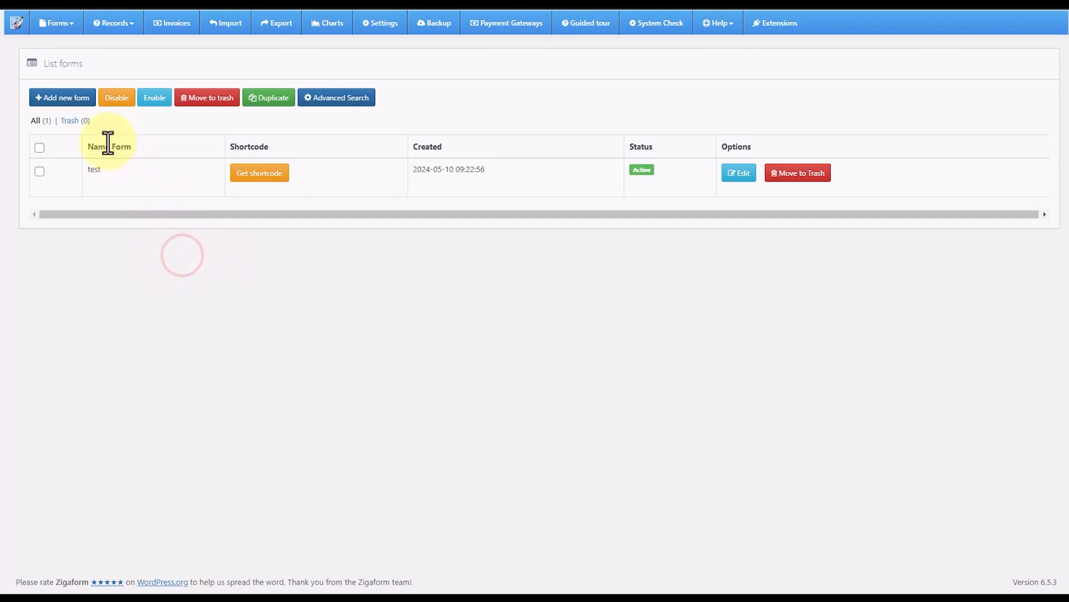
- Create a new form named "estimation form"
{"action": "left_click", "coordinate": [65, 97]}
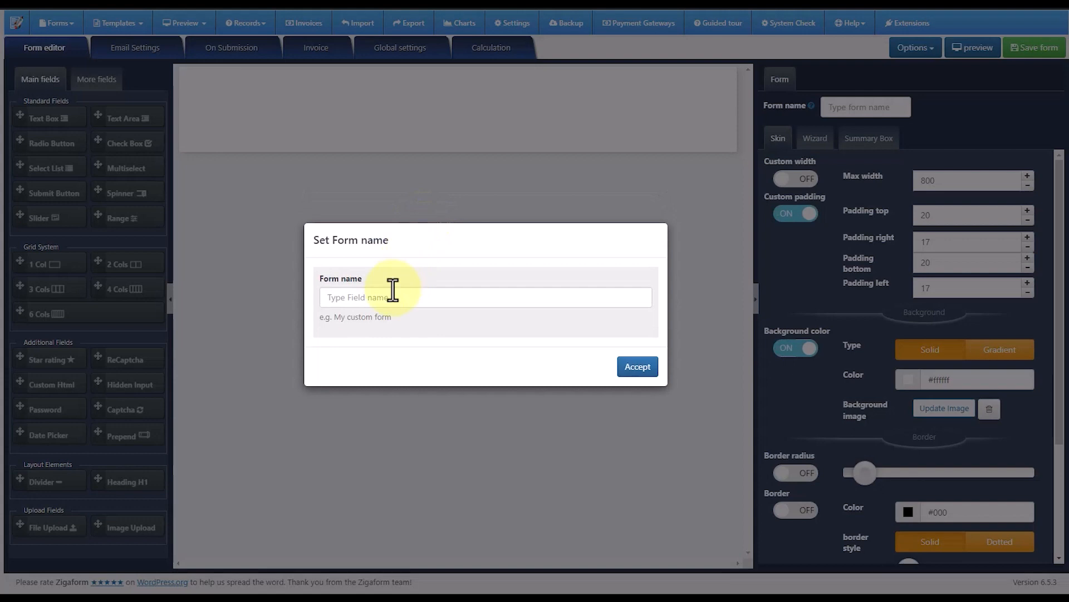
{"action": "left_click", "coordinate": [380, 298]}
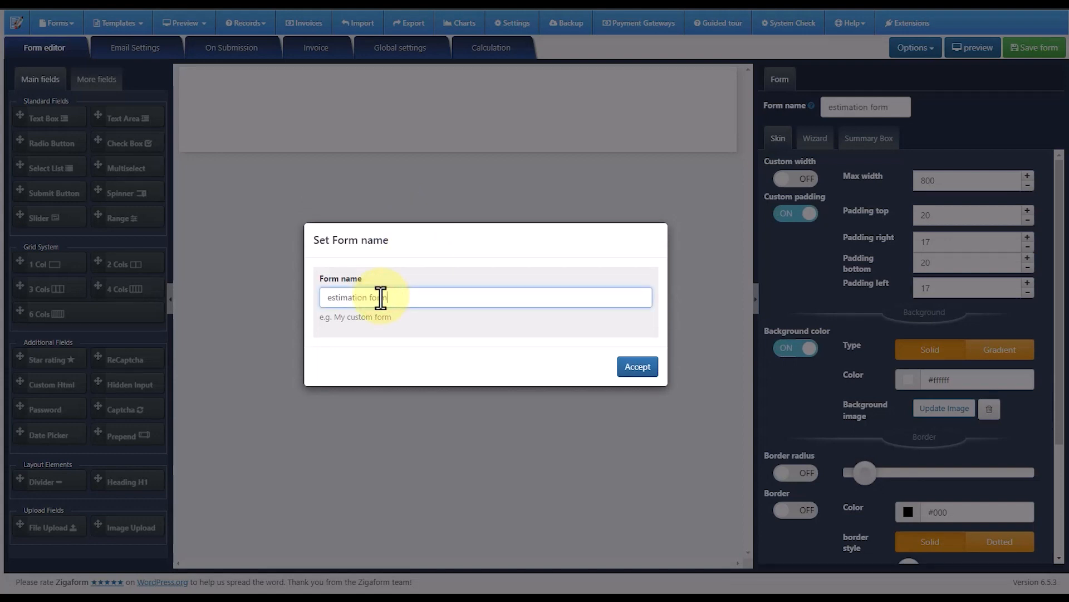
{"action": "left_click", "coordinate": [638, 366]}
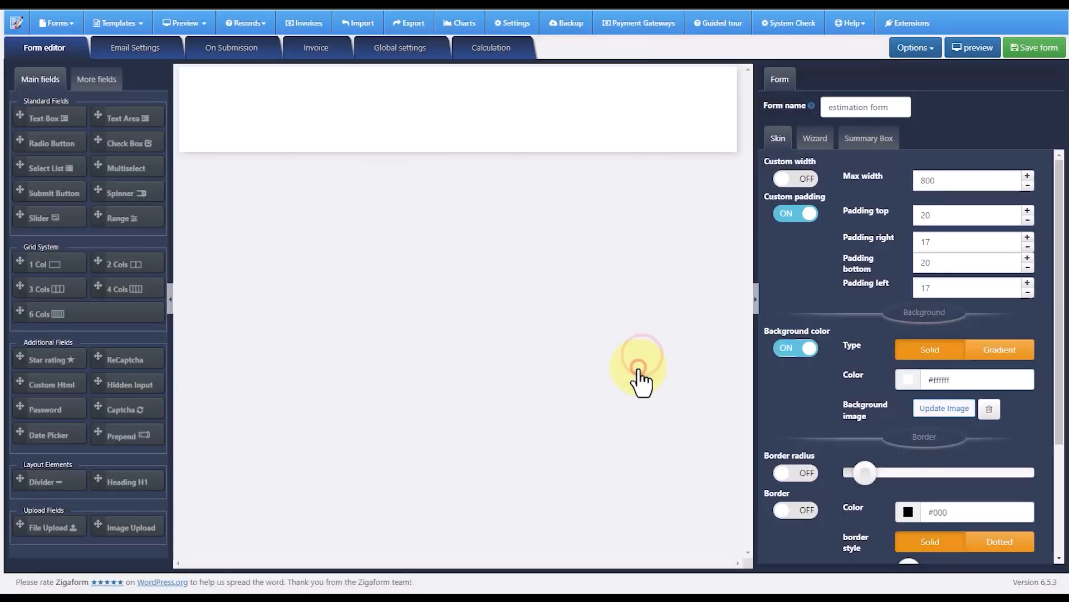
{"action": "left_click", "coordinate": [143, 25]}
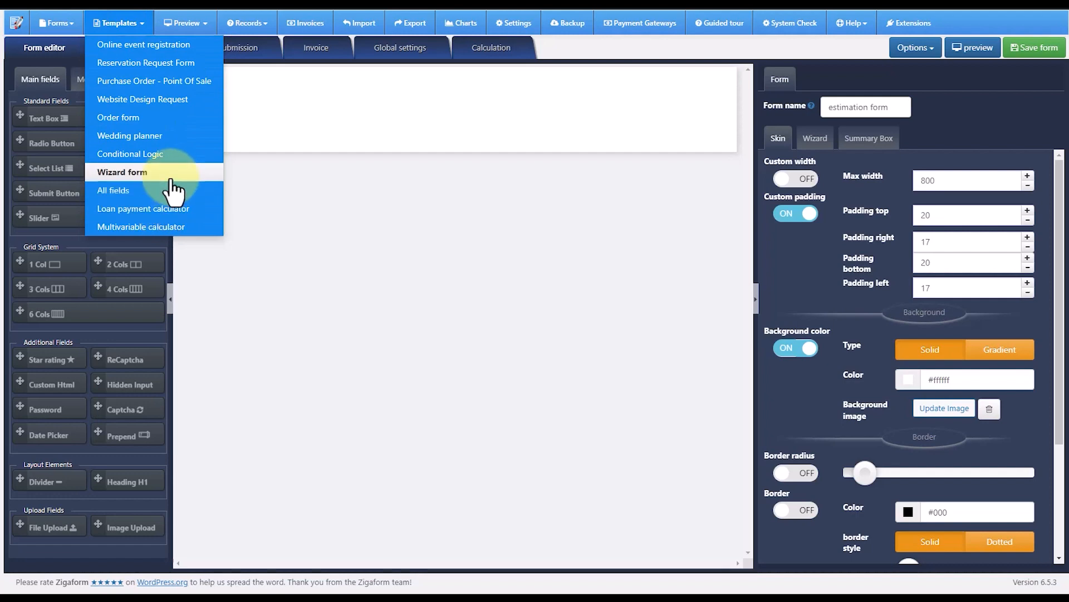
{"action": "left_click", "coordinate": [301, 238]}
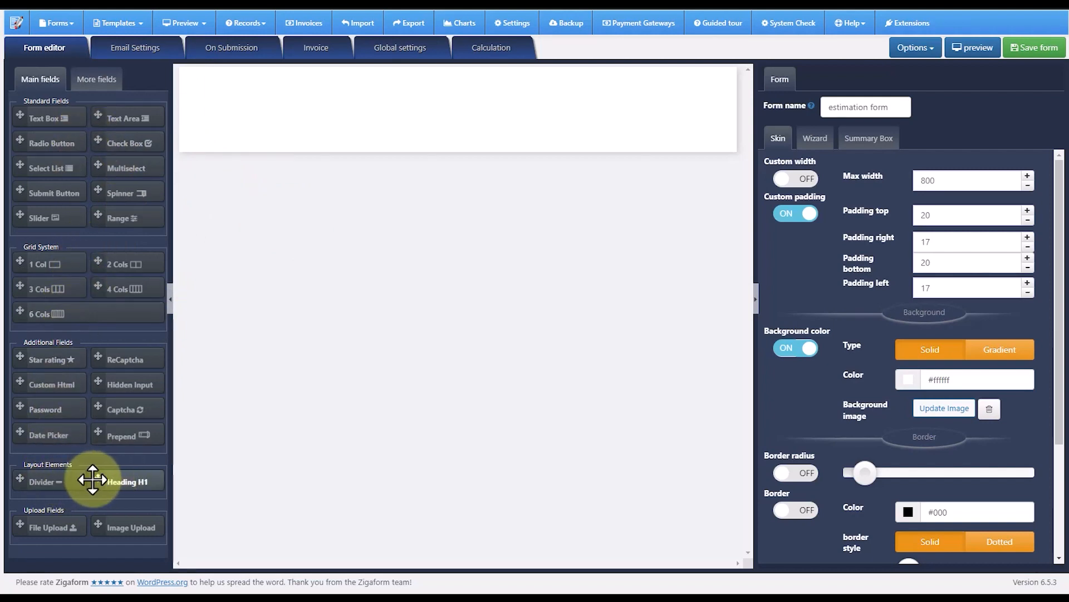
- Add an H1 heading to the empty form with the text "estimation form" and align it to the center
{"action": "left_click_drag", "start_coordinate": [95, 478], "coordinate": [349, 89]}
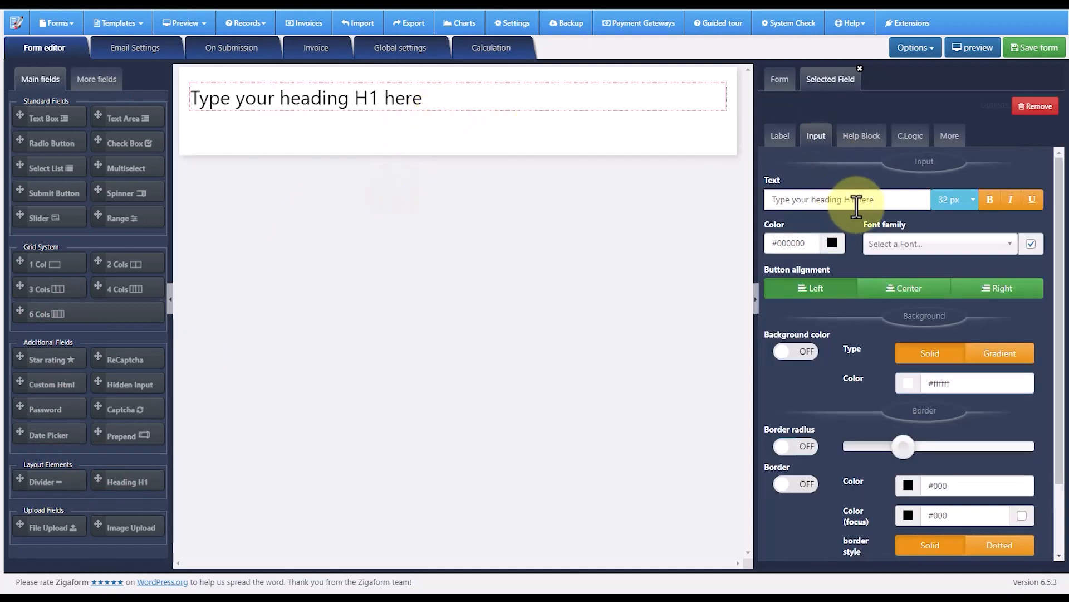
{"action": "left_click_drag", "start_coordinate": [876, 200], "coordinate": [756, 196]}
{"action": "type", "text": "e"}
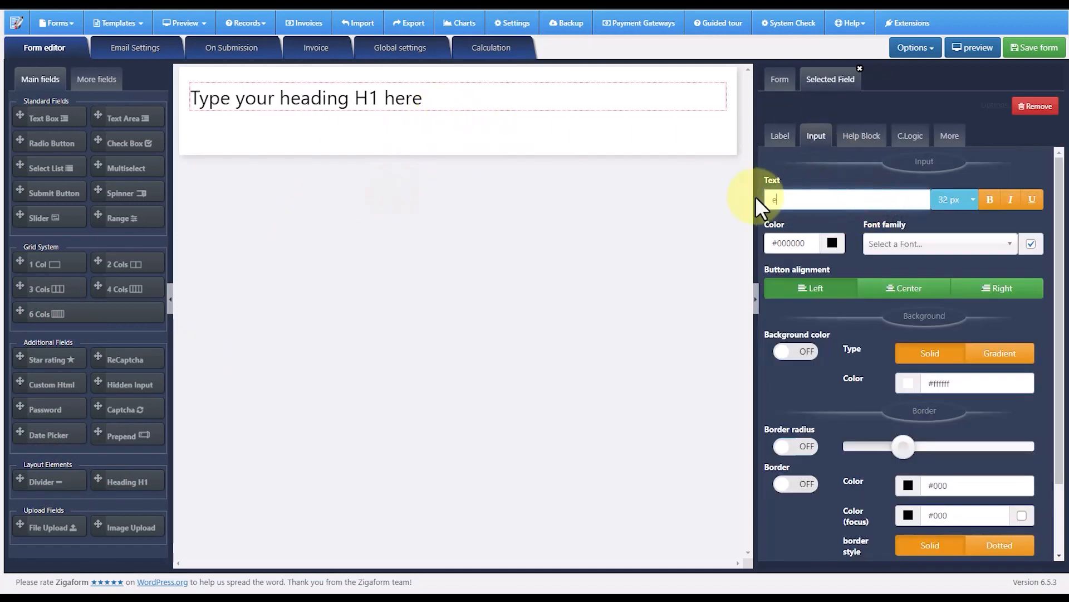
{"action": "type", "text": "stimation form"}
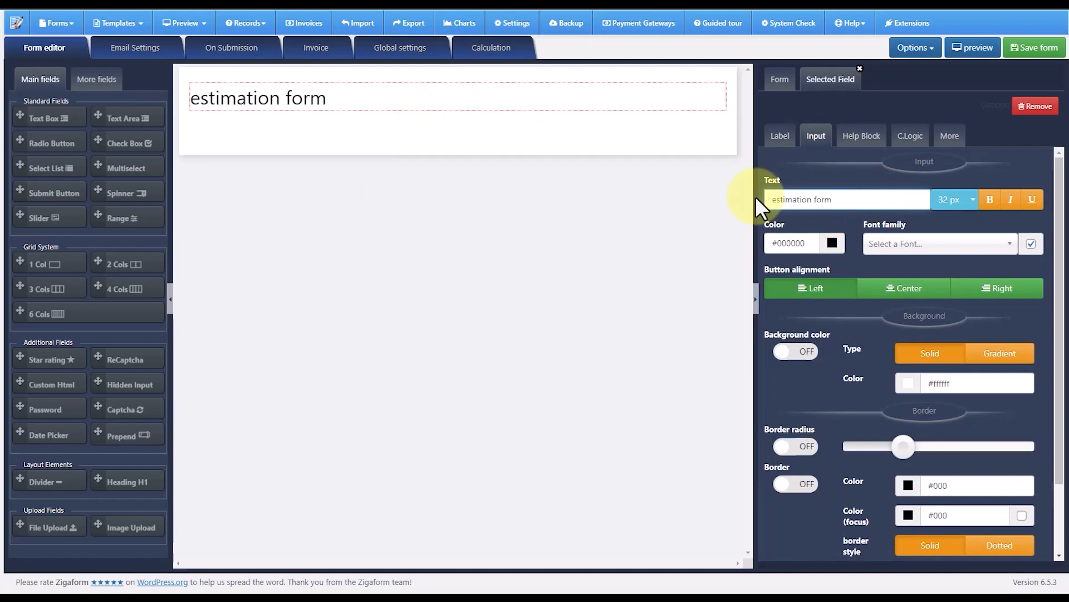
{"action": "left_click", "coordinate": [896, 285]}
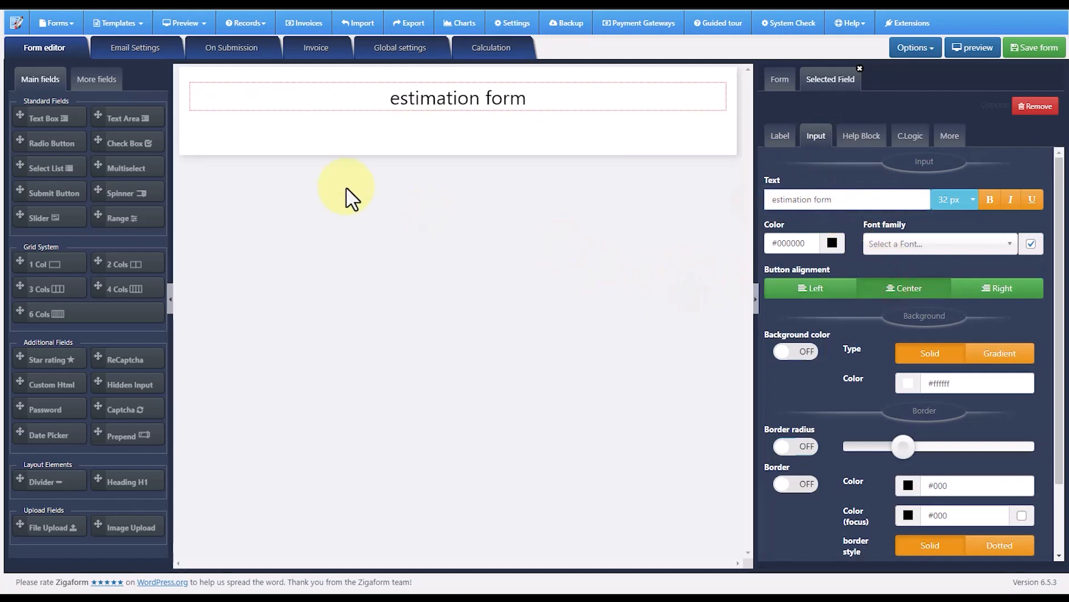
- Add a text box below the heading and a text area beneath it
{"action": "left_click", "coordinate": [35, 117]}
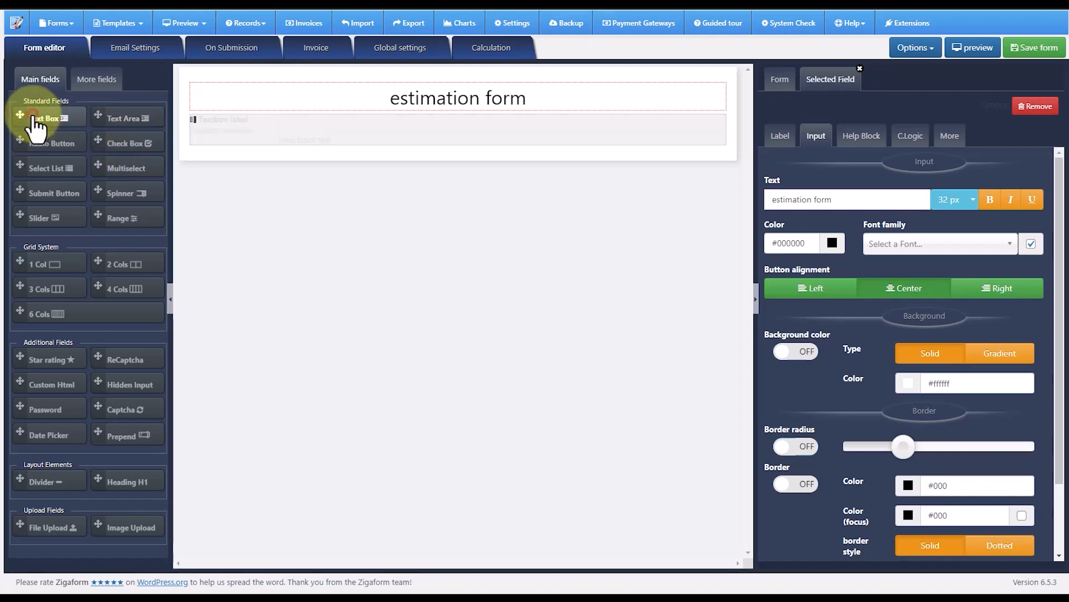
{"action": "left_click", "coordinate": [266, 139]}
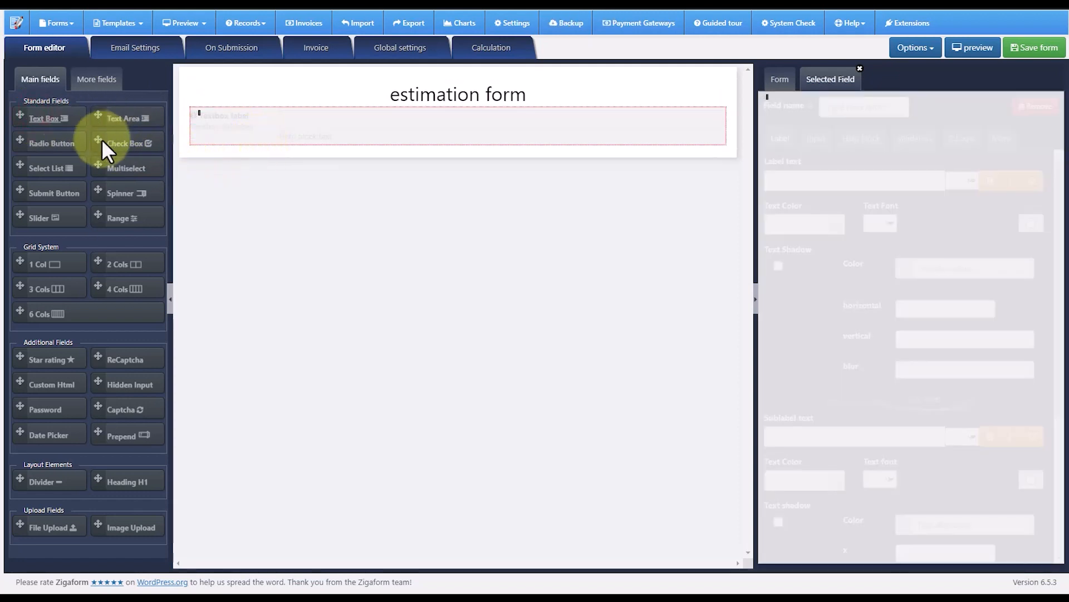
{"action": "left_click", "coordinate": [124, 117]}
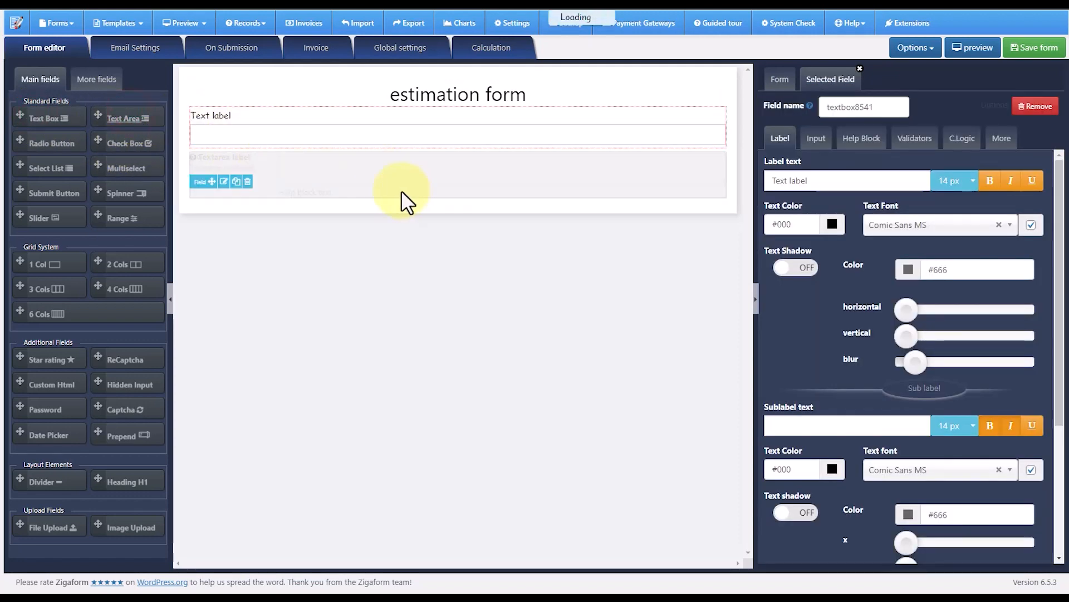
{"action": "left_click", "coordinate": [401, 193]}
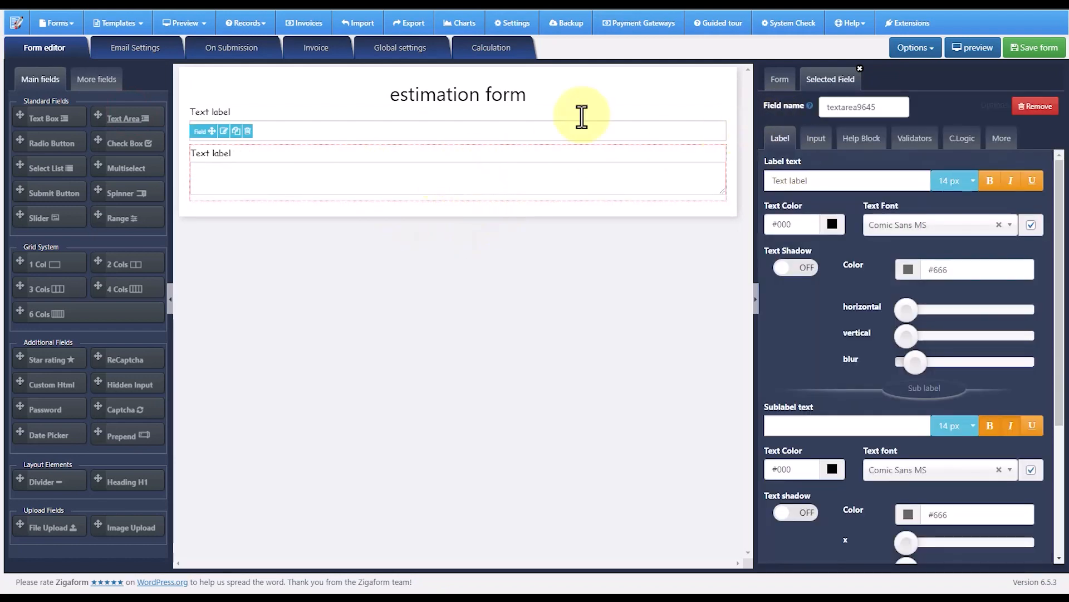
- Set the text box's label to "Full name" and its field name to "fullname"
{"action": "left_click", "coordinate": [253, 142]}
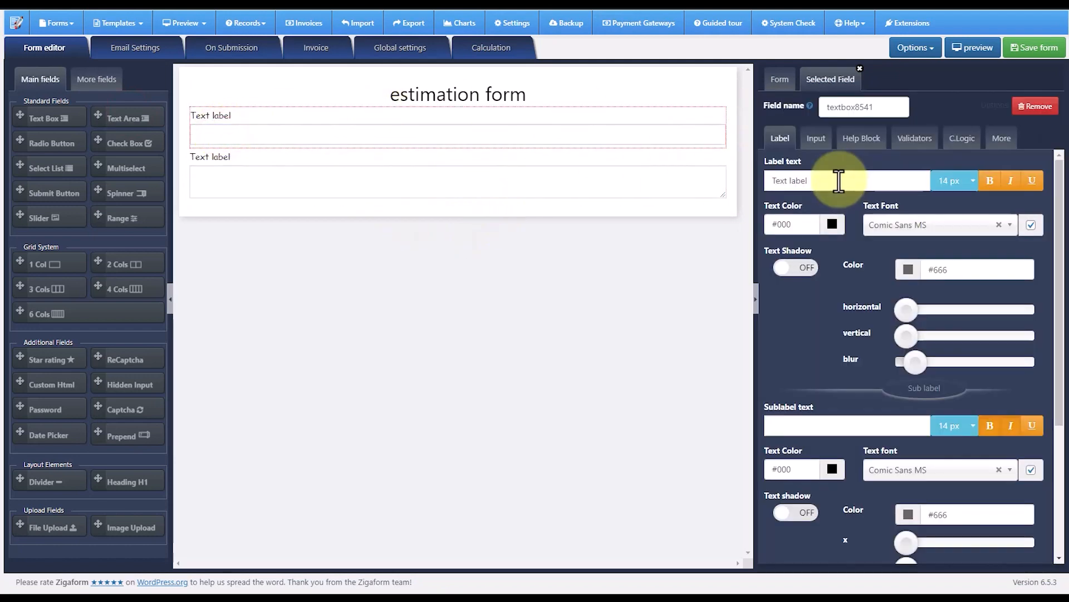
{"action": "left_click_drag", "start_coordinate": [840, 179], "coordinate": [758, 178]}
{"action": "type", "text": "Full name"}
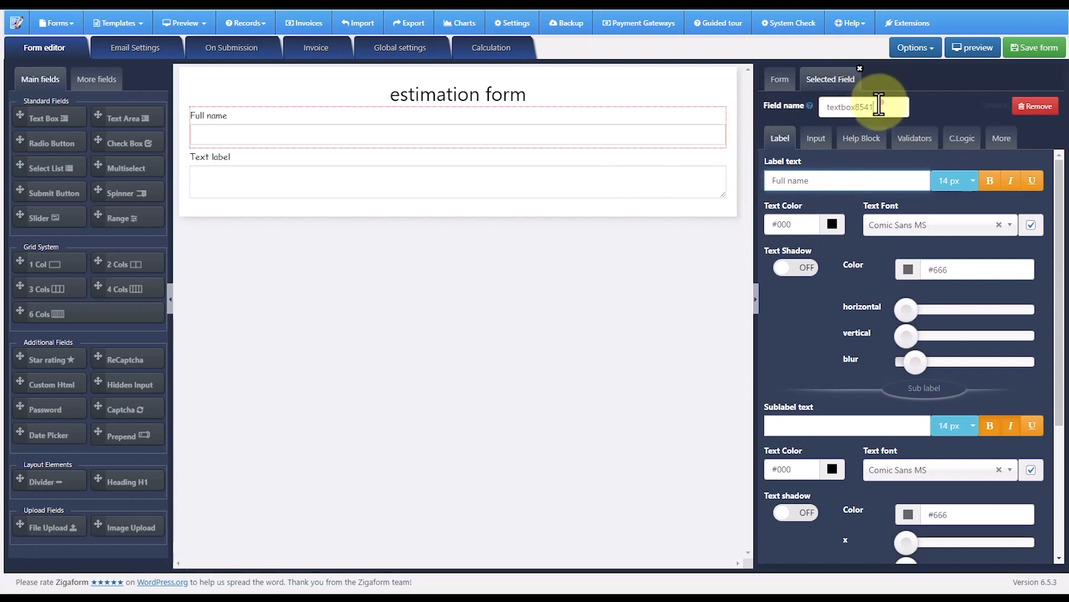
{"action": "mouse_move", "coordinate": [808, 105]}
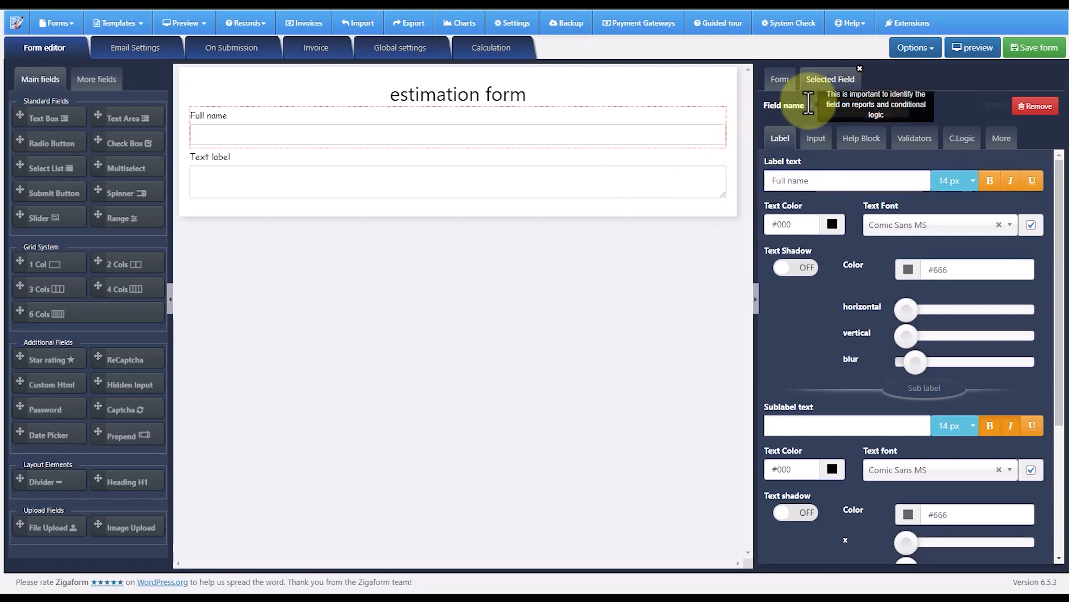
{"action": "mouse_move", "coordinate": [303, 176]}
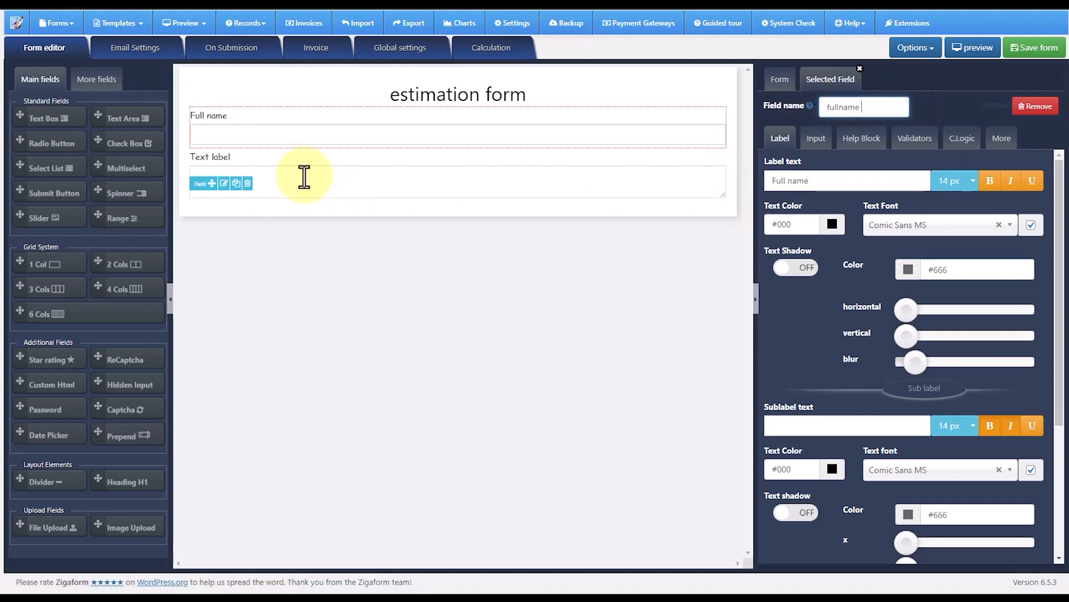
- Set the text area's label to "Comments" and its field name to "comments"
{"action": "left_click", "coordinate": [223, 185]}
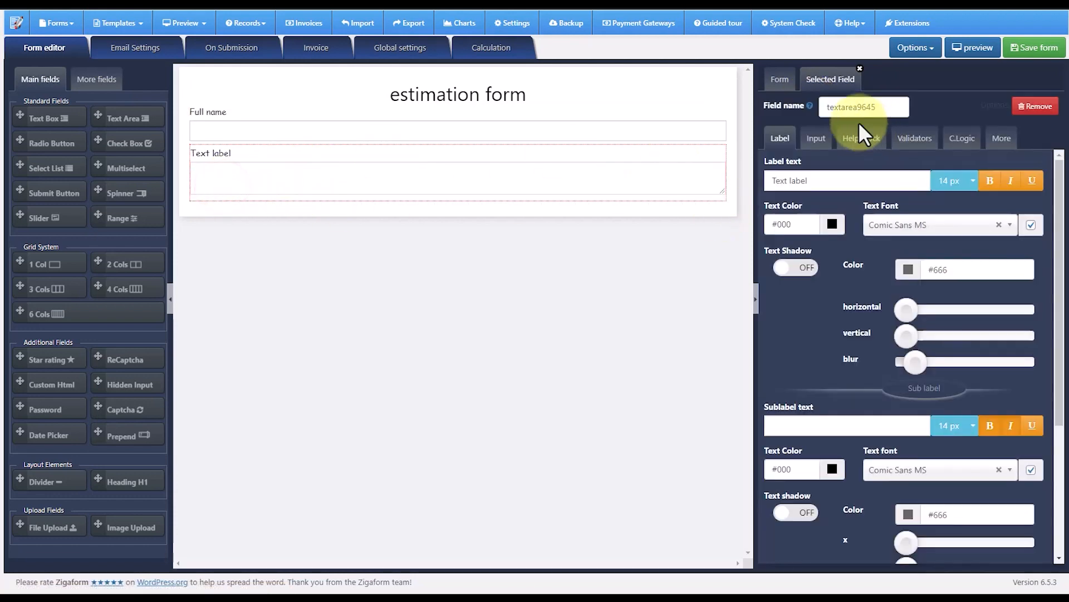
{"action": "left_click_drag", "start_coordinate": [819, 177], "coordinate": [758, 175]}
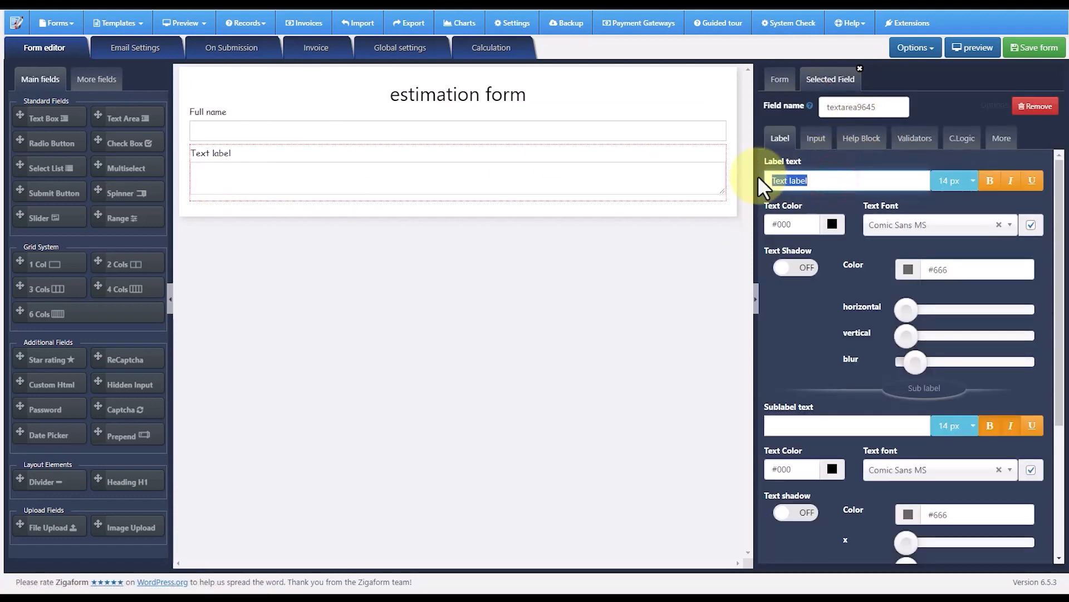
{"action": "type", "text": "Comments"}
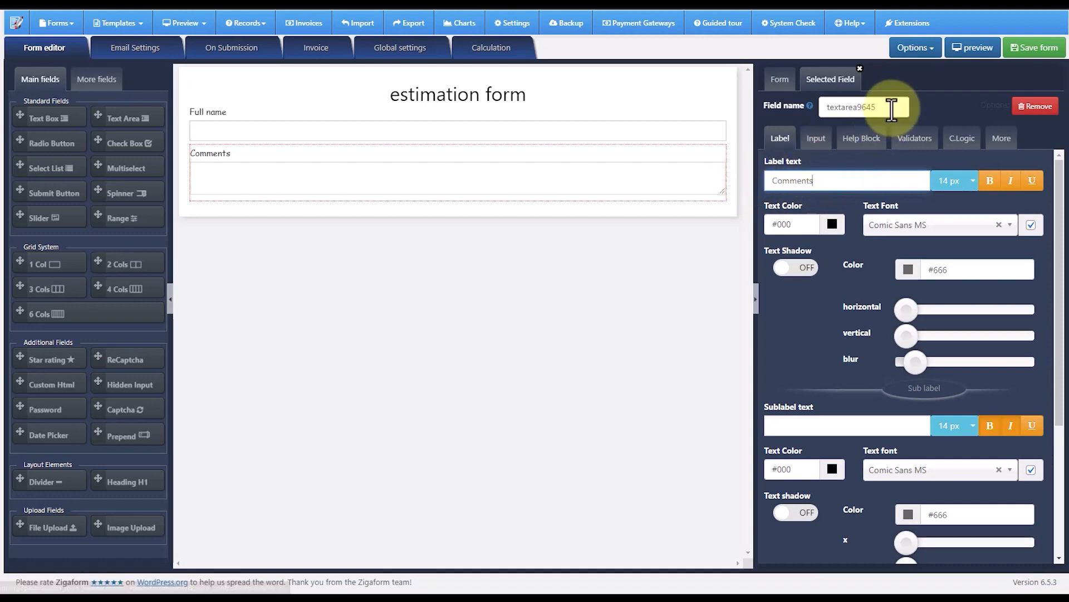
{"action": "left_click_drag", "start_coordinate": [890, 107], "coordinate": [823, 107]}
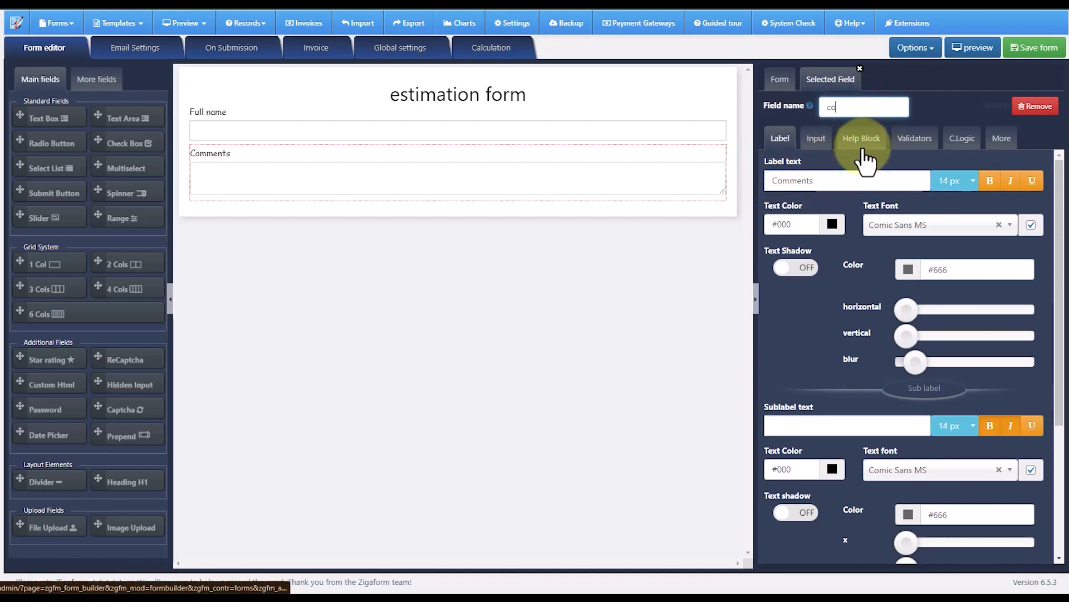
{"action": "type", "text": "comments"}
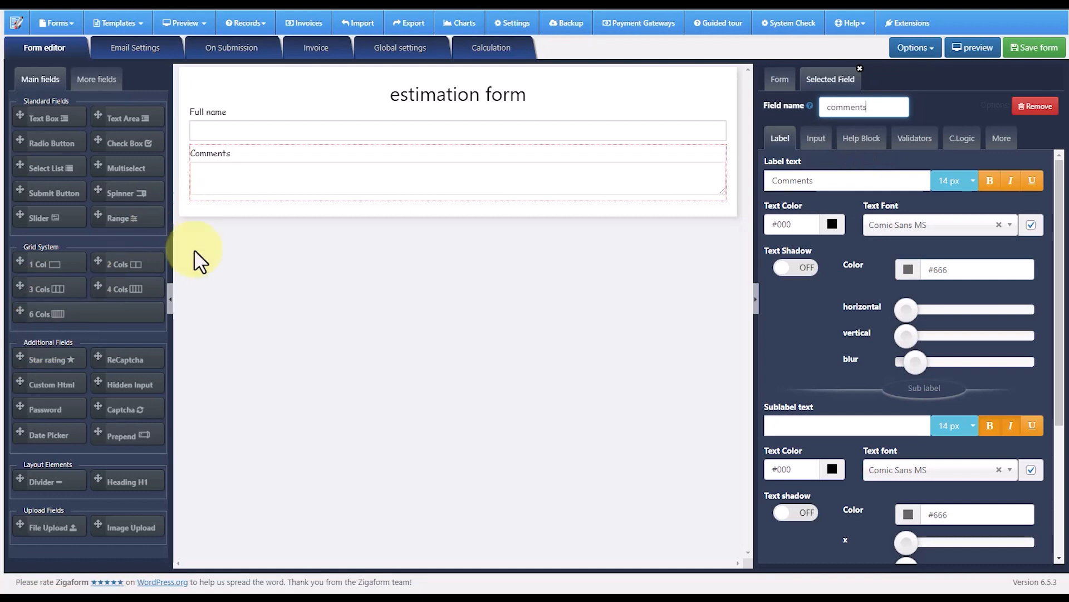
- Add a divider below the Comments field with the text "Calculation section"
{"action": "left_click_drag", "start_coordinate": [62, 501], "coordinate": [436, 222]}
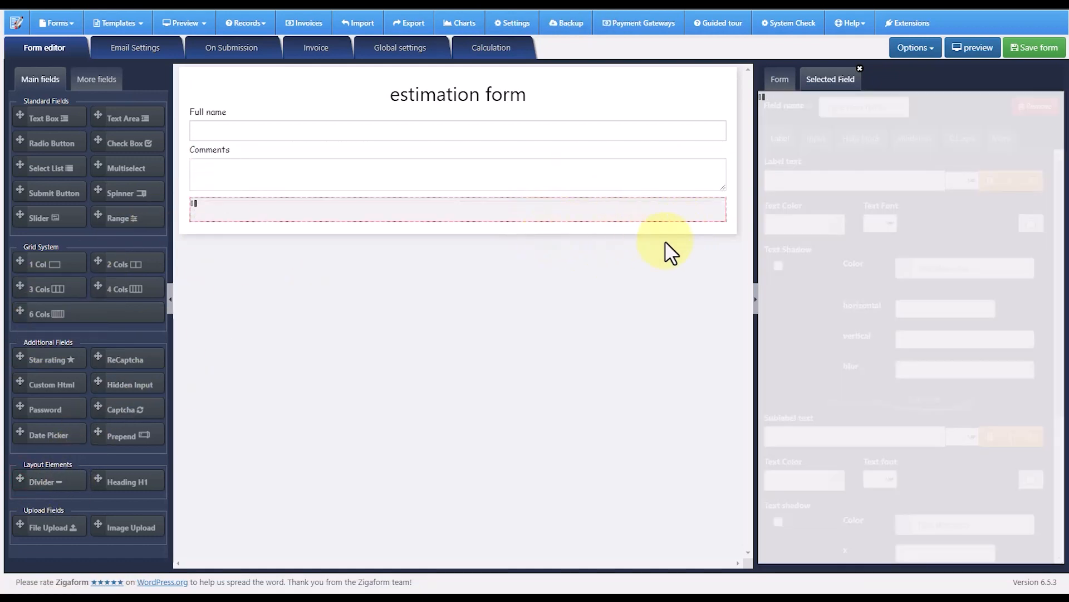
{"action": "left_click_drag", "start_coordinate": [858, 185], "coordinate": [768, 185]}
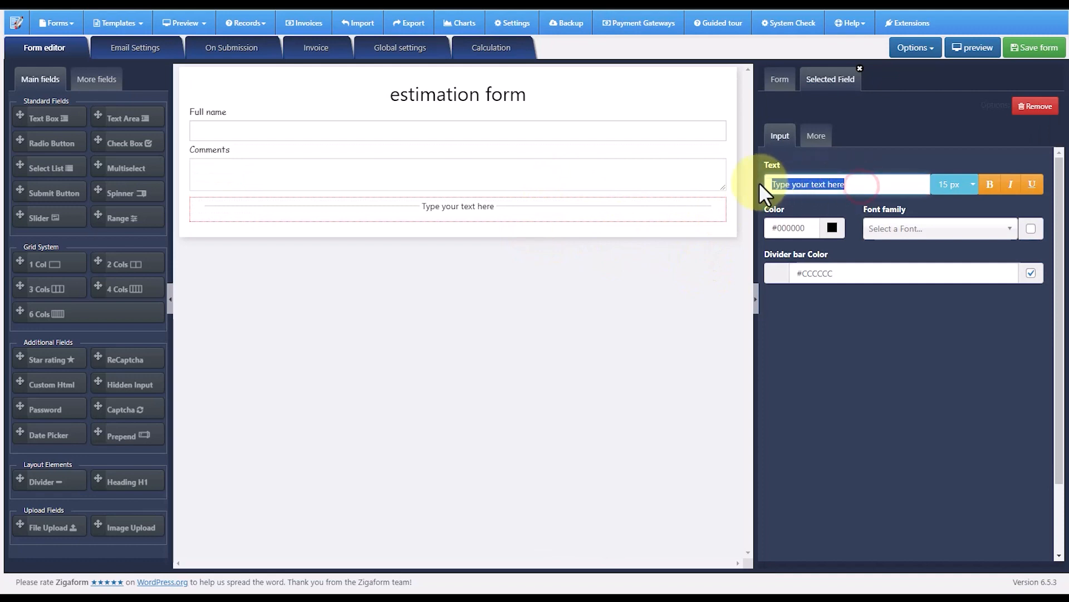
{"action": "type", "text": "Caluculation se"}
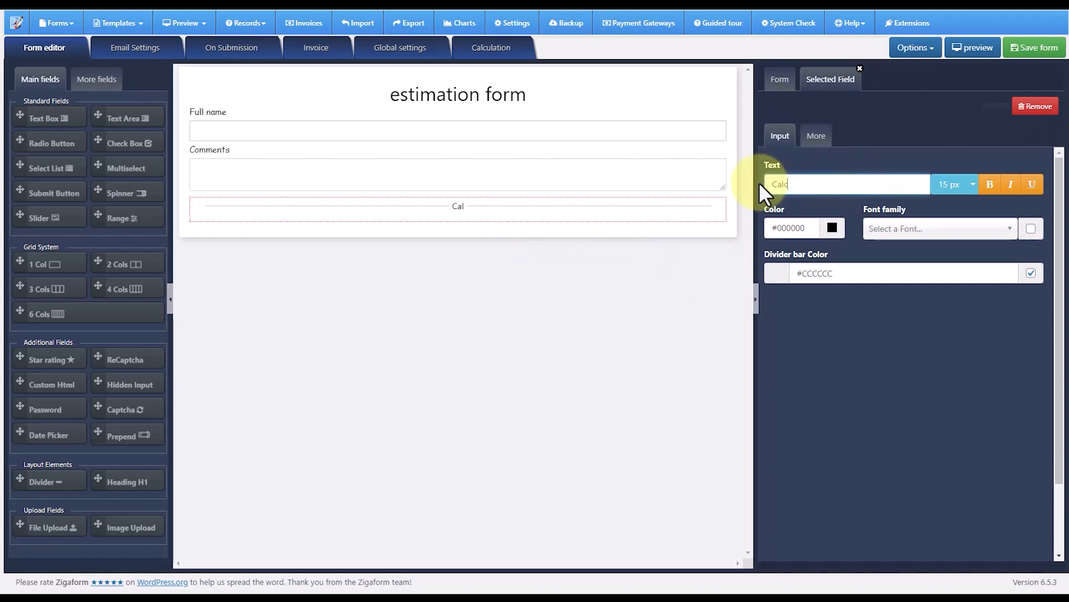
{"action": "type", "text": "ction"}
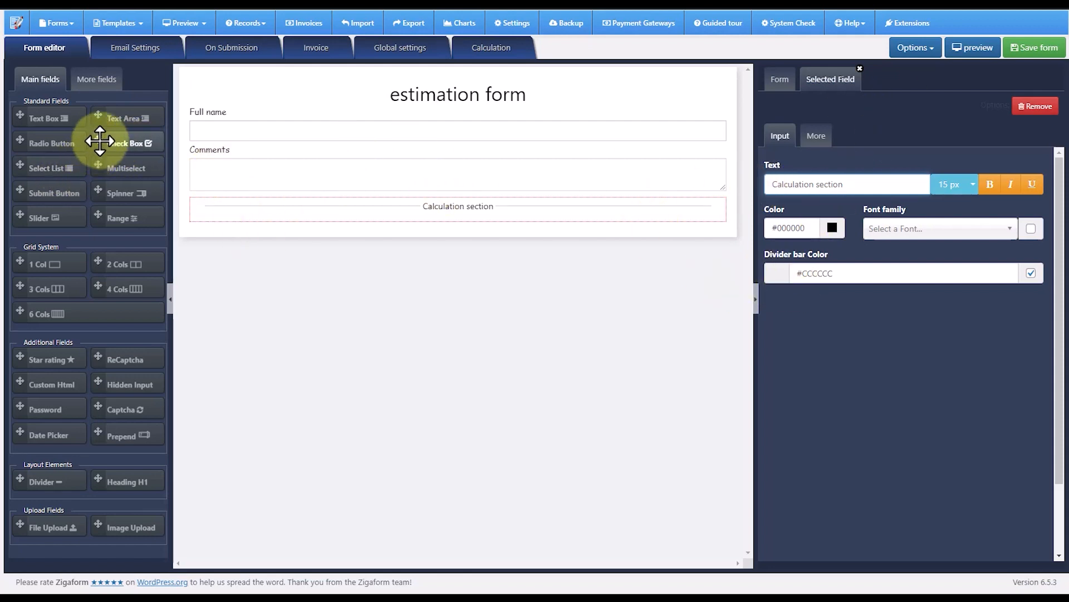
- Add a check box field labelled "Products" below the divider and give it three options
{"action": "left_click_drag", "start_coordinate": [112, 143], "coordinate": [381, 282]}
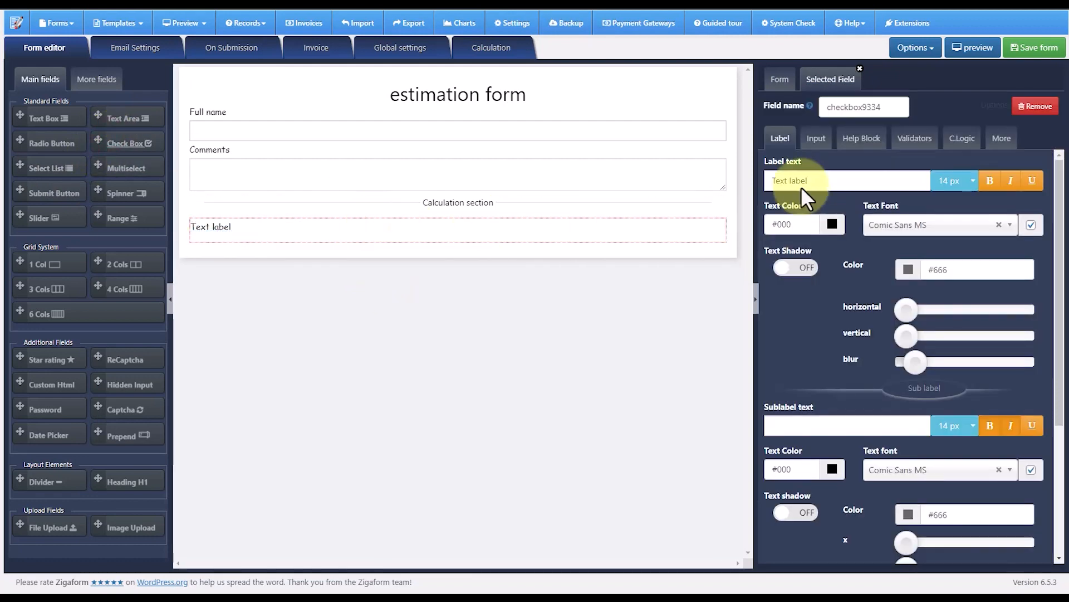
{"action": "left_click_drag", "start_coordinate": [810, 181], "coordinate": [777, 177]}
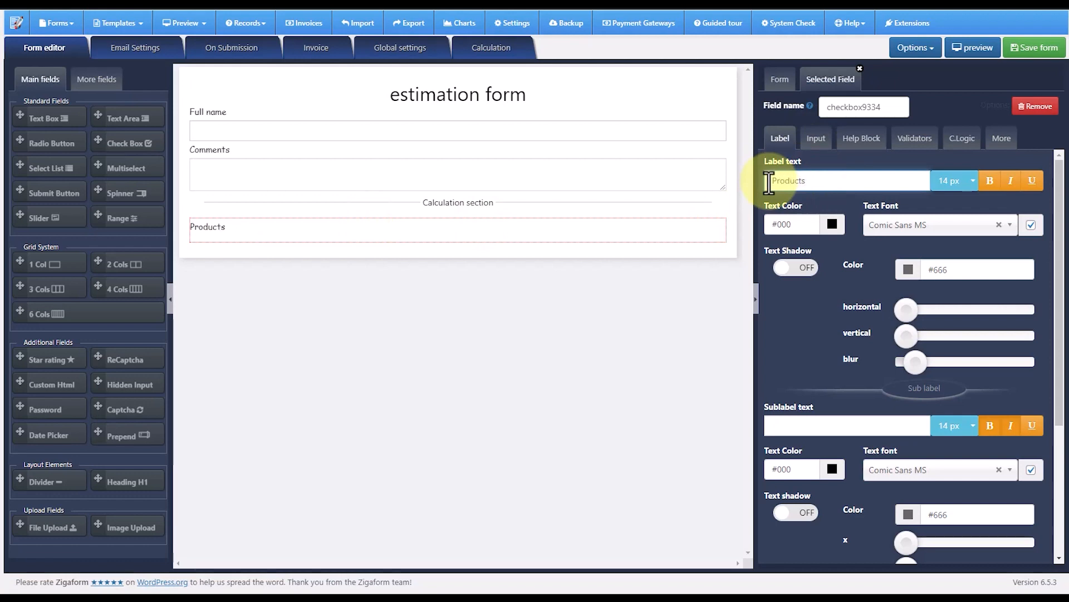
{"action": "left_click", "coordinate": [816, 139]}
{"action": "left_click", "coordinate": [814, 307]}
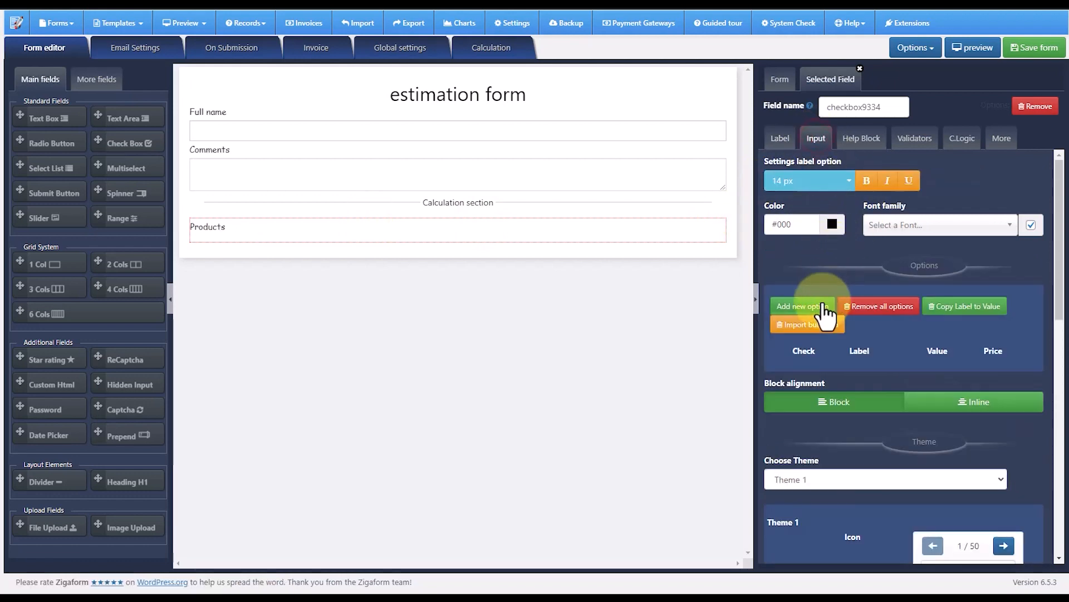
{"action": "left_click", "coordinate": [815, 308]}
{"action": "left_click", "coordinate": [814, 307]}
- Label the Products options "New option1", "New option2" and "New option3", and copy the labels to their values
{"action": "left_click", "coordinate": [883, 375]}
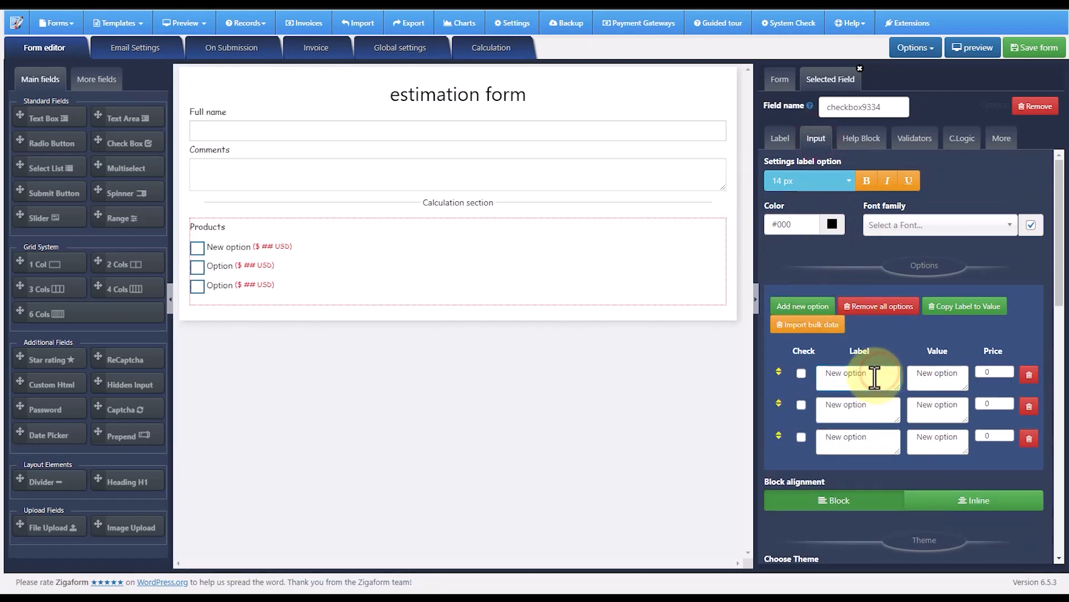
{"action": "type", "text": "1"}
{"action": "left_click", "coordinate": [874, 412]}
{"action": "type", "text": "2"}
{"action": "left_click", "coordinate": [878, 435]}
{"action": "type", "text": "3"}
{"action": "left_click", "coordinate": [983, 308]}
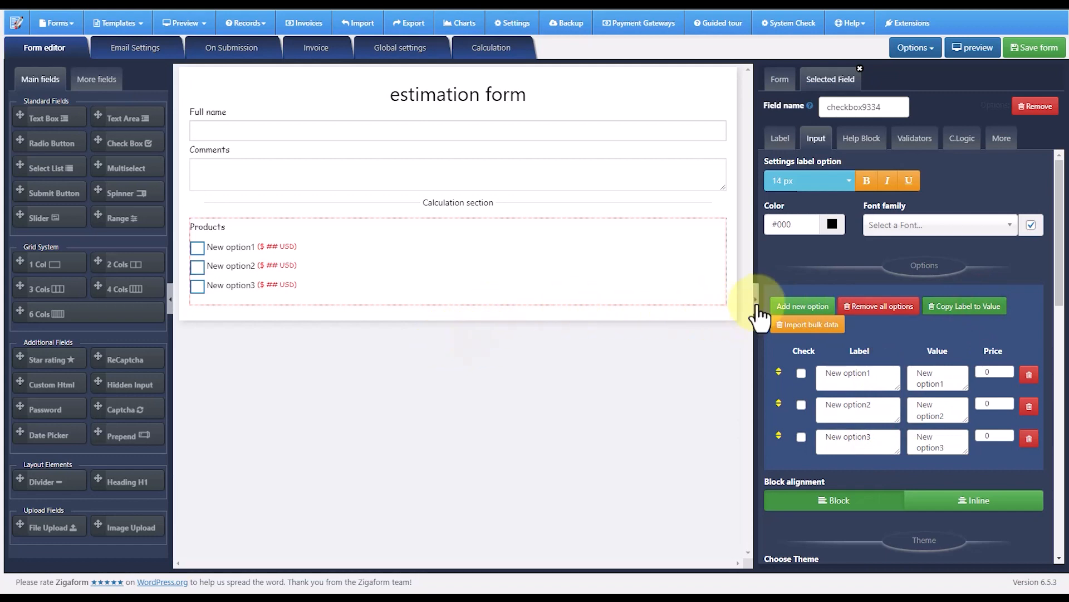
- Examine the Products field's price labels and price format settings, and the form's custom math calculation settings
{"action": "mouse_move", "coordinate": [282, 273]}
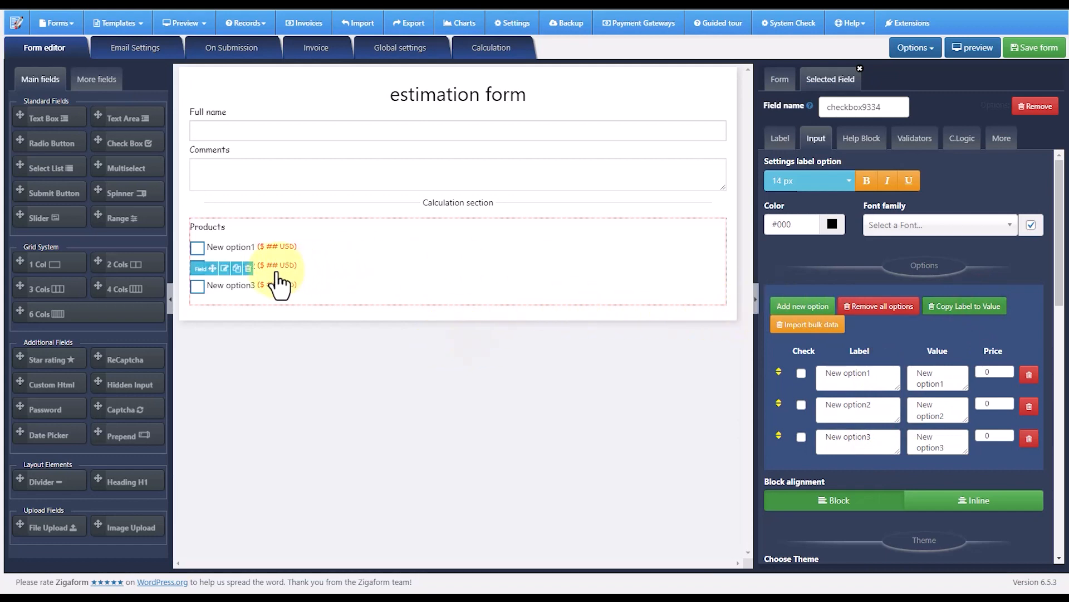
{"action": "scroll", "coordinate": [943, 349], "scroll_direction": "down", "scroll_amount": 2}
{"action": "scroll", "coordinate": [942, 349], "scroll_direction": "down", "scroll_amount": 5}
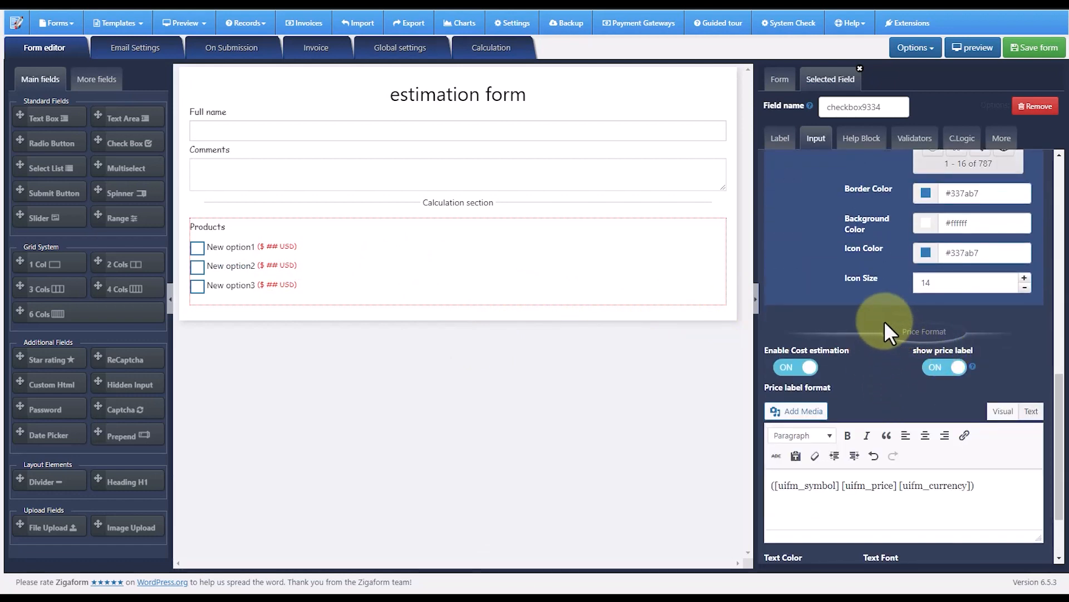
{"action": "left_click", "coordinate": [489, 51]}
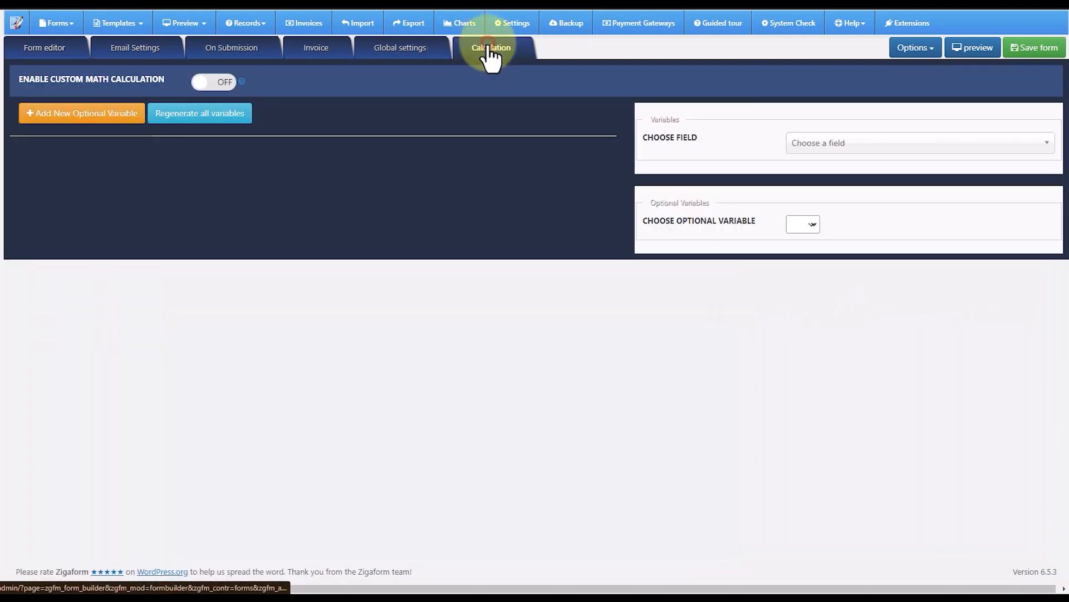
{"action": "left_click", "coordinate": [69, 53]}
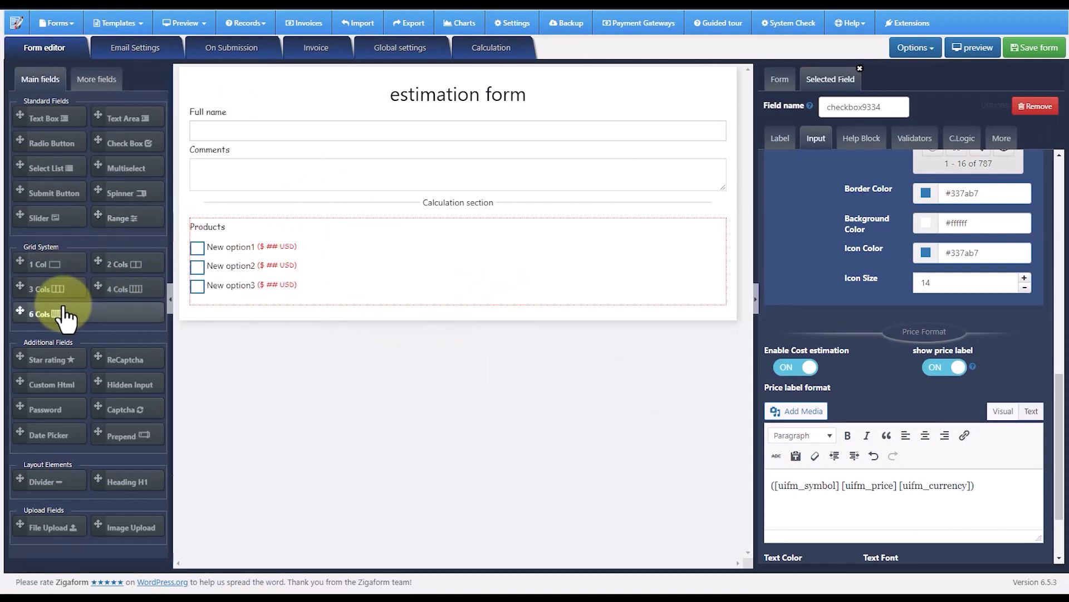
- Add a radio button field below the Products field and give it three options
{"action": "left_click", "coordinate": [47, 144]}
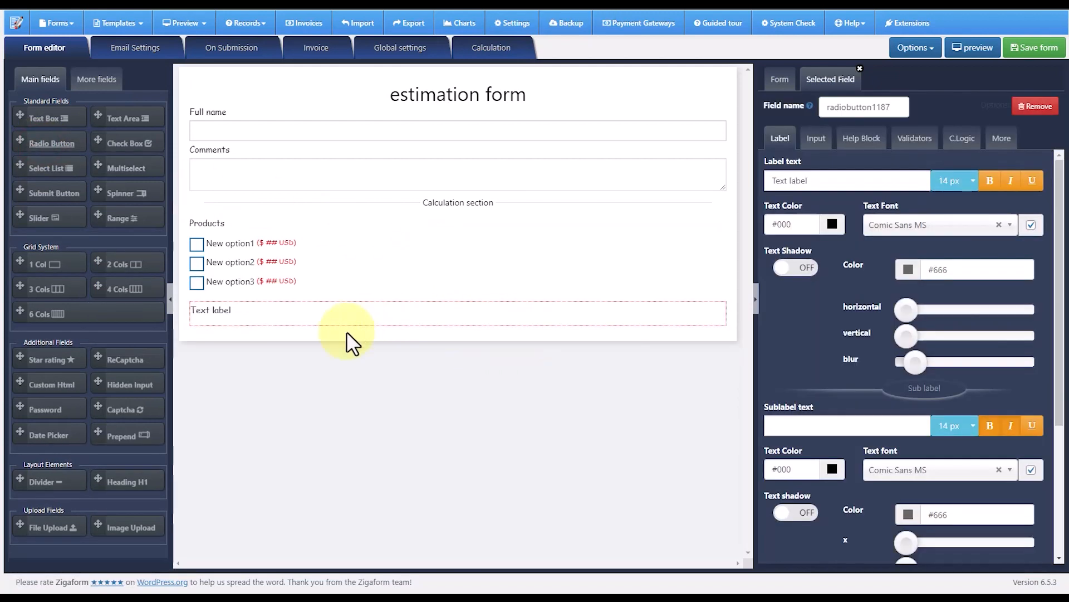
{"action": "left_click", "coordinate": [814, 139]}
{"action": "left_click", "coordinate": [801, 308]}
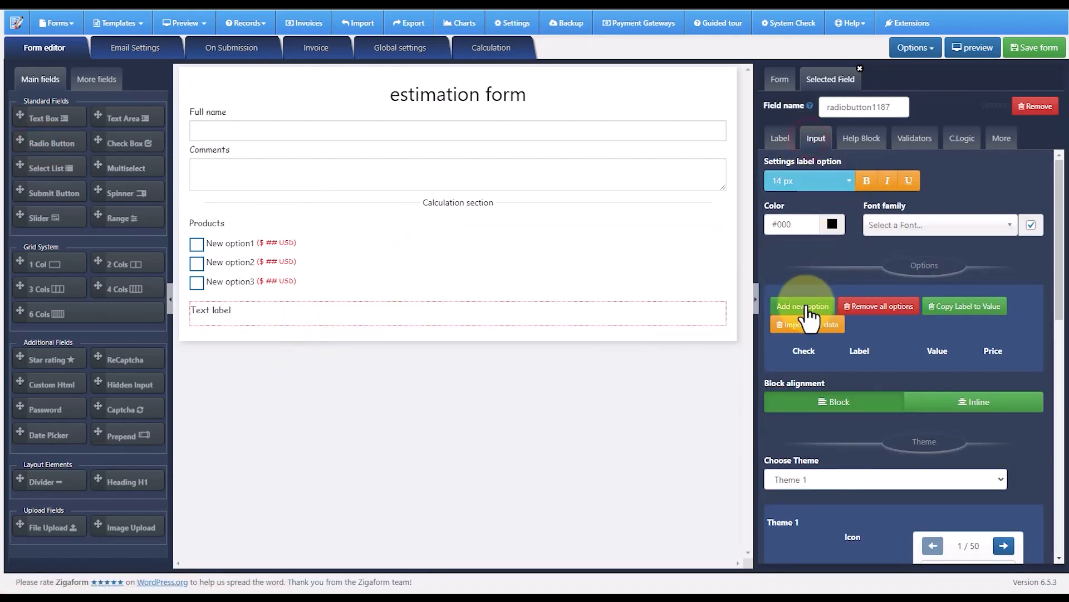
{"action": "left_click", "coordinate": [801, 307]}
{"action": "left_click", "coordinate": [801, 308]}
- Label the radio button options "New option1", "New option2" and "New option3", and copy the labels to their values
{"action": "left_click", "coordinate": [873, 375]}
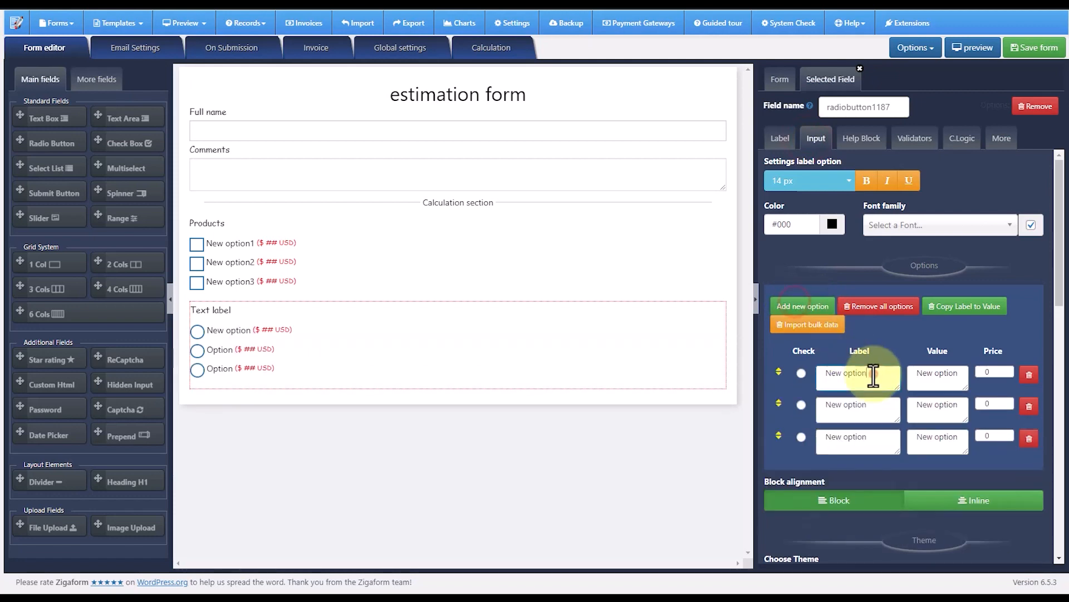
{"action": "type", "text": "1"}
{"action": "left_click", "coordinate": [886, 440]}
{"action": "type", "text": "3"}
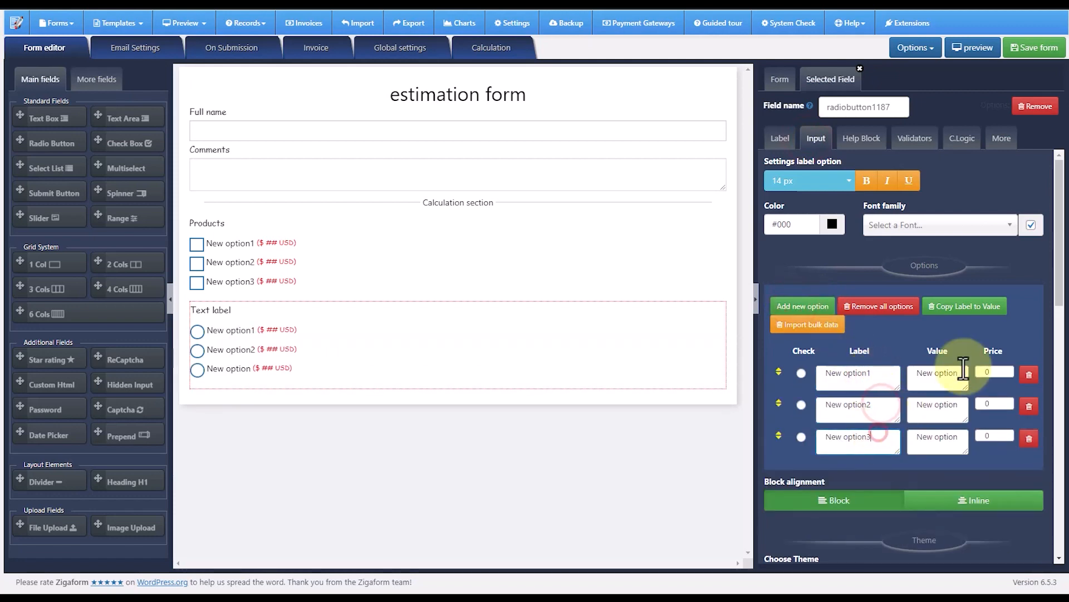
{"action": "left_click", "coordinate": [965, 306]}
- Set the radio button field's label text to "Services"
{"action": "left_click", "coordinate": [796, 139]}
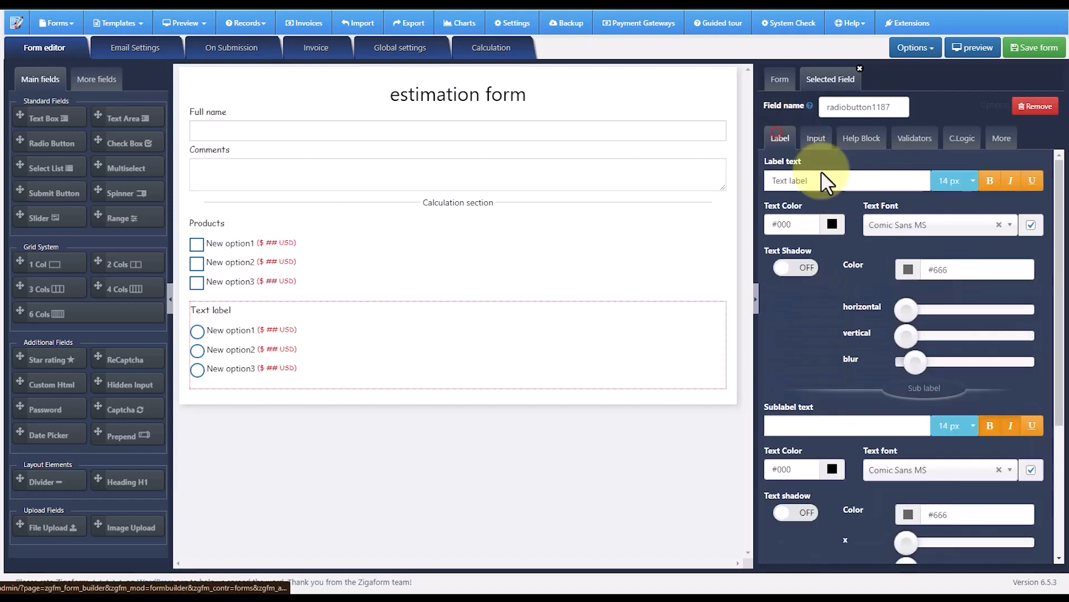
{"action": "left_click_drag", "start_coordinate": [823, 179], "coordinate": [754, 178]}
{"action": "type", "text": "Services"}
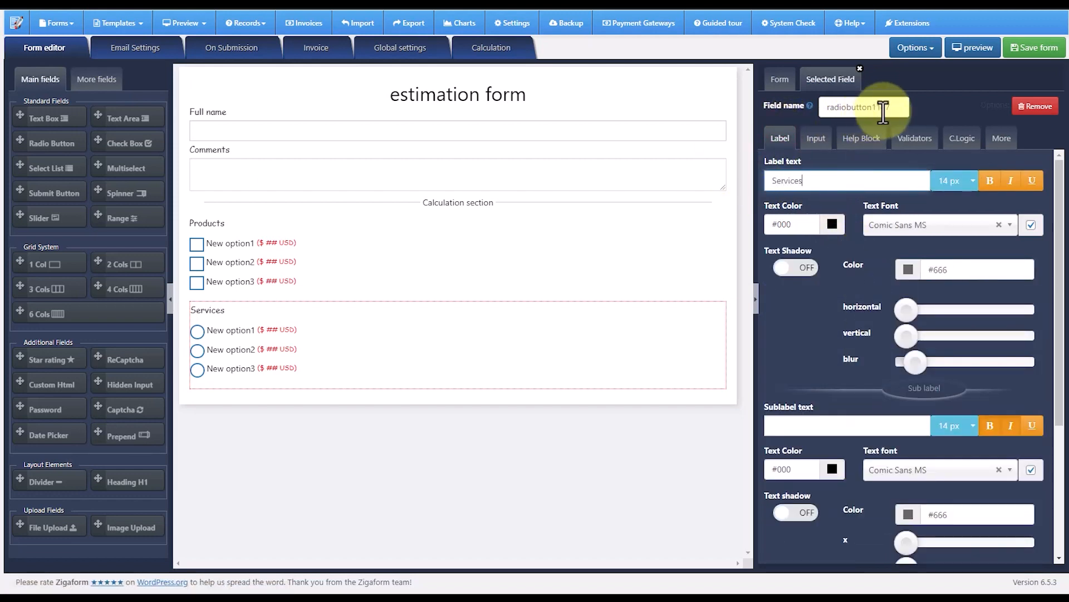
- Set the radio button field's name to "Services" and the Products check box field's name to "products"
{"action": "left_click_drag", "start_coordinate": [897, 107], "coordinate": [823, 110]}
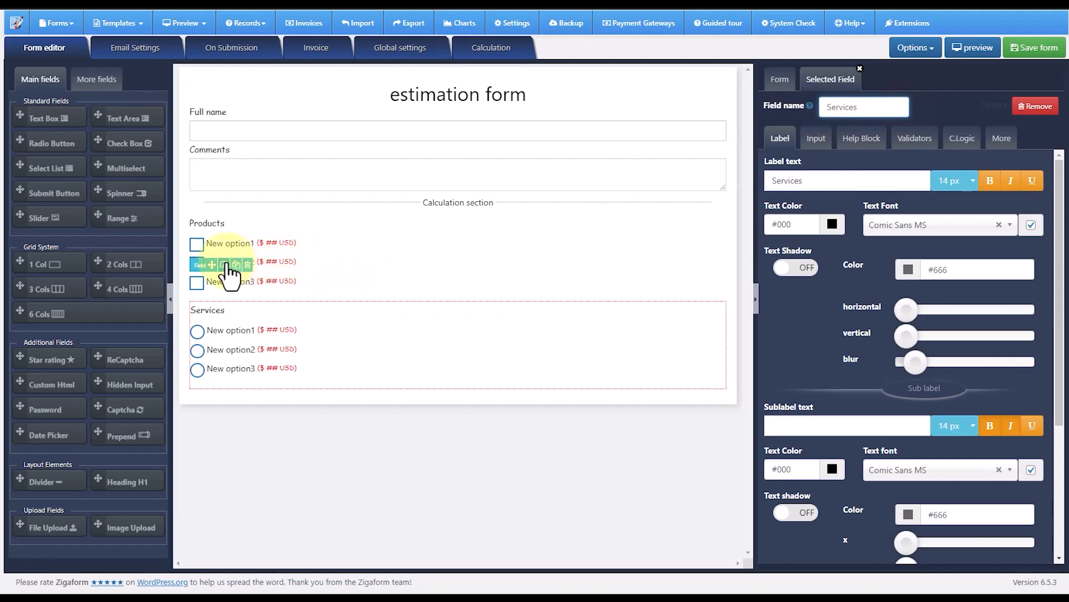
{"action": "left_click", "coordinate": [278, 261]}
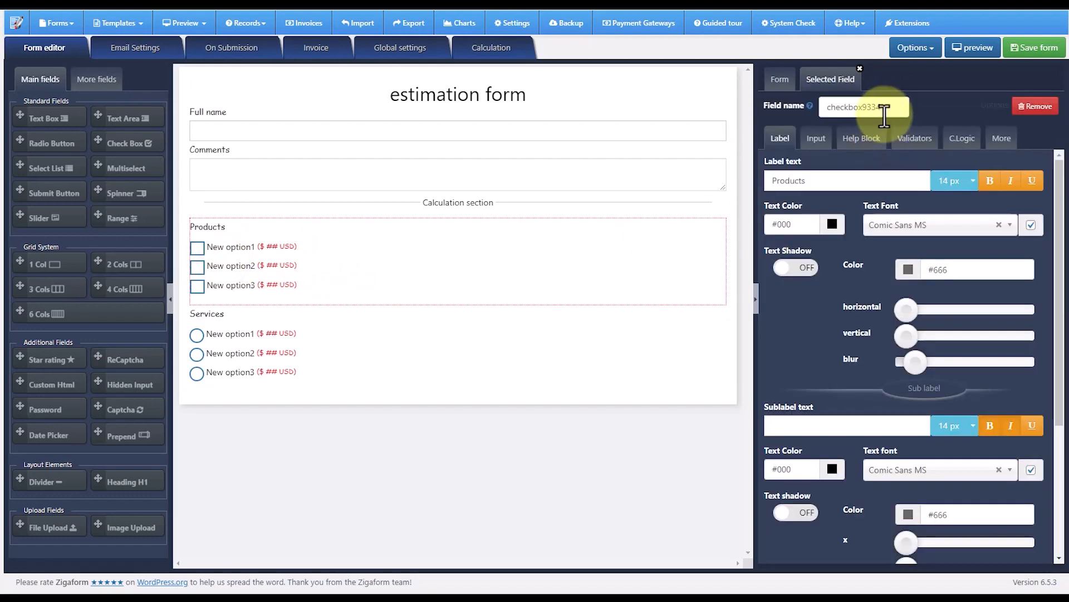
{"action": "left_click_drag", "start_coordinate": [885, 112], "coordinate": [825, 109]}
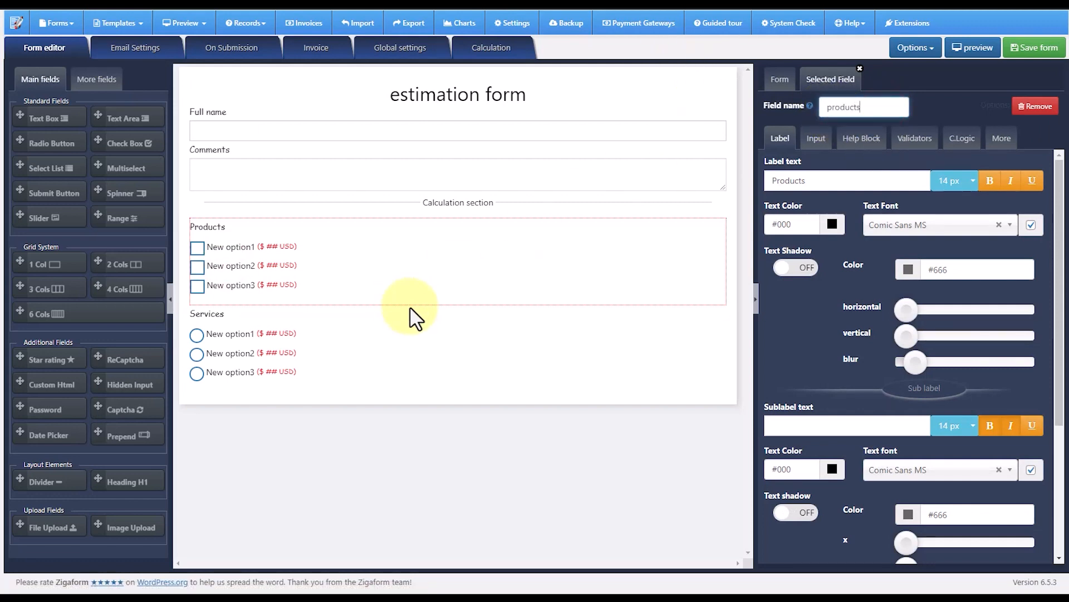
- Insert a two-column grid below the Calculation section divider, placing Products in its first column and Services in its second
{"action": "left_click_drag", "start_coordinate": [100, 258], "coordinate": [319, 238]}
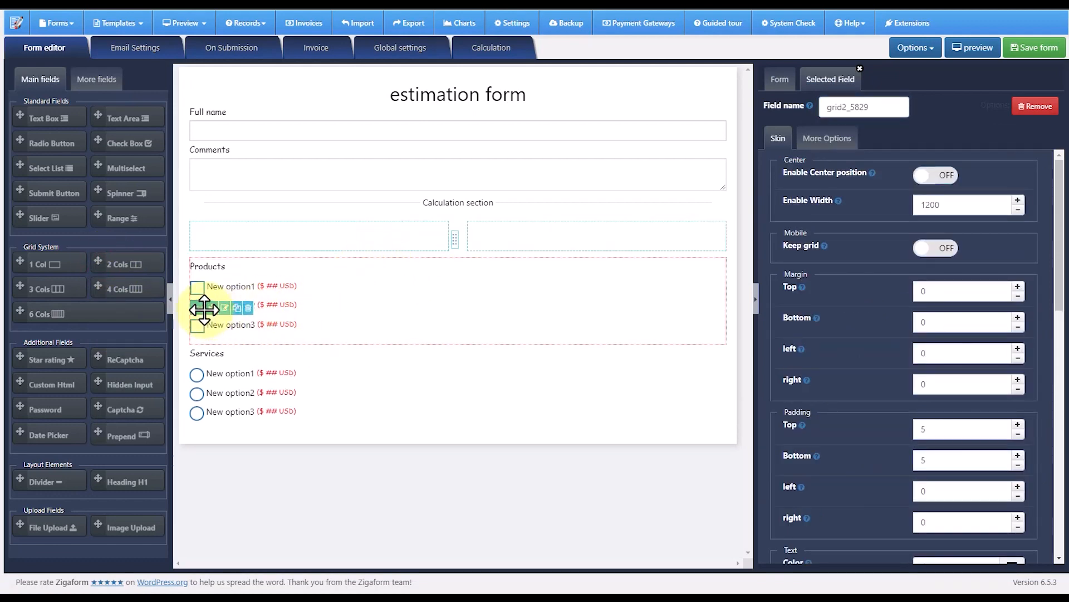
{"action": "left_click_drag", "start_coordinate": [203, 308], "coordinate": [261, 246]}
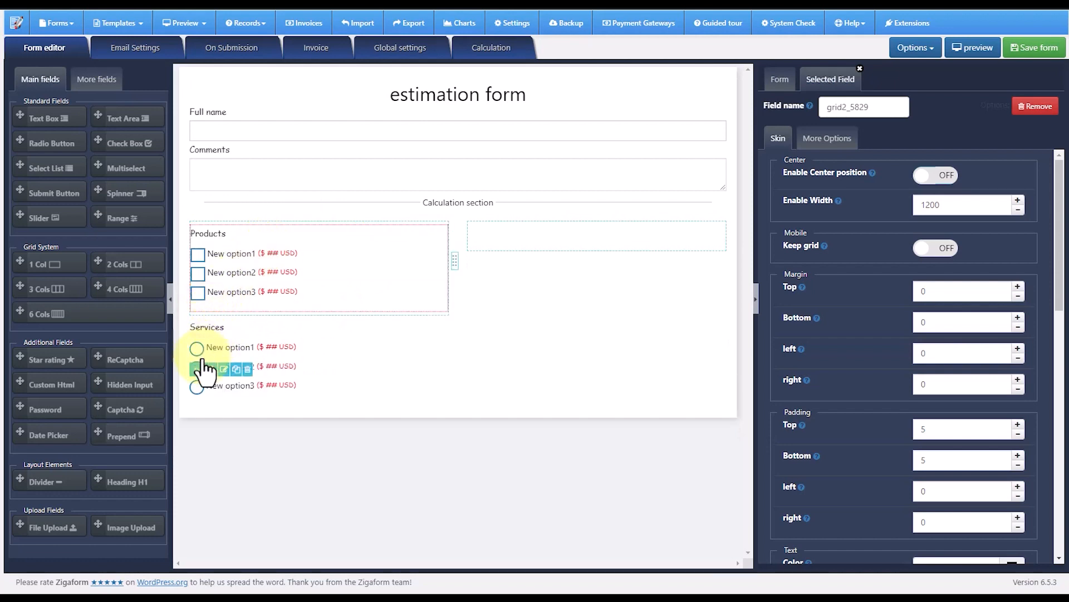
{"action": "left_click_drag", "start_coordinate": [205, 365], "coordinate": [542, 253]}
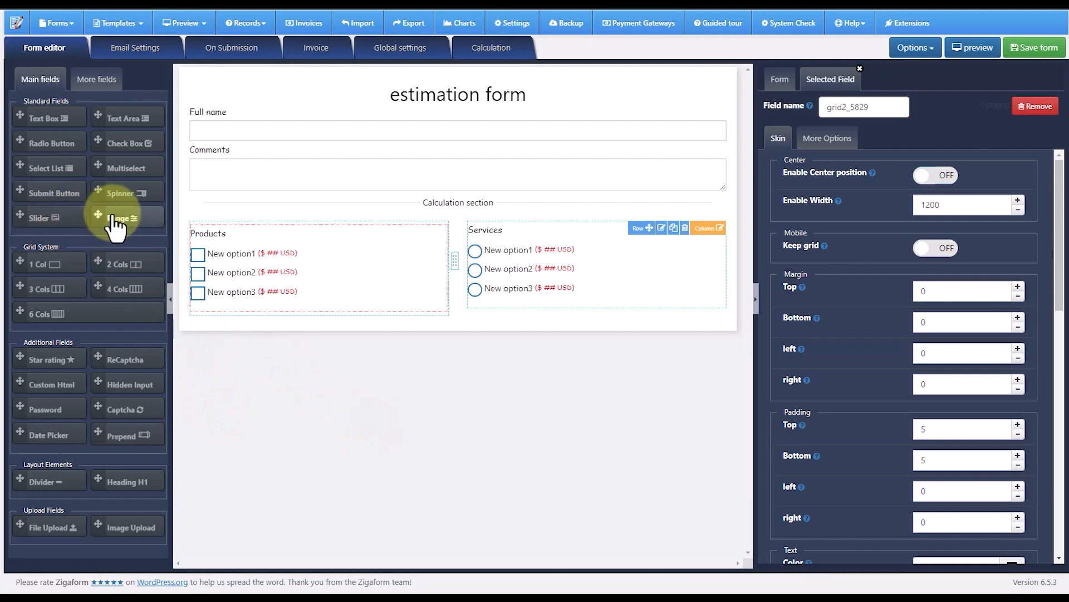
- Add a spinner field below the Products options in the first grid column and label it "quantity"
{"action": "left_click_drag", "start_coordinate": [102, 192], "coordinate": [334, 279]}
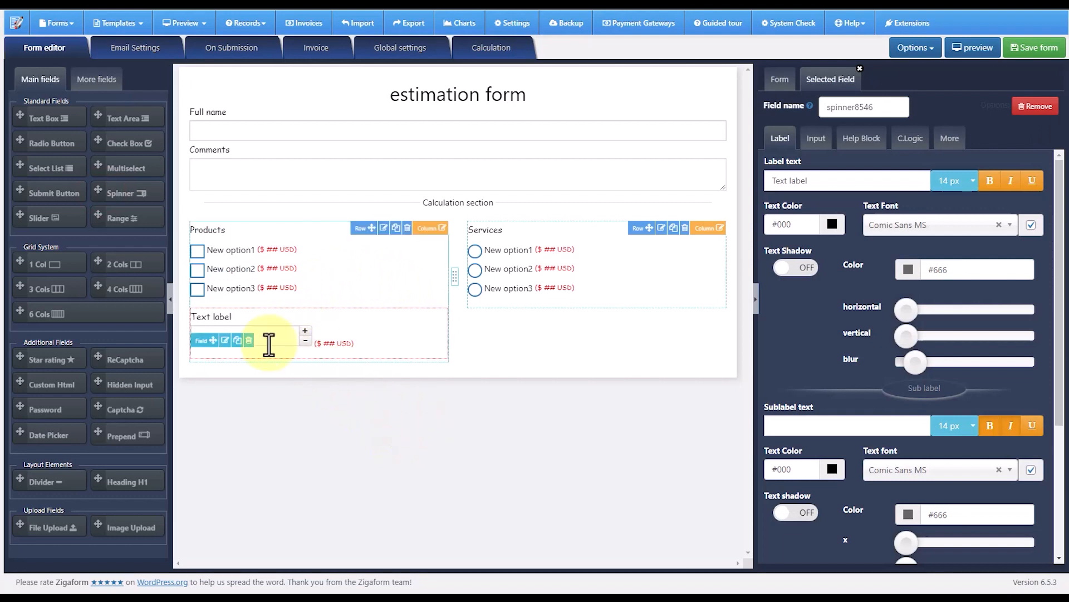
{"action": "left_click", "coordinate": [225, 342]}
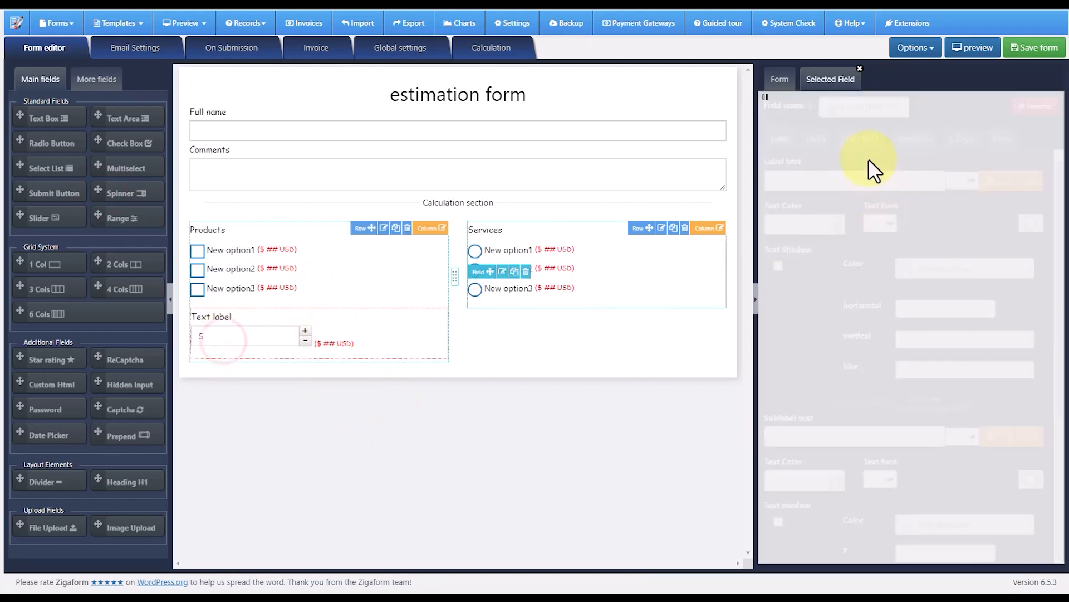
{"action": "left_click_drag", "start_coordinate": [824, 178], "coordinate": [767, 176]}
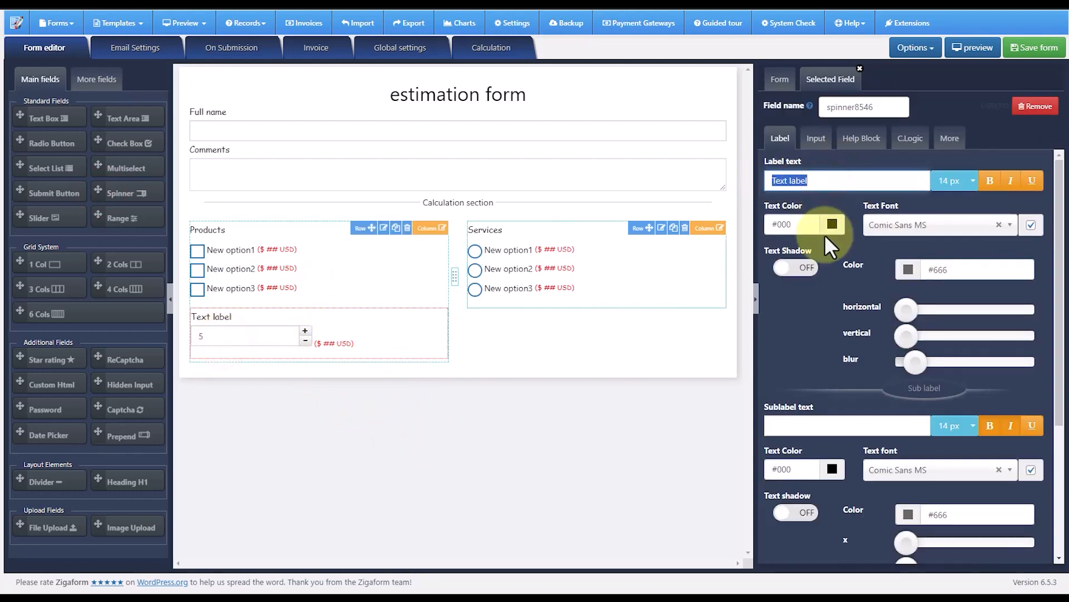
{"action": "type", "text": "quantity"}
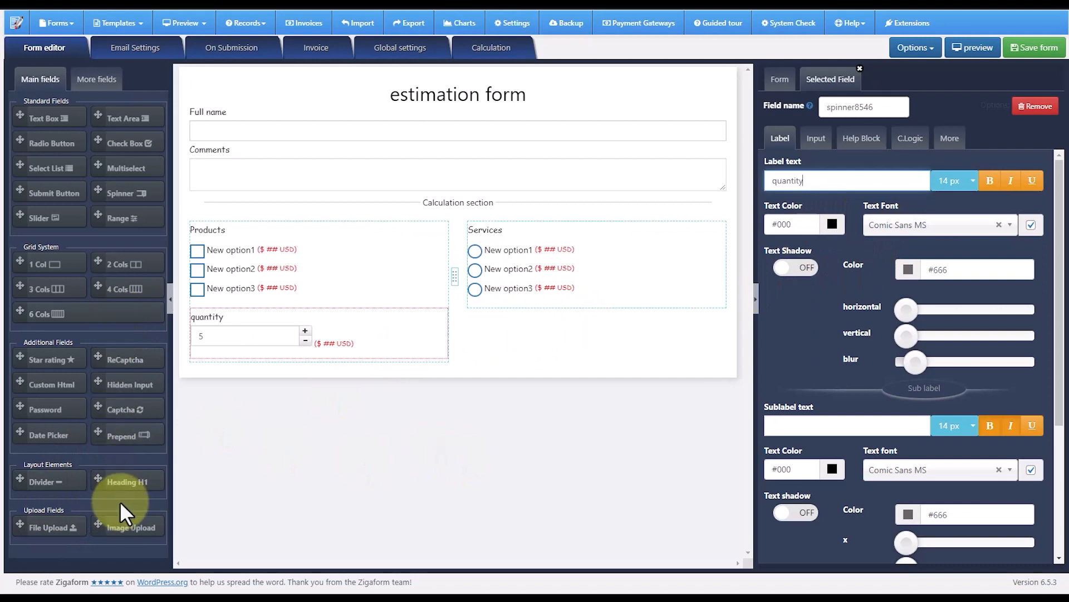
- Add a Dyn RadioBtn field below the two-column grid and extend it to five image options
{"action": "left_click", "coordinate": [94, 79]}
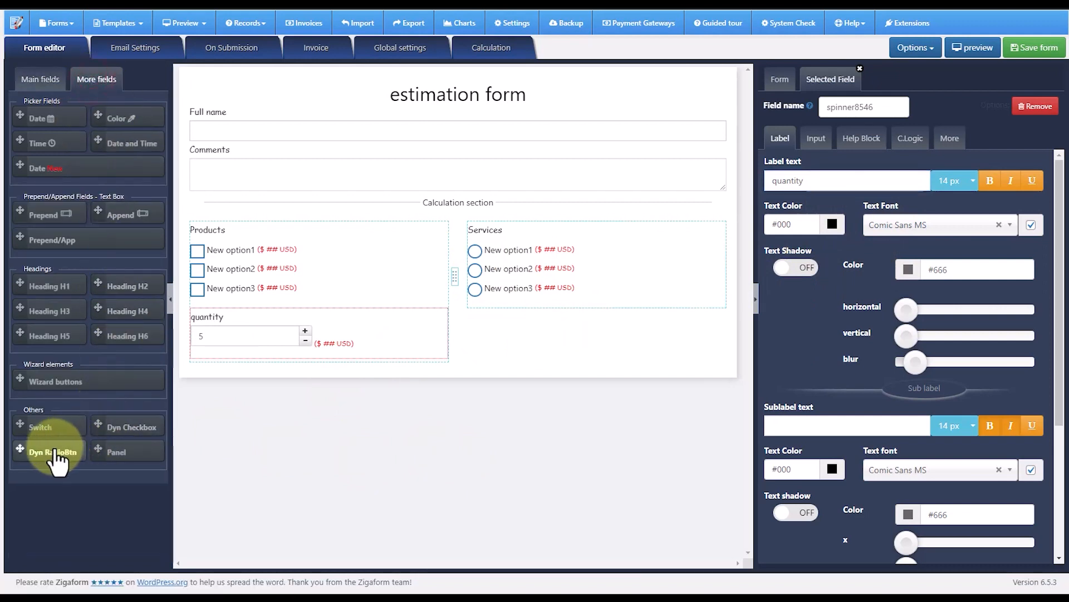
{"action": "left_click_drag", "start_coordinate": [32, 454], "coordinate": [468, 369]}
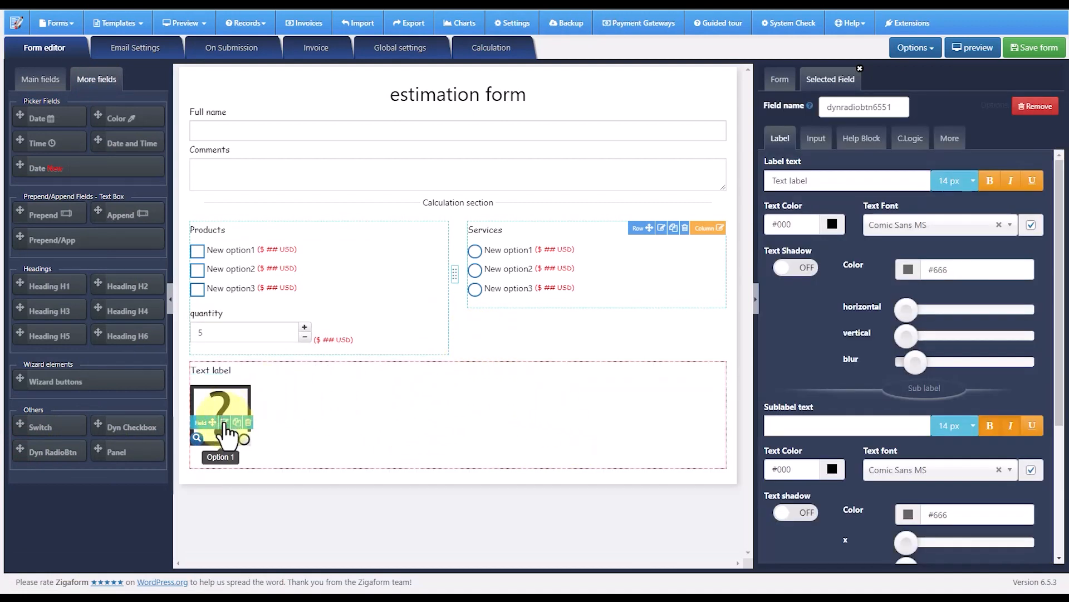
{"action": "left_click", "coordinate": [818, 141]}
{"action": "left_click", "coordinate": [797, 302]}
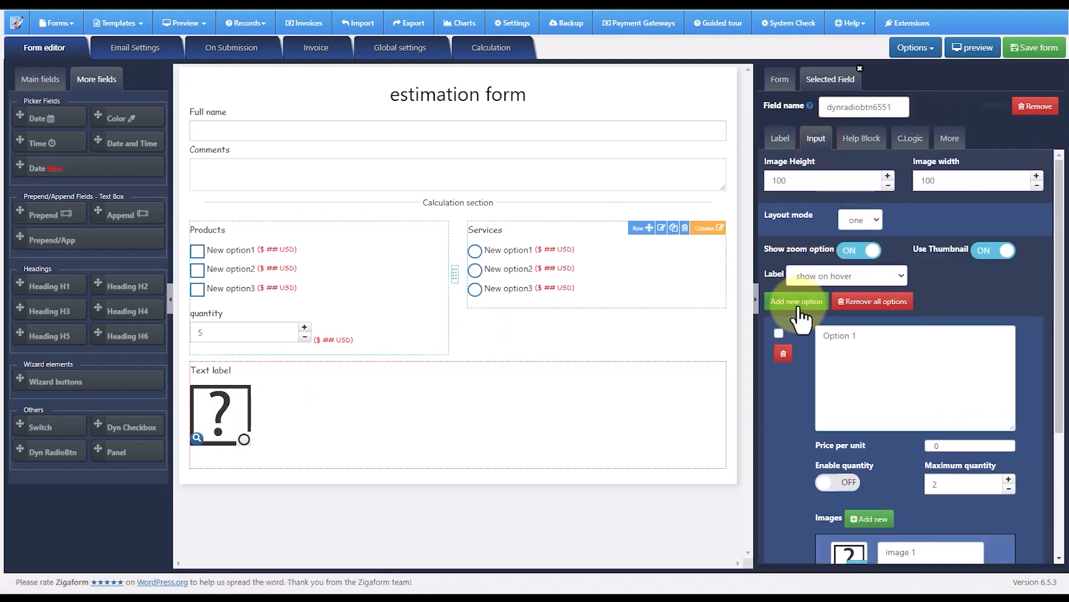
{"action": "left_click", "coordinate": [796, 301]}
{"action": "left_click", "coordinate": [797, 301]}
{"action": "left_click", "coordinate": [797, 301]}
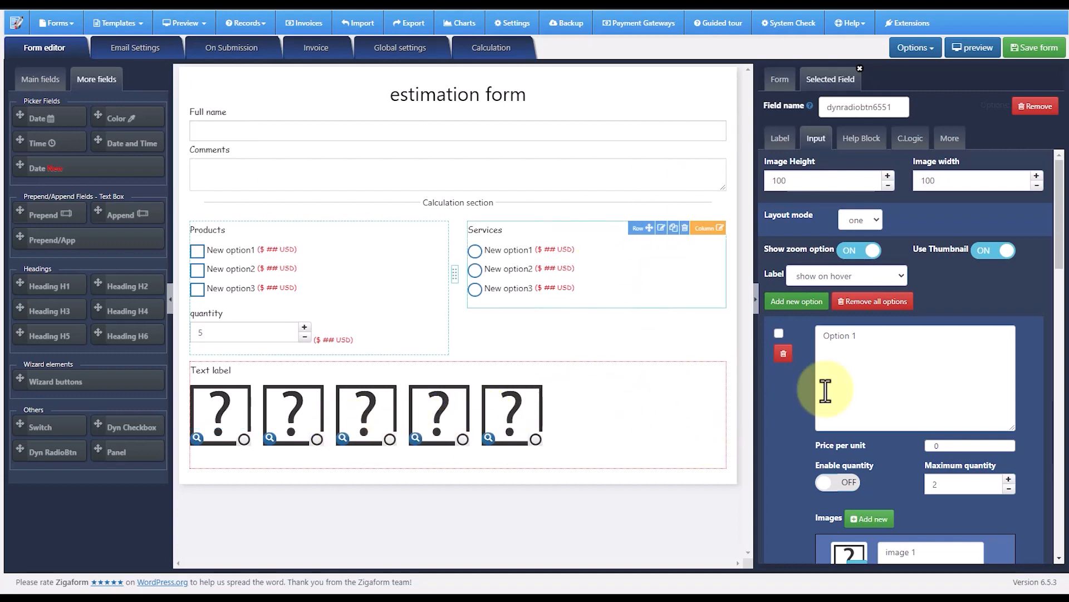
- Add a submit button below the row of image options at the end of the form
{"action": "left_click", "coordinate": [40, 79]}
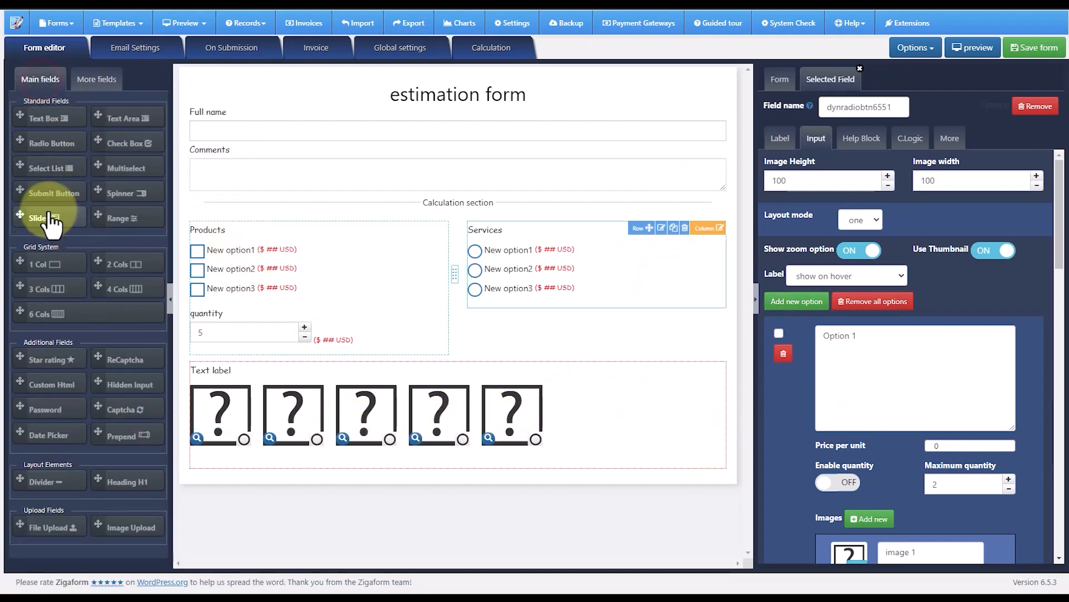
{"action": "left_click_drag", "start_coordinate": [24, 191], "coordinate": [545, 433]}
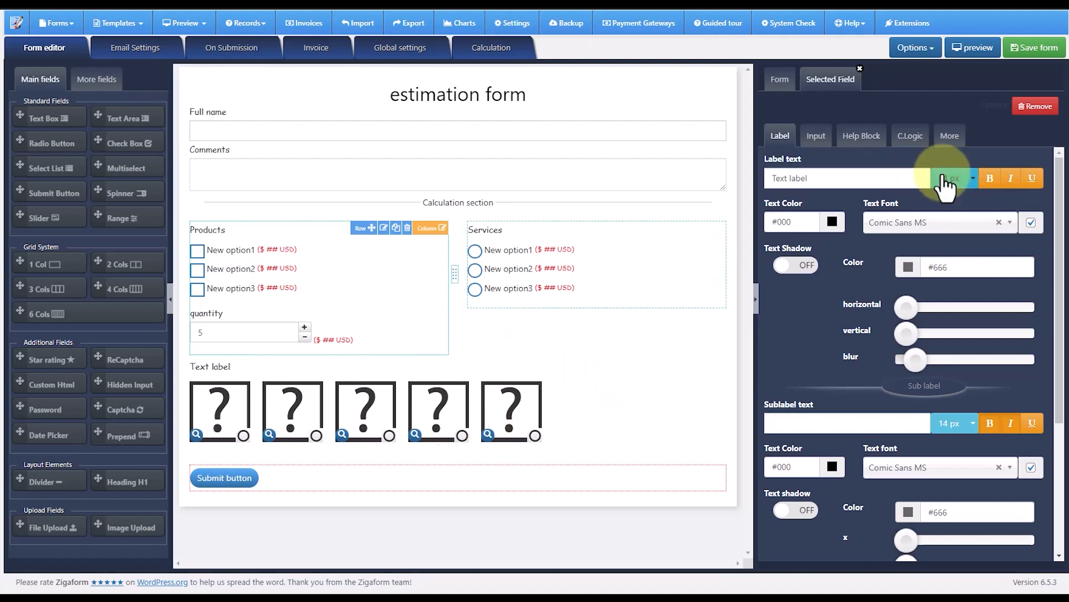
- Set the form's solid background color to the light pink #e6bbbb
{"action": "left_click", "coordinate": [780, 81]}
{"action": "scroll", "coordinate": [867, 288], "scroll_direction": "down", "scroll_amount": 2}
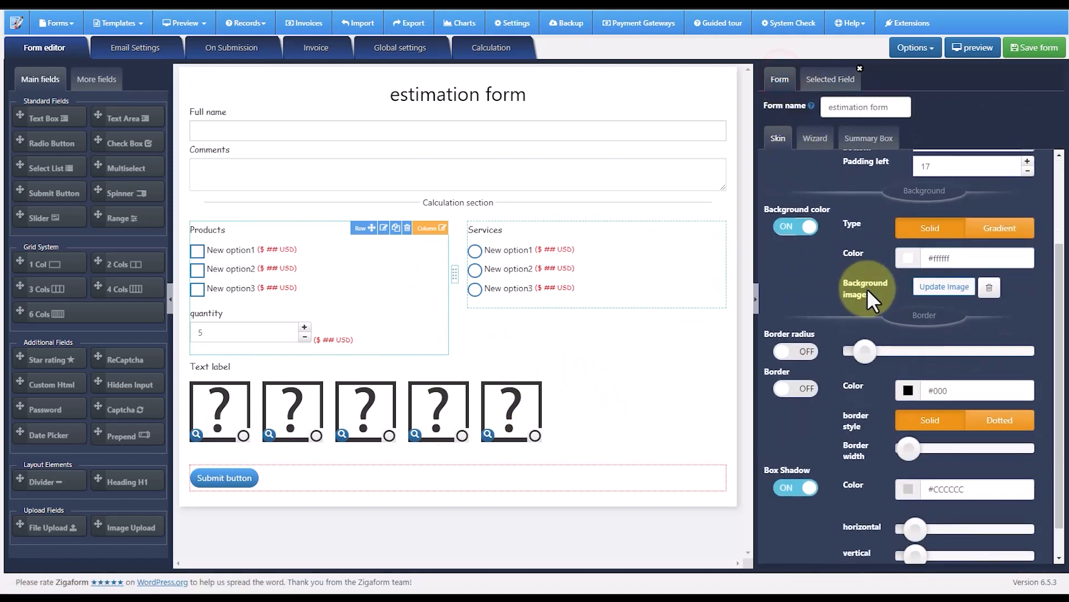
{"action": "left_click", "coordinate": [908, 257]}
{"action": "left_click_drag", "start_coordinate": [847, 280], "coordinate": [839, 279]}
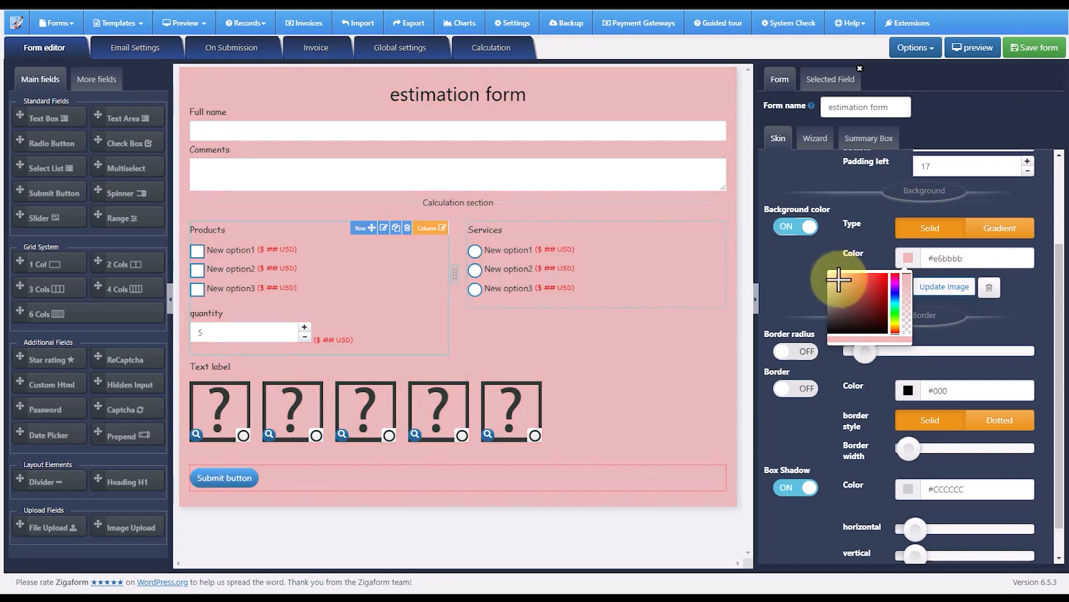
{"action": "left_click", "coordinate": [528, 520]}
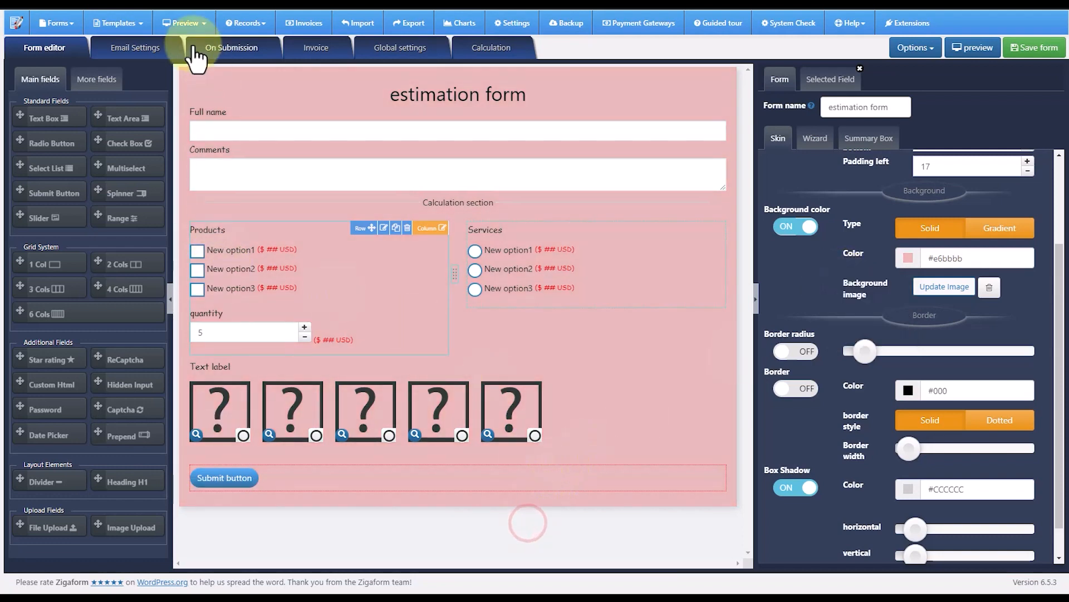
- Examine the admin email settings and the [uifm_var opt="rec_summ"] summary variable in the email template
{"action": "left_click", "coordinate": [143, 50]}
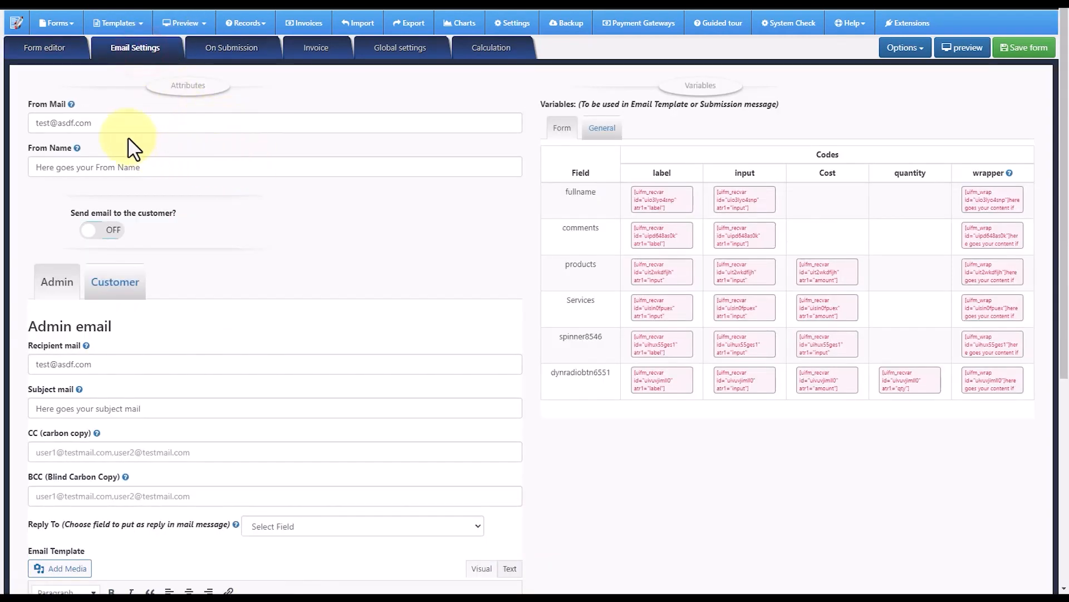
{"action": "scroll", "coordinate": [396, 353], "scroll_direction": "down", "scroll_amount": 1}
{"action": "scroll", "coordinate": [397, 351], "scroll_direction": "down", "scroll_amount": 5}
{"action": "left_click_drag", "start_coordinate": [184, 376], "coordinate": [43, 373]}
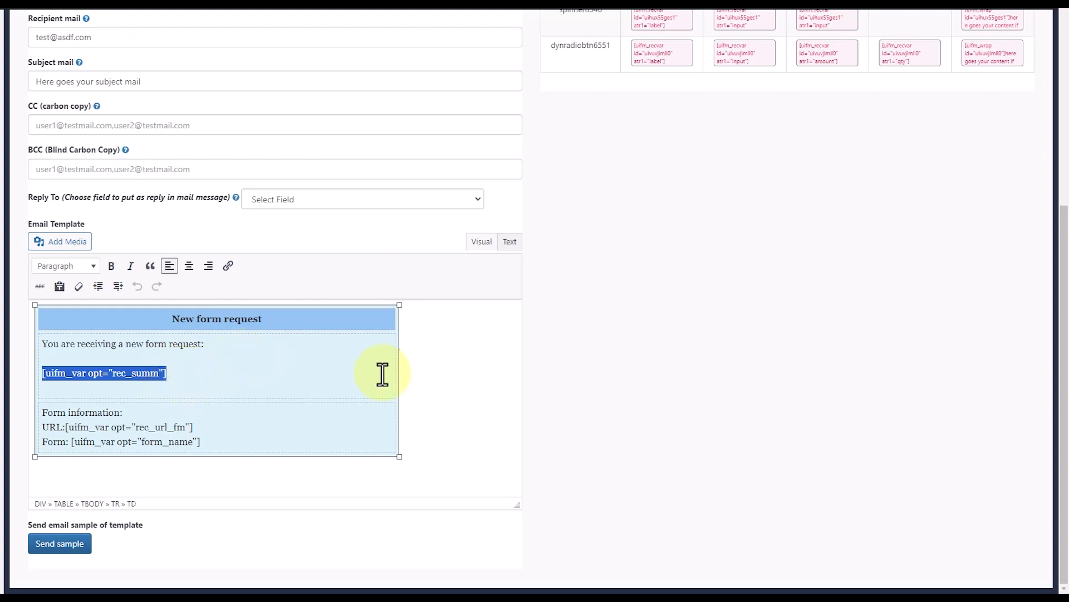
{"action": "left_click", "coordinate": [241, 381]}
{"action": "left_click_drag", "start_coordinate": [191, 372], "coordinate": [43, 374]}
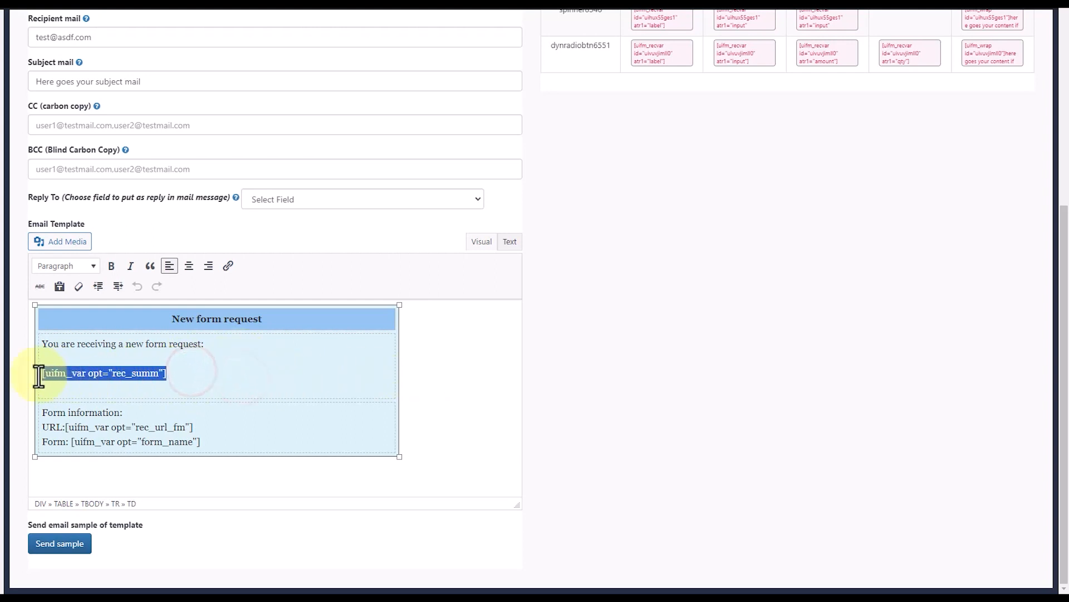
{"action": "scroll", "coordinate": [211, 363], "scroll_direction": "up", "scroll_amount": 5}
- Enable sending email to the customer and check which fields the customer email offers as recipient
{"action": "left_click", "coordinate": [116, 282]}
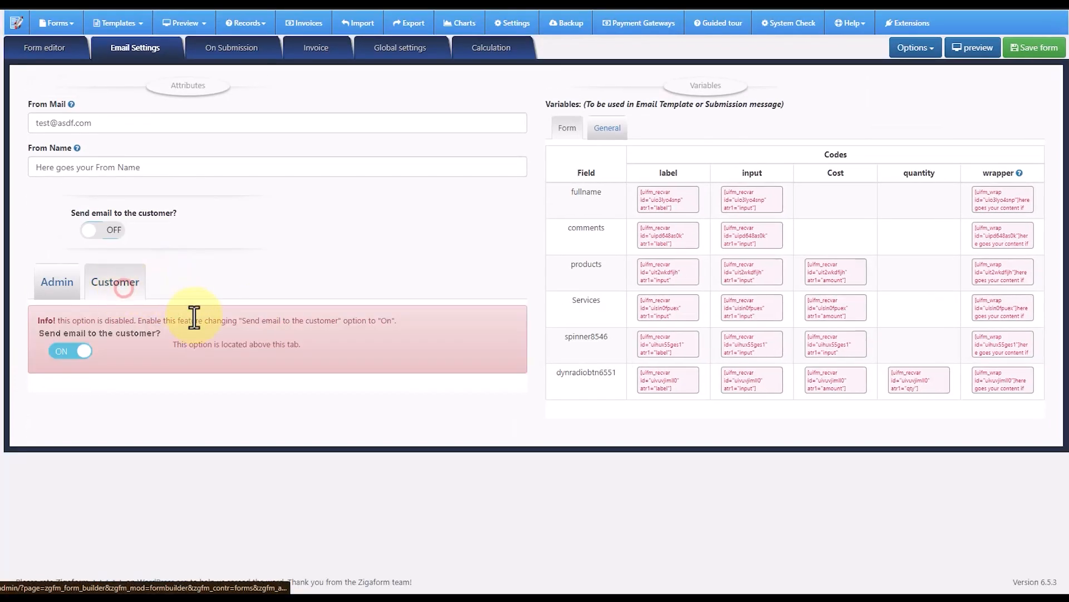
{"action": "left_click", "coordinate": [102, 230]}
{"action": "scroll", "coordinate": [167, 346], "scroll_direction": "down", "scroll_amount": 3}
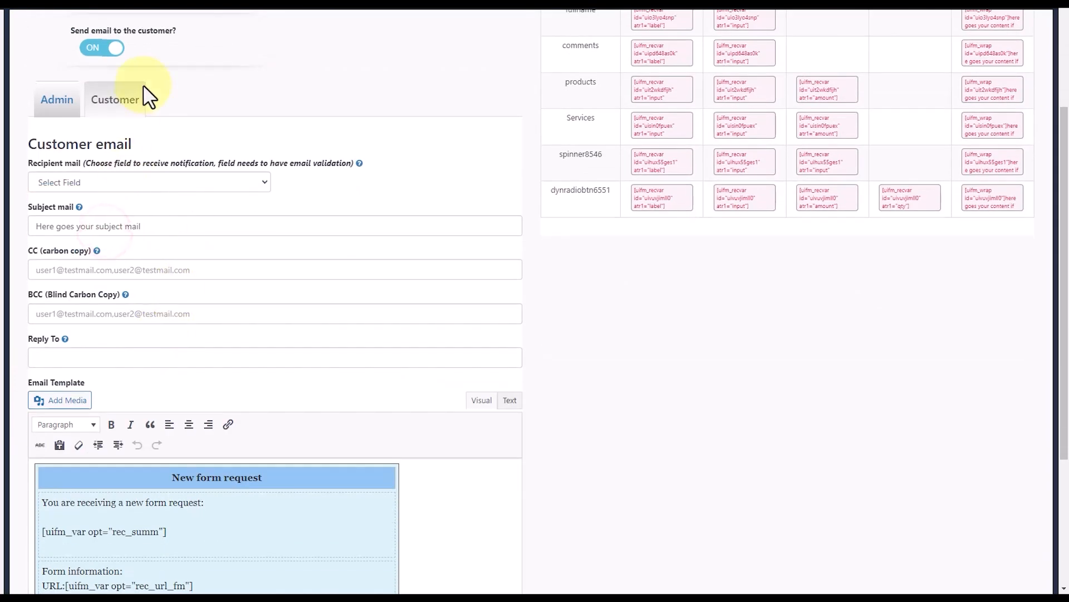
{"action": "scroll", "coordinate": [173, 191], "scroll_direction": "up", "scroll_amount": 2}
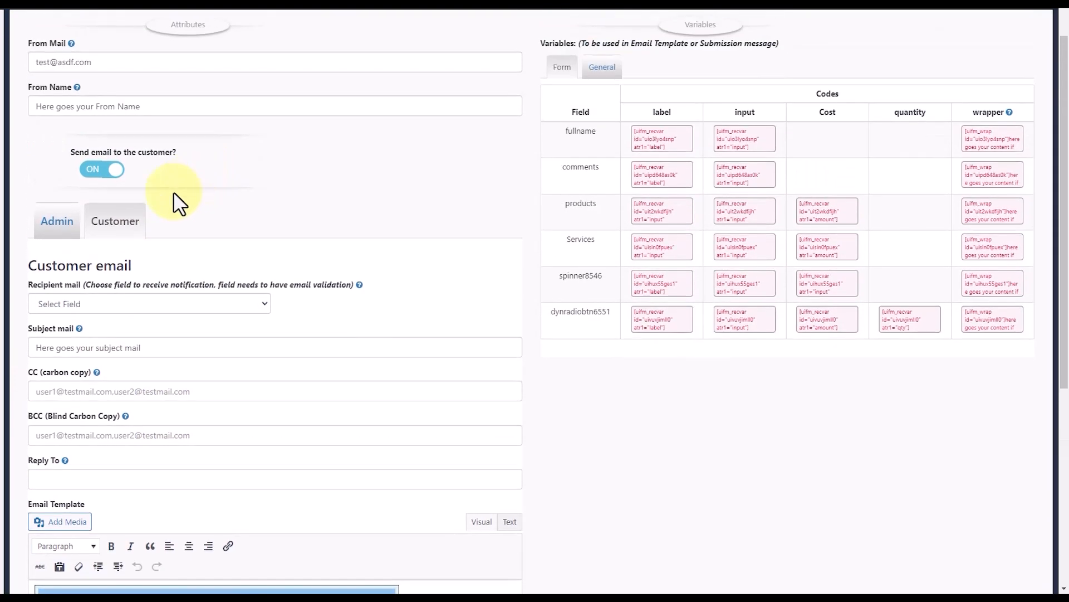
{"action": "left_click", "coordinate": [138, 303]}
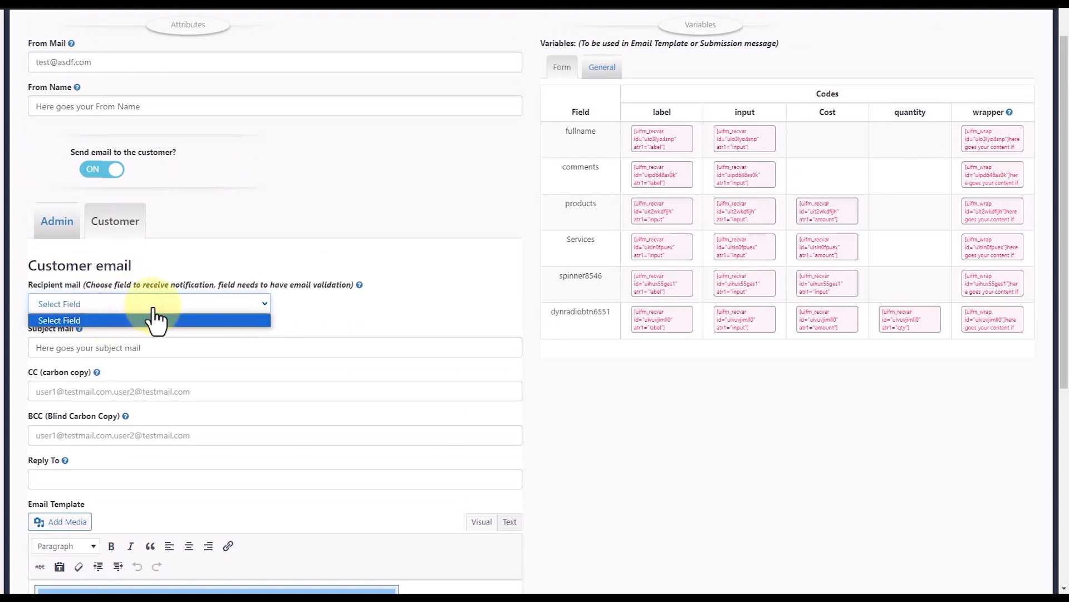
{"action": "left_click", "coordinate": [183, 251]}
{"action": "left_click", "coordinate": [66, 219]}
{"action": "scroll", "coordinate": [149, 223], "scroll_direction": "up", "scroll_amount": 1}
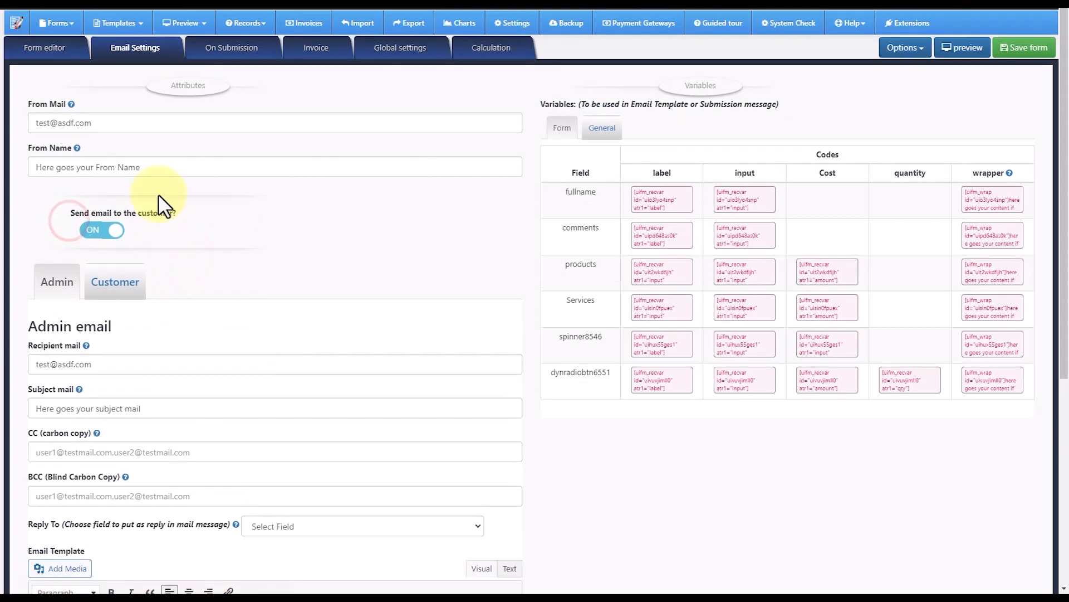
- Return to the form layout and add a text box field between Full name and Comments
{"action": "left_click", "coordinate": [61, 55]}
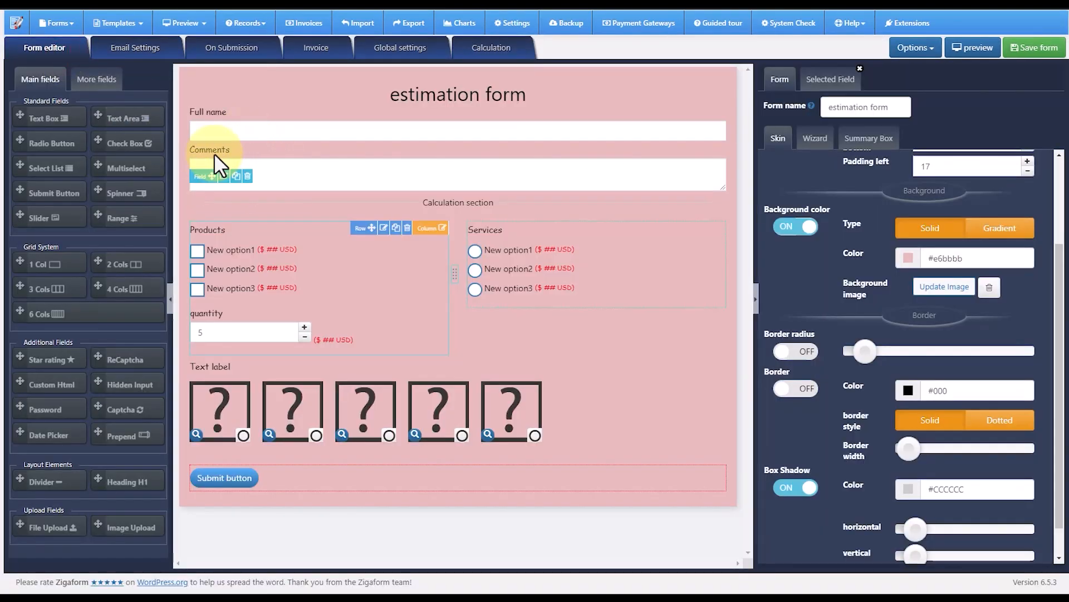
{"action": "left_click_drag", "start_coordinate": [31, 117], "coordinate": [314, 164]}
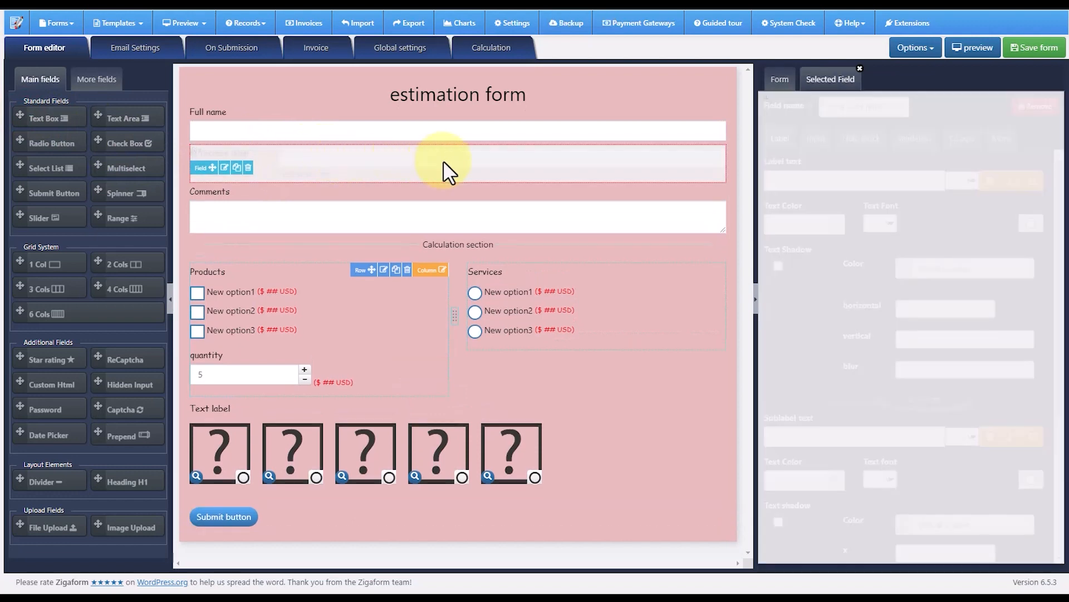
- Label the new text box "Email" and add the Email validator to it
{"action": "left_click_drag", "start_coordinate": [825, 181], "coordinate": [763, 186]}
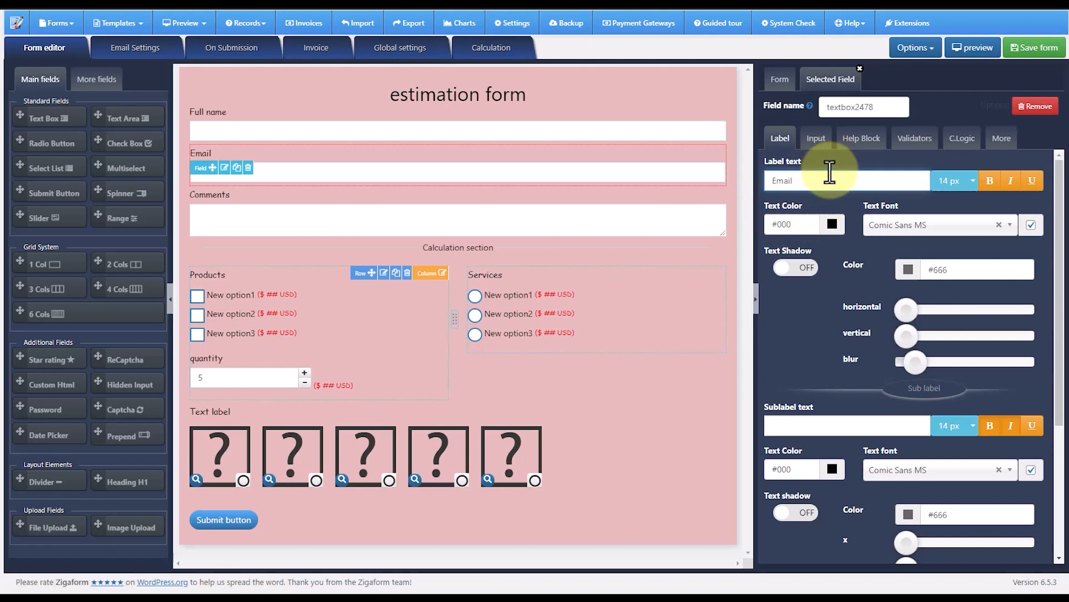
{"action": "left_click", "coordinate": [816, 140]}
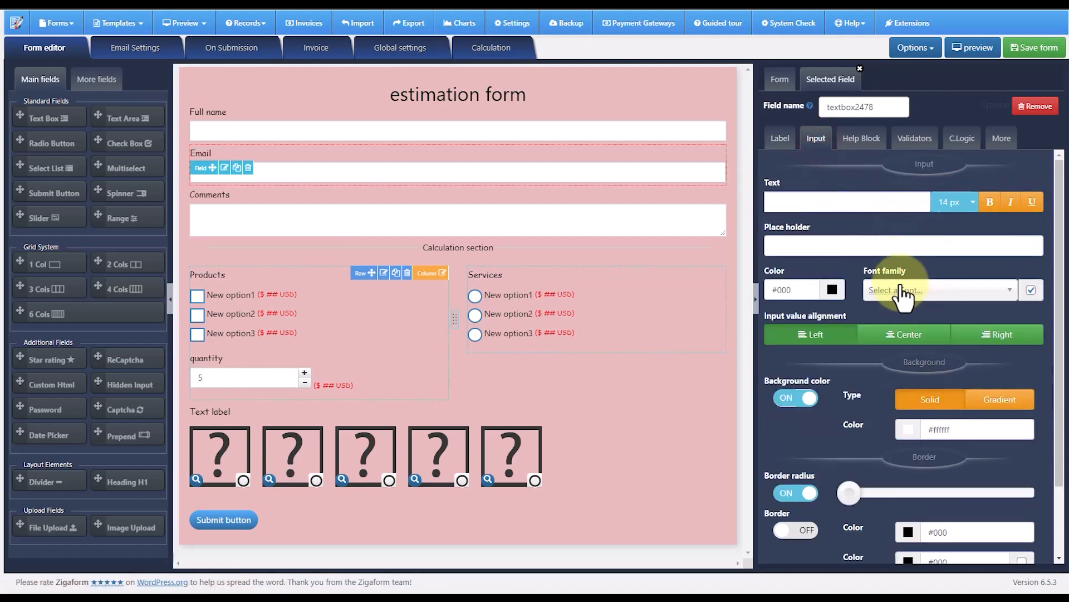
{"action": "left_click", "coordinate": [912, 141]}
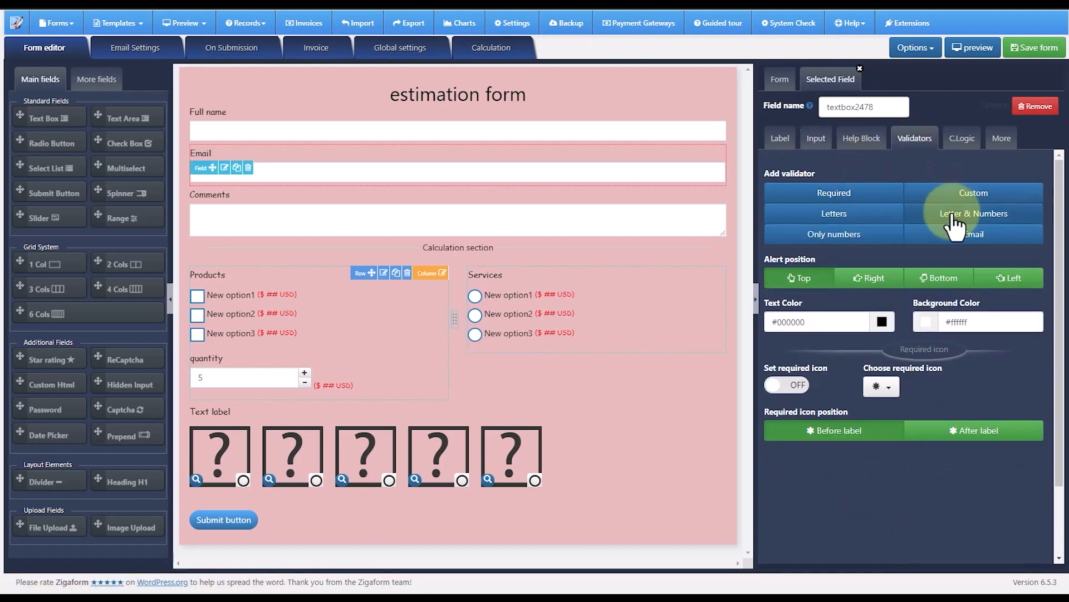
{"action": "left_click", "coordinate": [947, 240]}
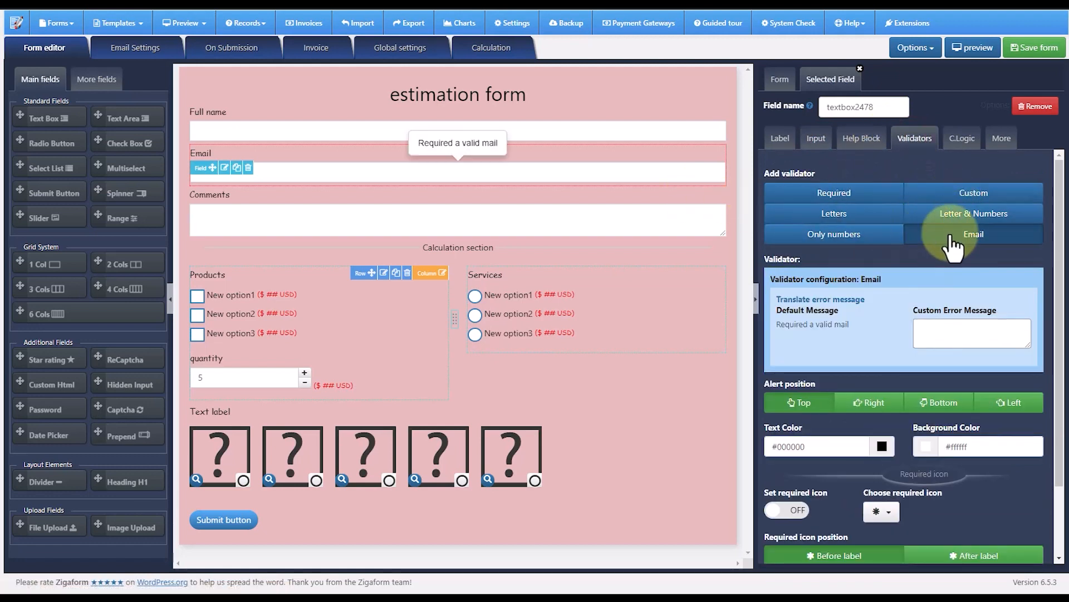
- Check which fields the customer email settings offer as recipient
{"action": "left_click", "coordinate": [962, 141]}
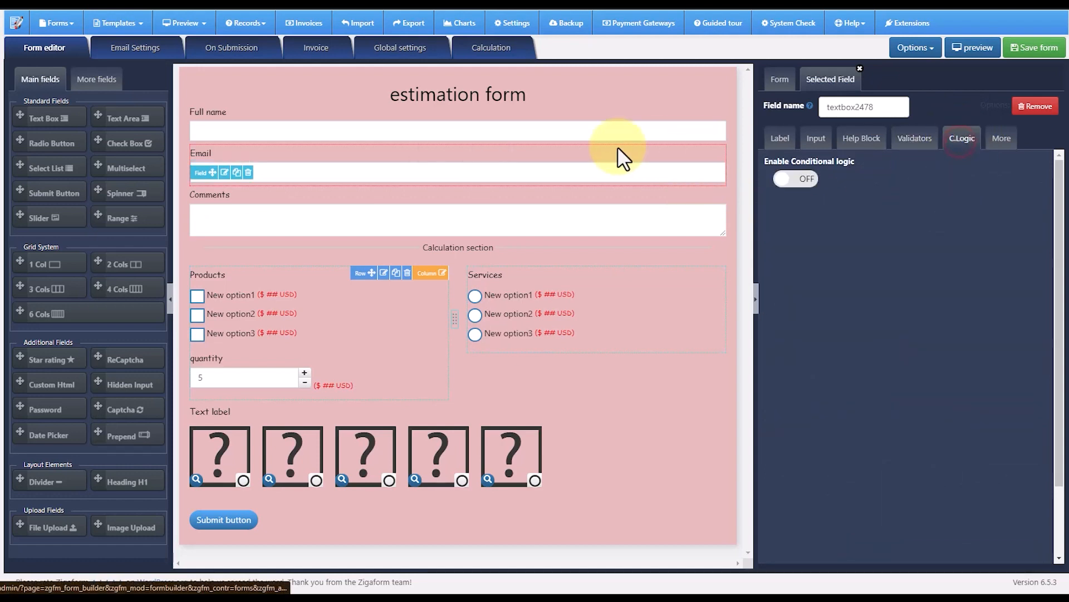
{"action": "left_click", "coordinate": [166, 51]}
{"action": "left_click", "coordinate": [121, 284]}
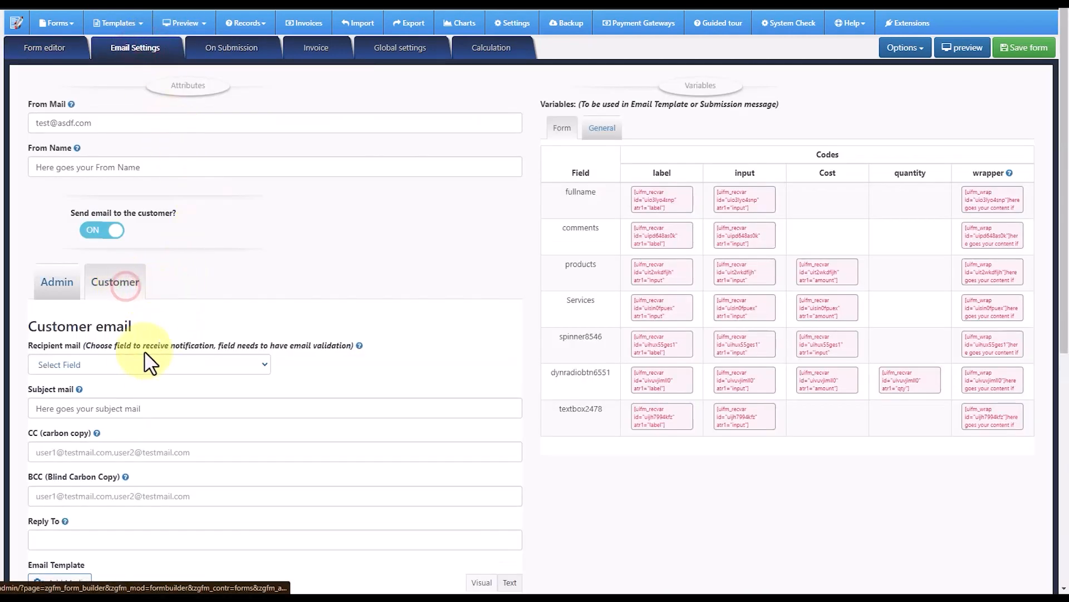
{"action": "left_click", "coordinate": [138, 362]}
{"action": "left_click", "coordinate": [278, 248]}
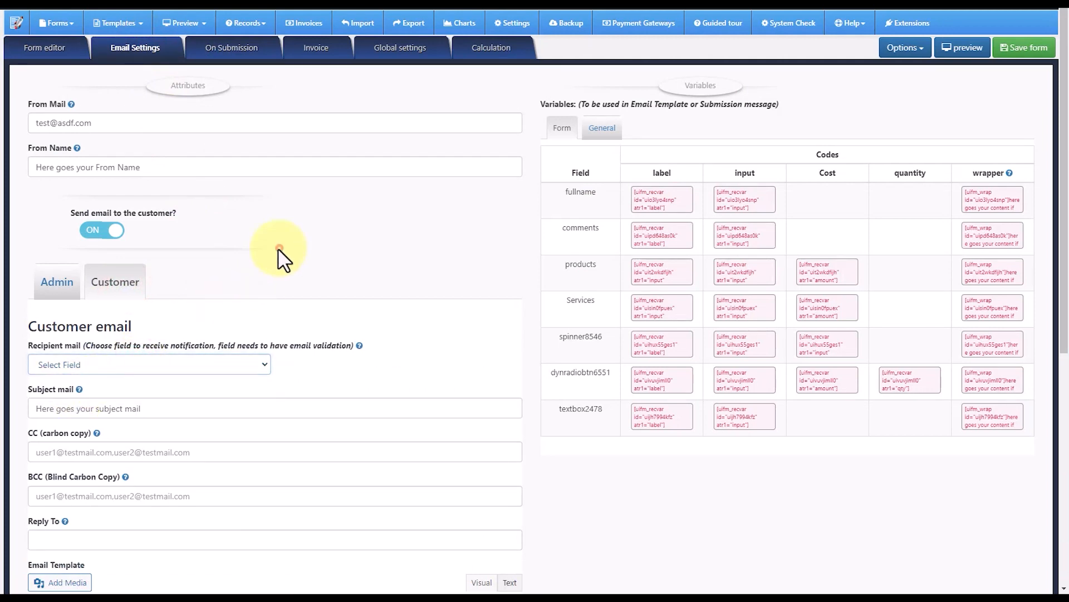
- Return to the form layout and set the Email text box's field name to "email"
{"action": "left_click", "coordinate": [58, 50]}
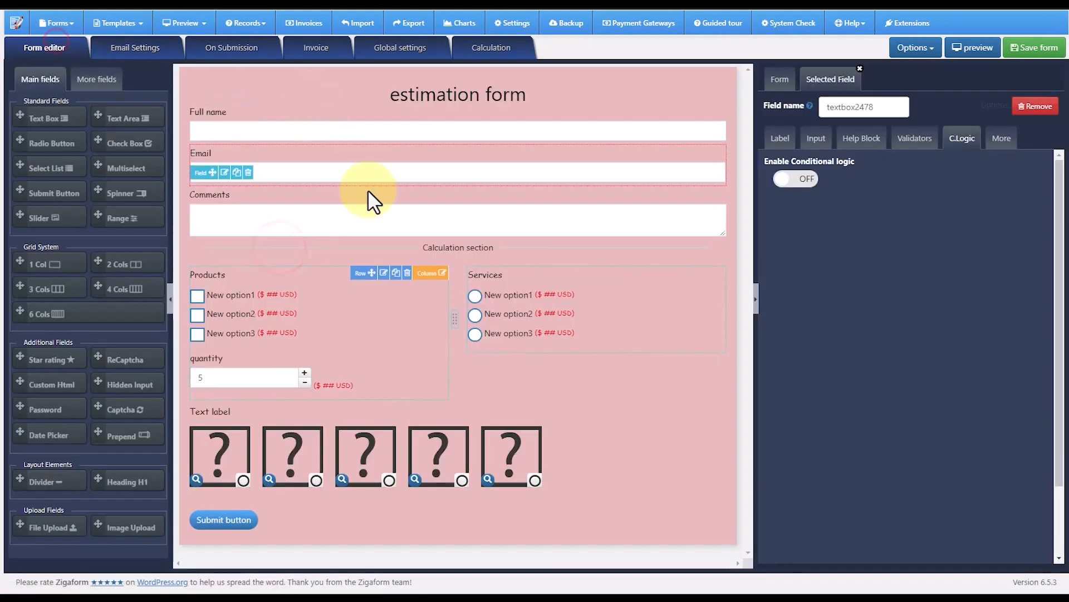
{"action": "double_click", "coordinate": [874, 109]}
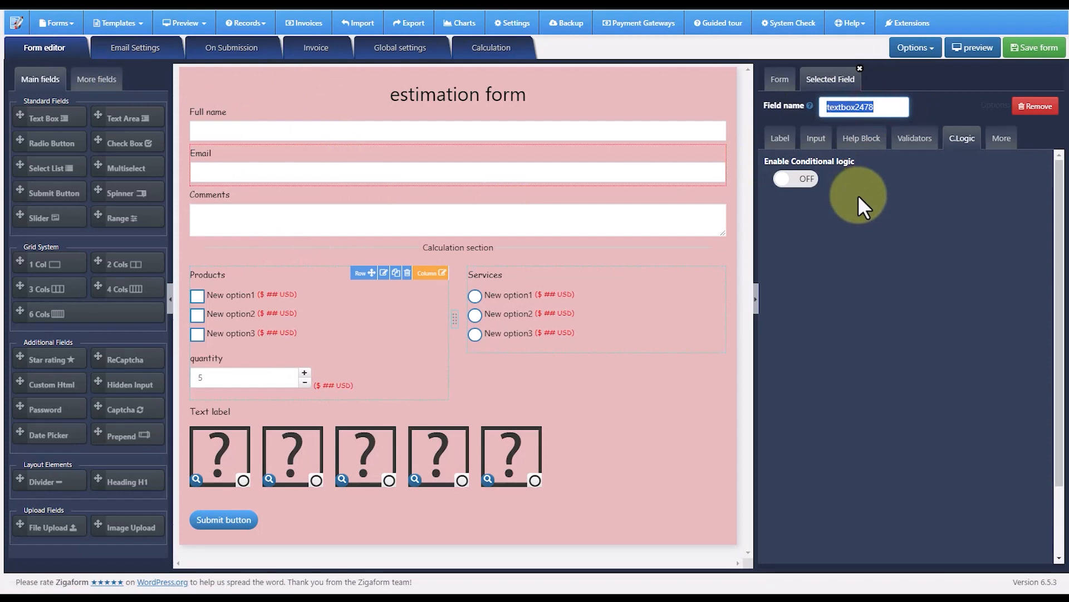
{"action": "type", "text": "email"}
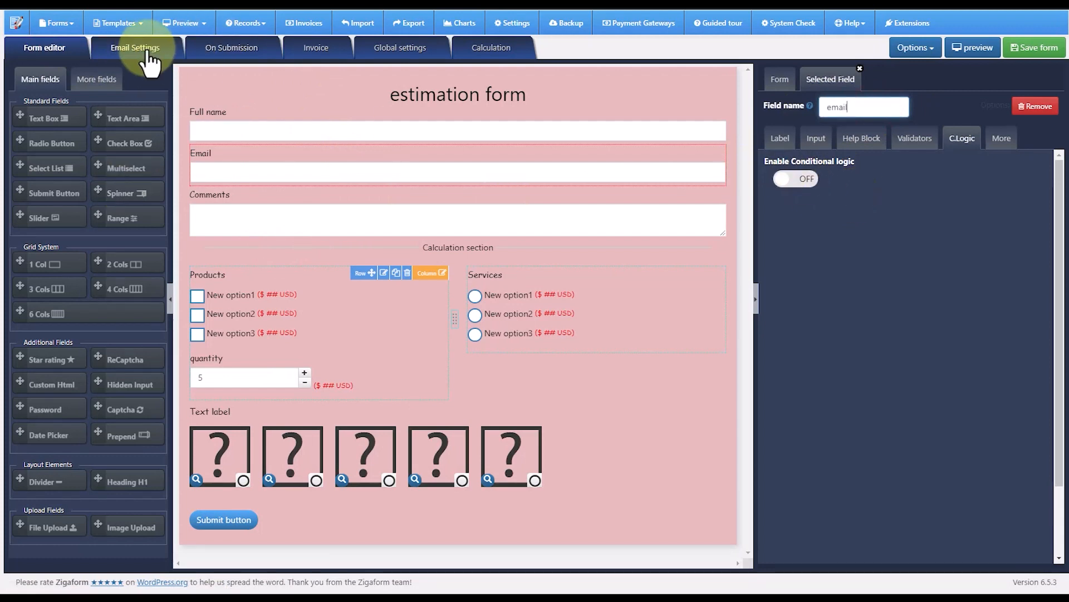
- Choose the email field as the recipient of the customer email
{"action": "left_click", "coordinate": [148, 53]}
{"action": "left_click", "coordinate": [170, 362]}
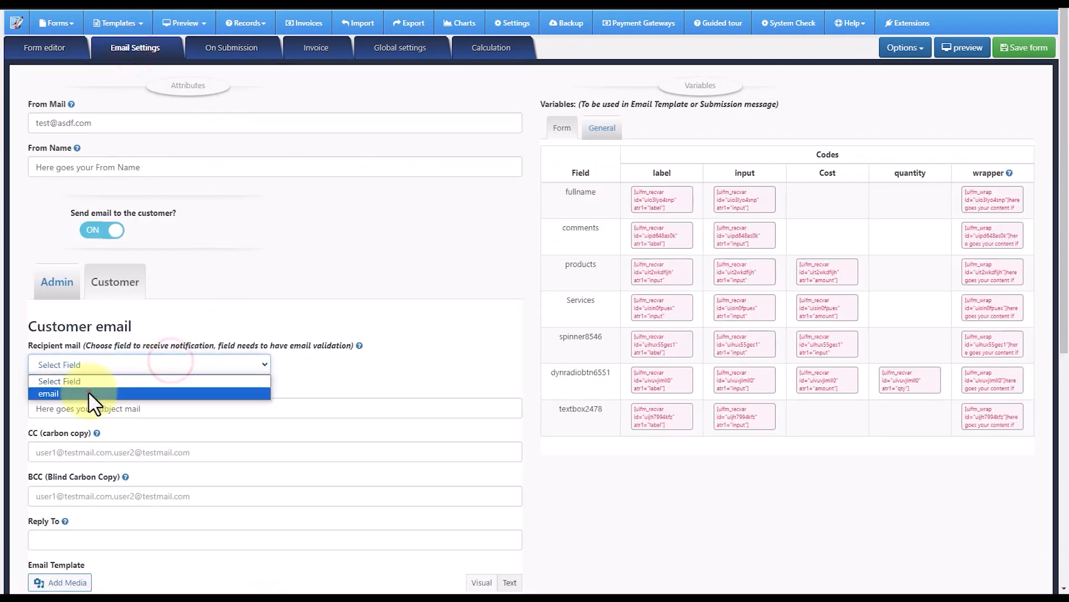
{"action": "left_click", "coordinate": [88, 392]}
- Add the line "this is for customer" above the summary variable in the customer email template
{"action": "left_click", "coordinate": [150, 412]}
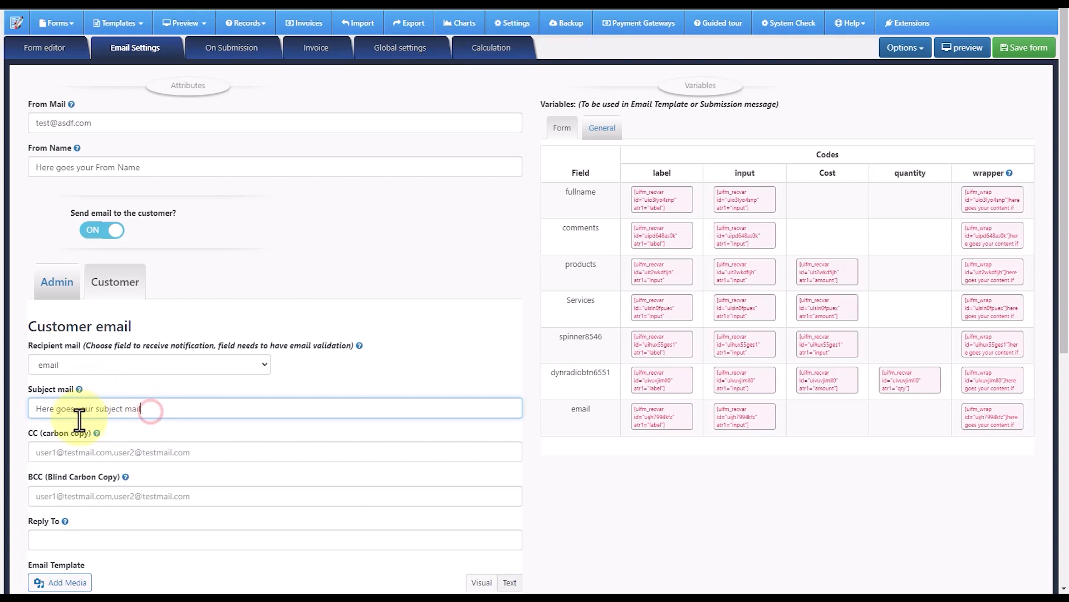
{"action": "scroll", "coordinate": [126, 425], "scroll_direction": "down", "scroll_amount": 5}
{"action": "left_click_drag", "start_coordinate": [177, 412], "coordinate": [43, 411]}
{"action": "left_click", "coordinate": [189, 410]}
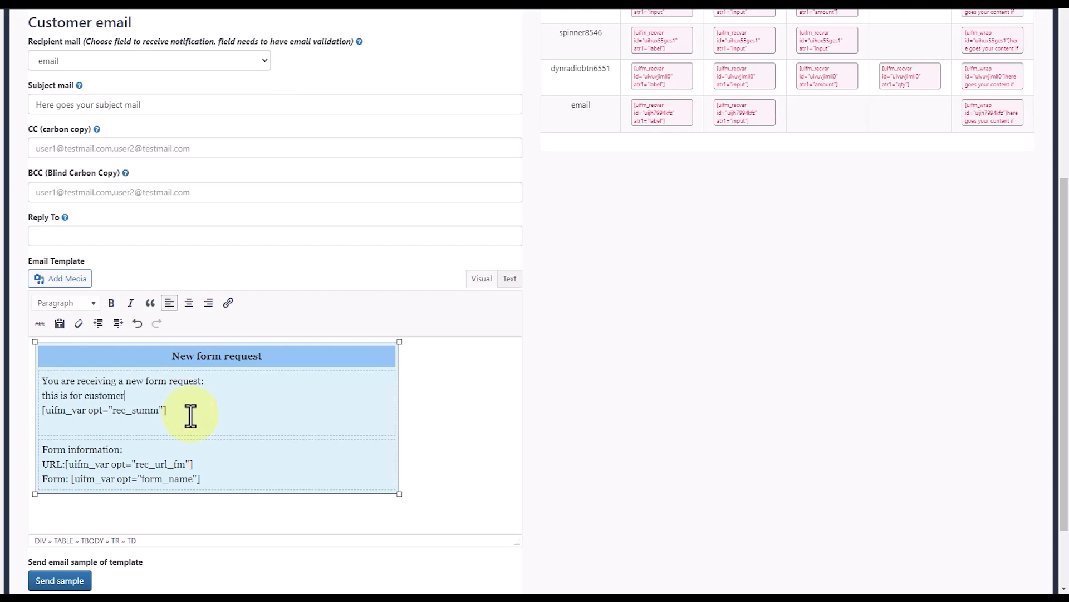
- Review the admin email's settings and template
{"action": "scroll", "coordinate": [190, 415], "scroll_direction": "up", "scroll_amount": 5}
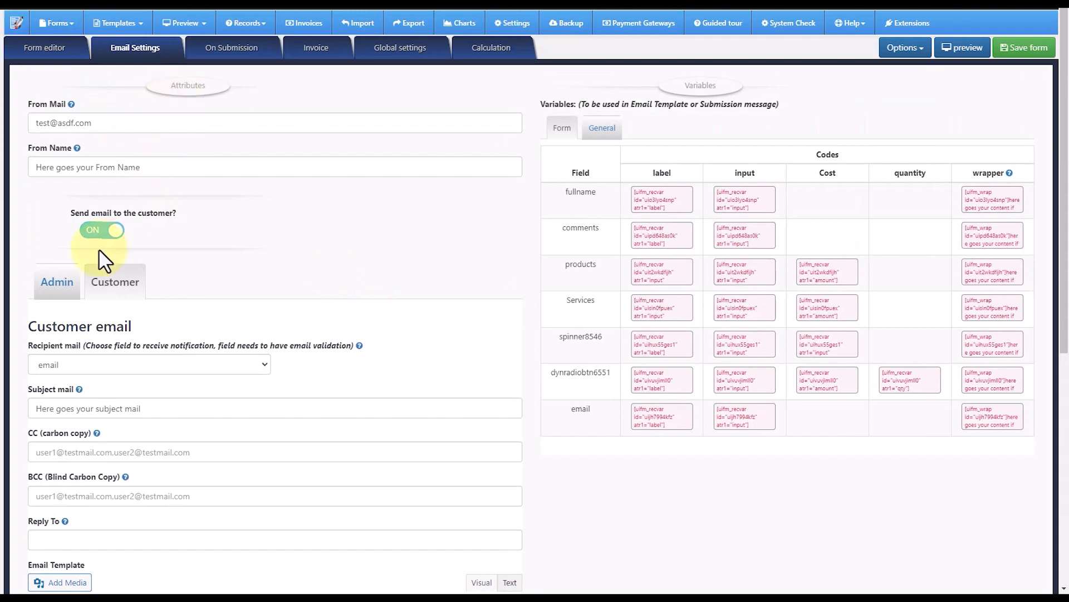
{"action": "left_click", "coordinate": [58, 282]}
{"action": "scroll", "coordinate": [215, 363], "scroll_direction": "down", "scroll_amount": 5}
{"action": "scroll", "coordinate": [240, 416], "scroll_direction": "up", "scroll_amount": 5}
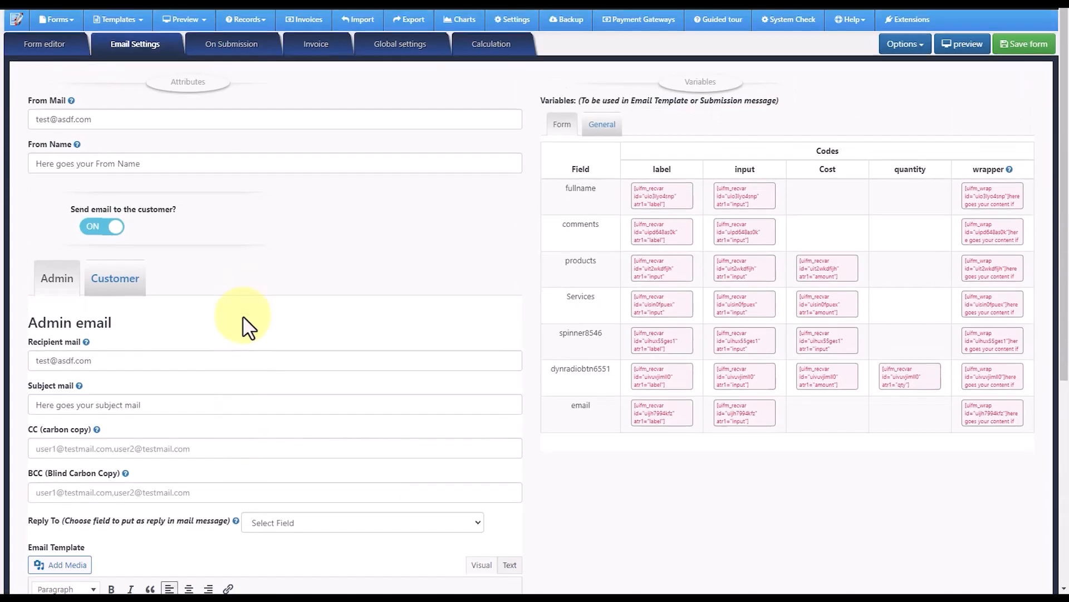
{"action": "scroll", "coordinate": [245, 340], "scroll_direction": "down", "scroll_amount": 6}
{"action": "scroll", "coordinate": [246, 363], "scroll_direction": "up", "scroll_amount": 10}
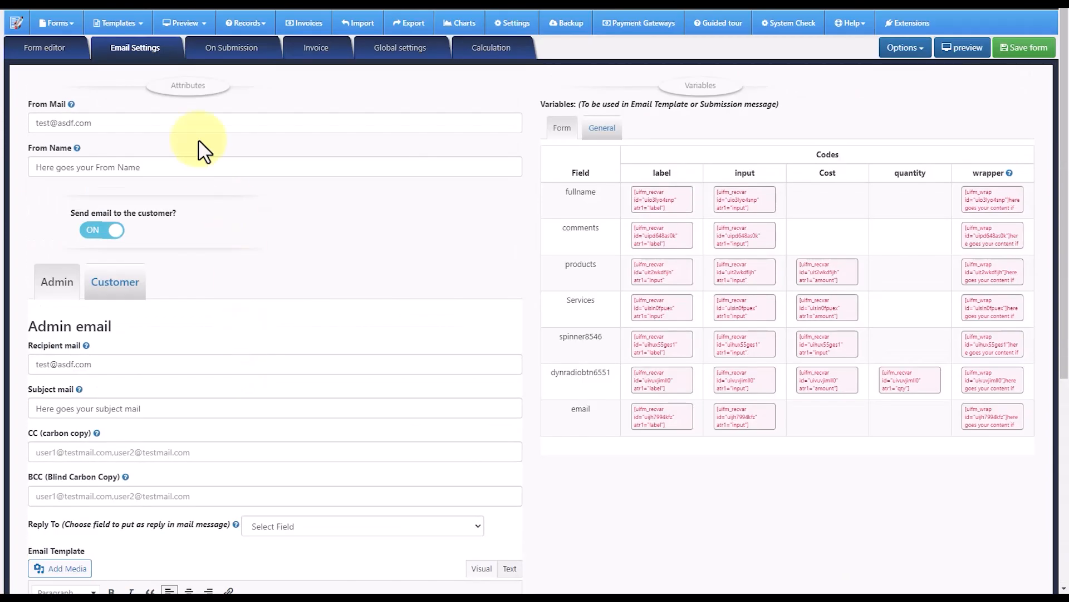
- Append "asdf asdfasdfasdf" to the on-submission success message and try out the page redirection option
{"action": "left_click", "coordinate": [222, 57]}
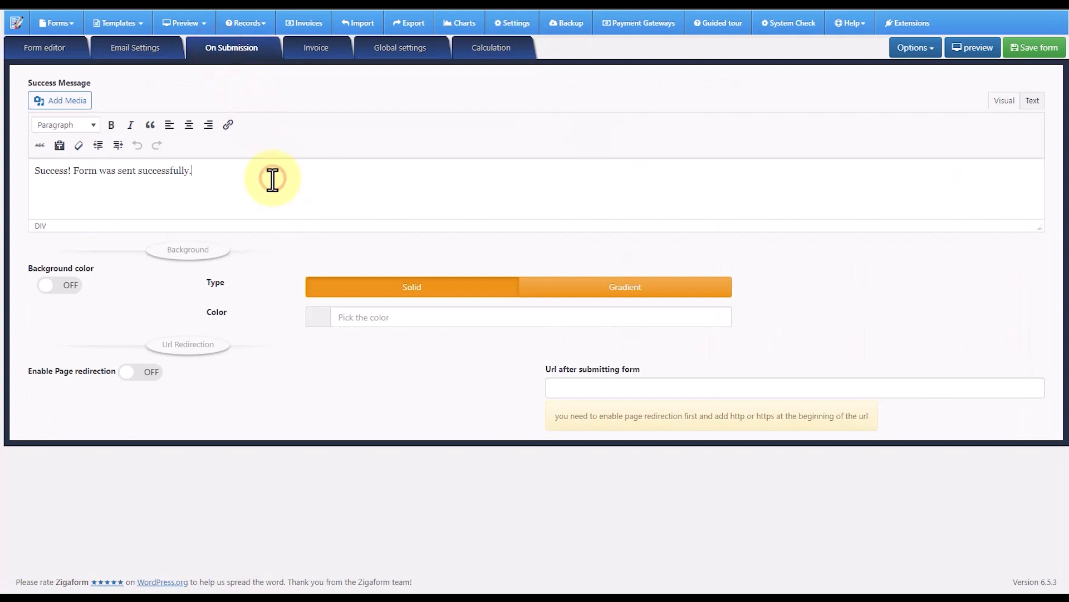
{"action": "type", "text": "sdfasdfasdf"}
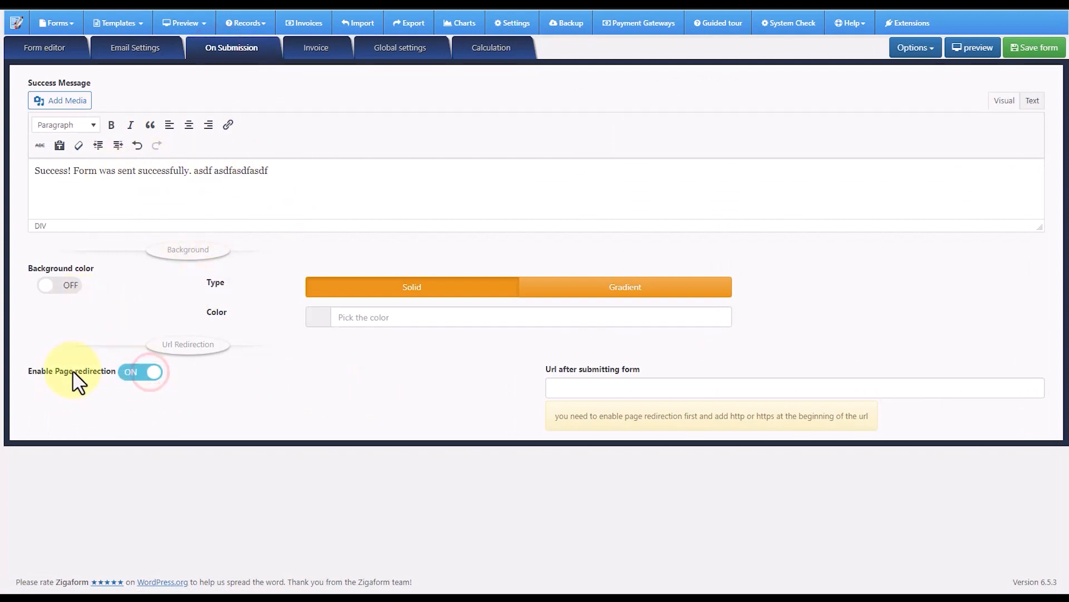
{"action": "left_click", "coordinate": [135, 383]}
{"action": "left_click", "coordinate": [191, 177]}
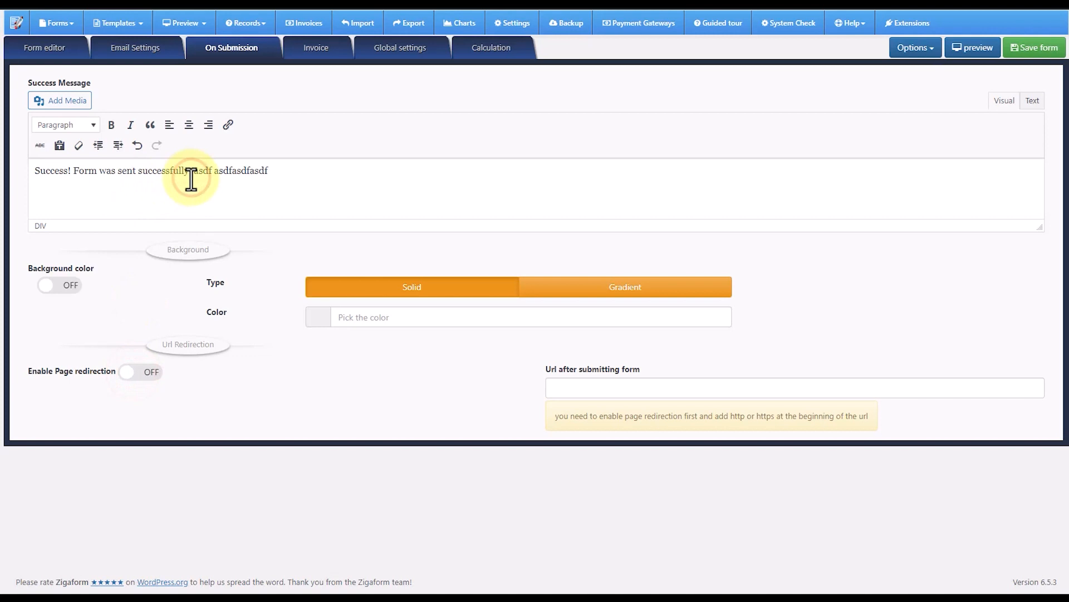
{"action": "left_click", "coordinate": [112, 182]}
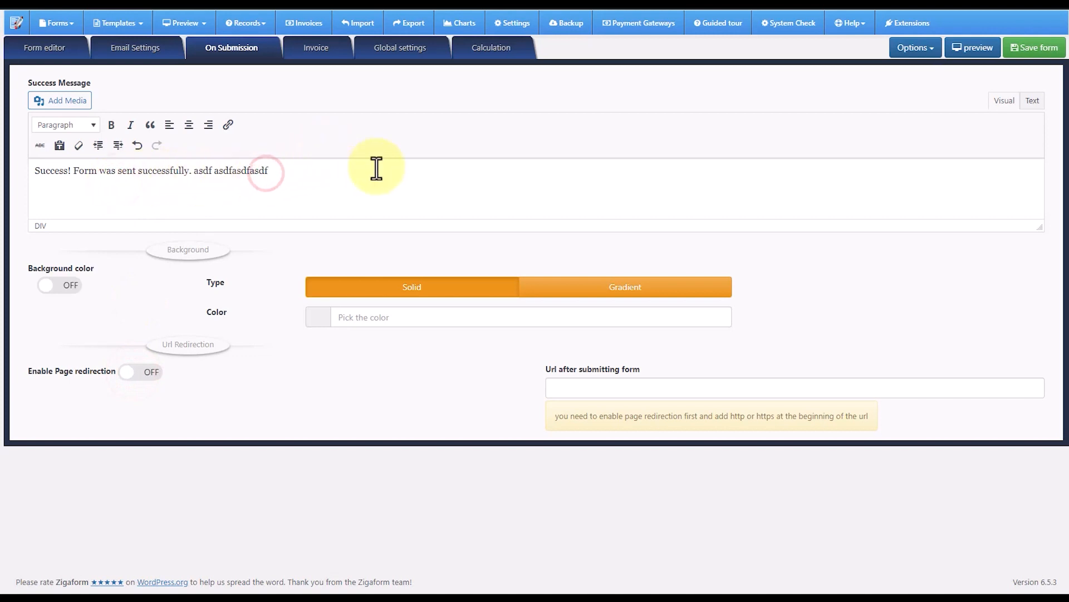
- Examine the invoice's From text lines and the field choices for its first To line
{"action": "left_click", "coordinate": [310, 50]}
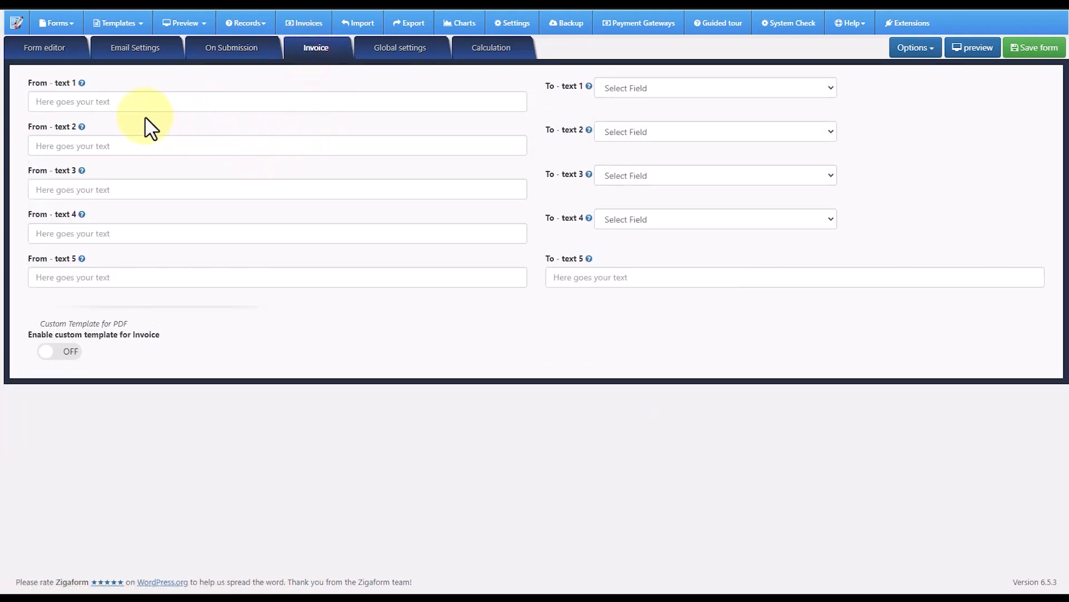
{"action": "left_click", "coordinate": [113, 106]}
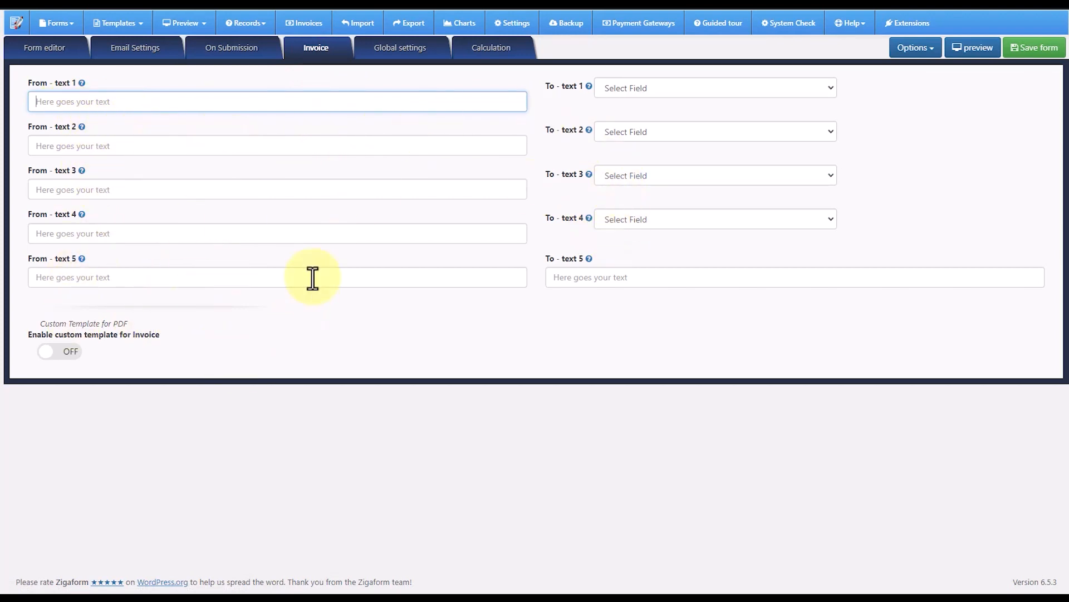
{"action": "left_click", "coordinate": [659, 88]}
{"action": "left_click", "coordinate": [658, 104]}
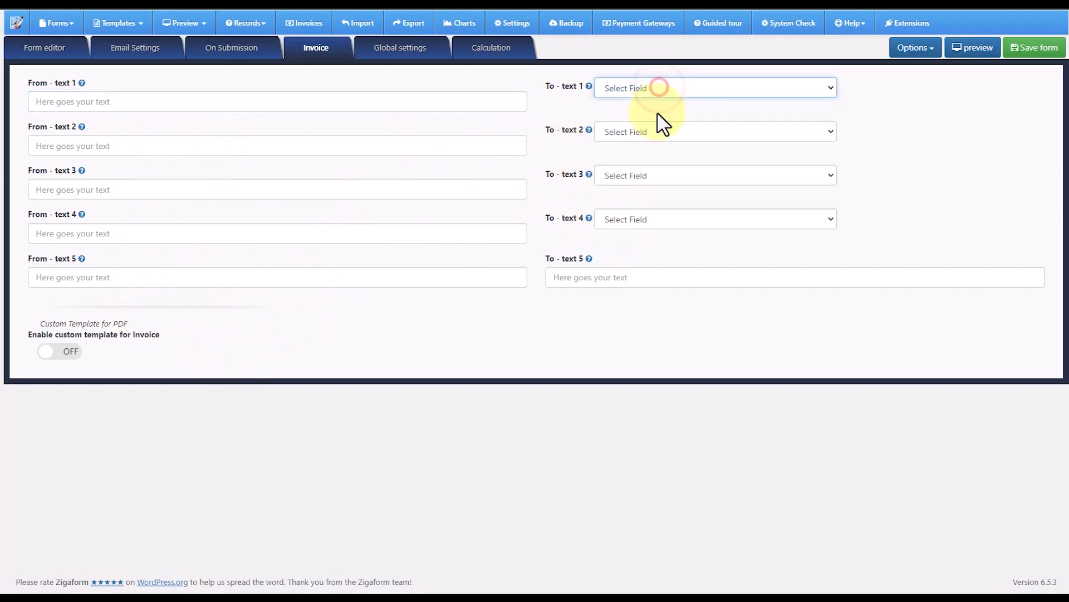
- Enable the custom PDF template for the invoice
{"action": "left_click", "coordinate": [66, 356]}
{"action": "scroll", "coordinate": [67, 362], "scroll_direction": "down", "scroll_amount": 4}
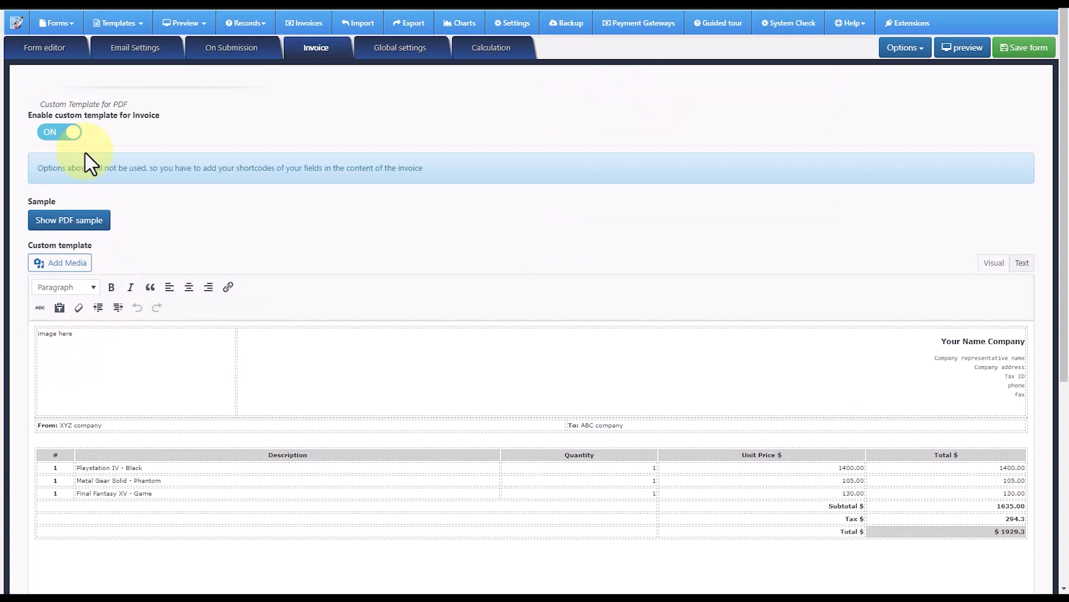
{"action": "left_click", "coordinate": [56, 137]}
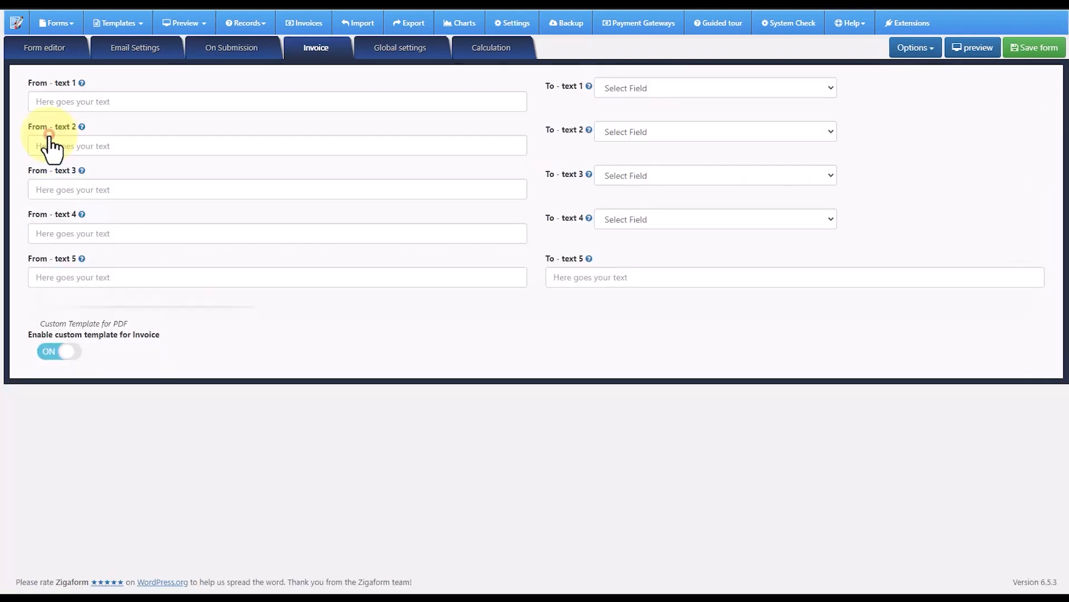
{"action": "left_click", "coordinate": [63, 354]}
- Examine the custom invoice template's company details, item table and totals
{"action": "scroll", "coordinate": [67, 365], "scroll_direction": "down", "scroll_amount": 6}
{"action": "scroll", "coordinate": [475, 296], "scroll_direction": "down", "scroll_amount": 1}
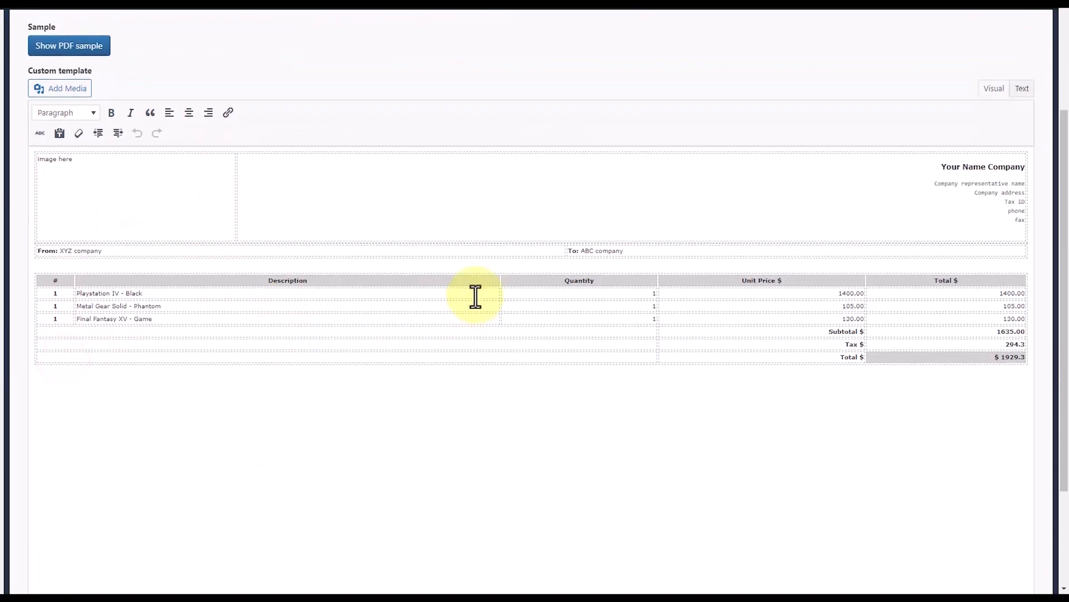
{"action": "scroll", "coordinate": [991, 351], "scroll_direction": "up", "scroll_amount": 2}
{"action": "left_click_drag", "start_coordinate": [937, 282], "coordinate": [1010, 284]}
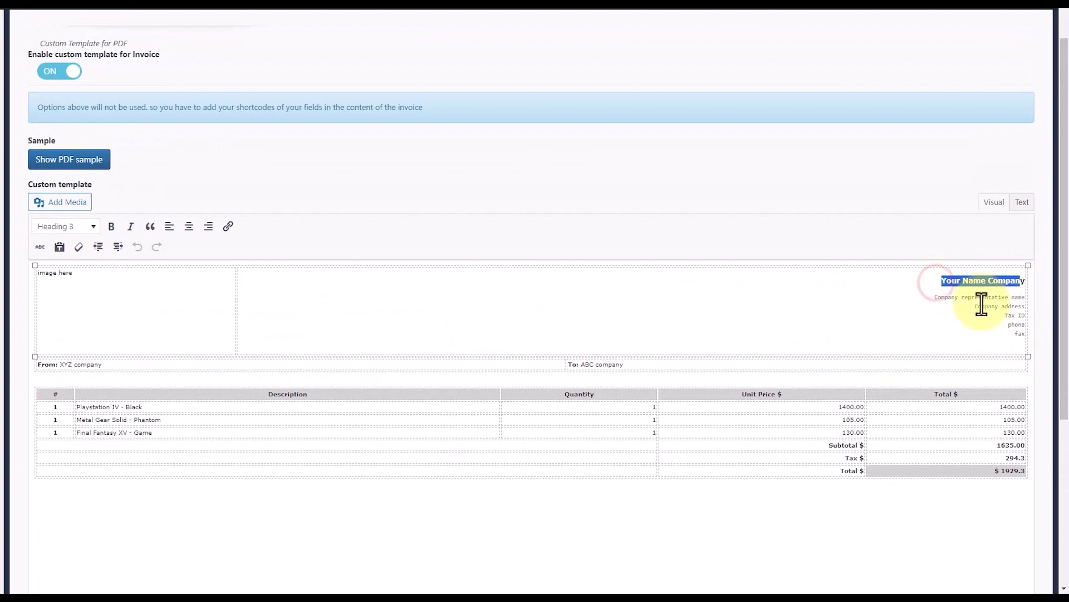
{"action": "left_click_drag", "start_coordinate": [947, 298], "coordinate": [1038, 311]}
{"action": "left_click", "coordinate": [1002, 322]}
{"action": "scroll", "coordinate": [975, 399], "scroll_direction": "down", "scroll_amount": 1}
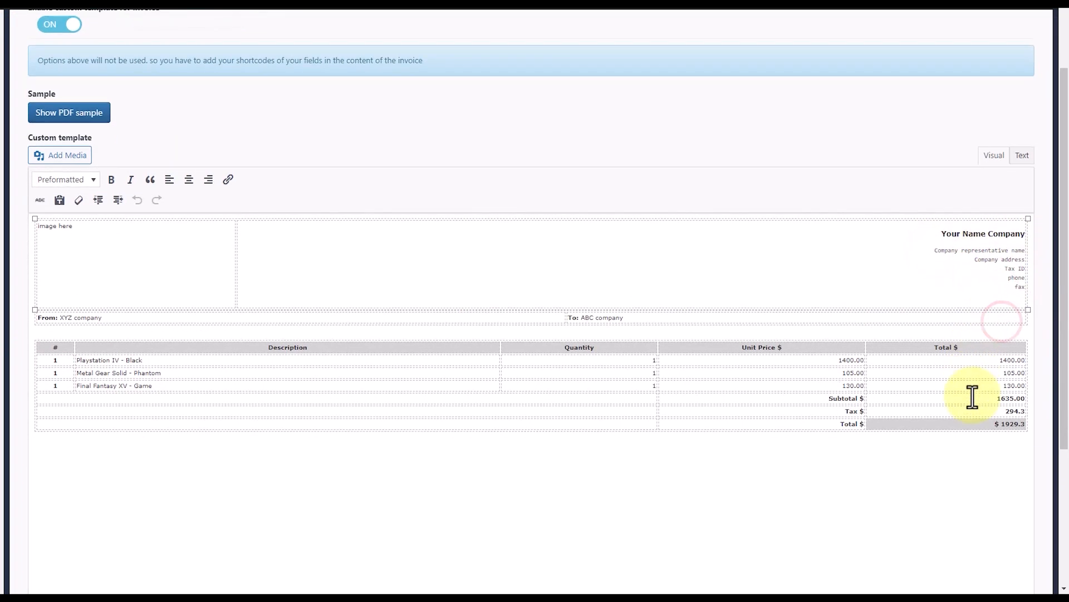
{"action": "scroll", "coordinate": [780, 387], "scroll_direction": "up", "scroll_amount": 2}
{"action": "scroll", "coordinate": [788, 393], "scroll_direction": "down", "scroll_amount": 1}
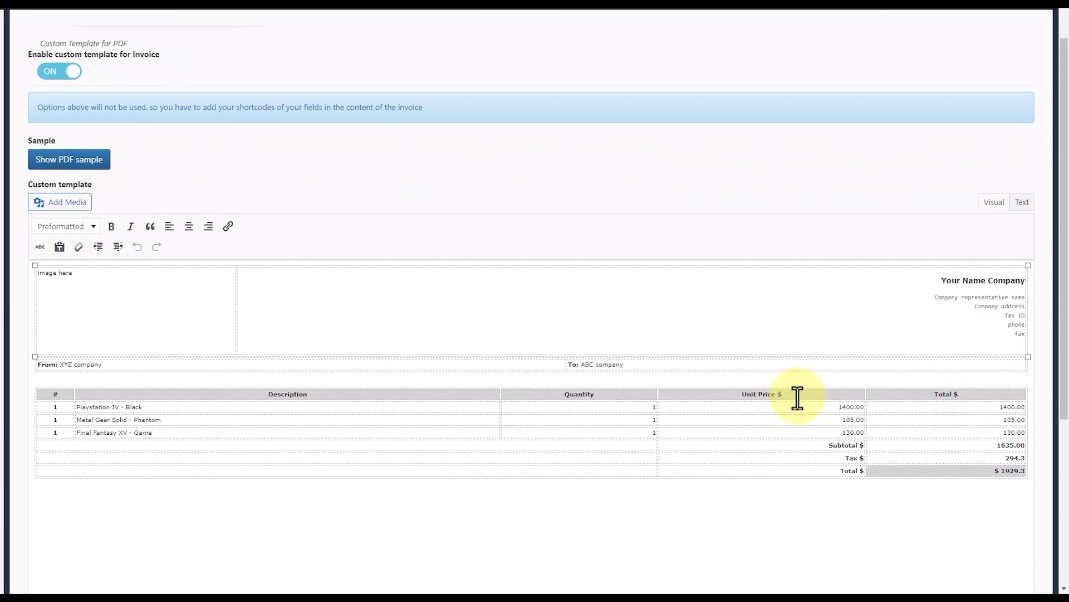
{"action": "scroll", "coordinate": [795, 397], "scroll_direction": "up", "scroll_amount": 2}
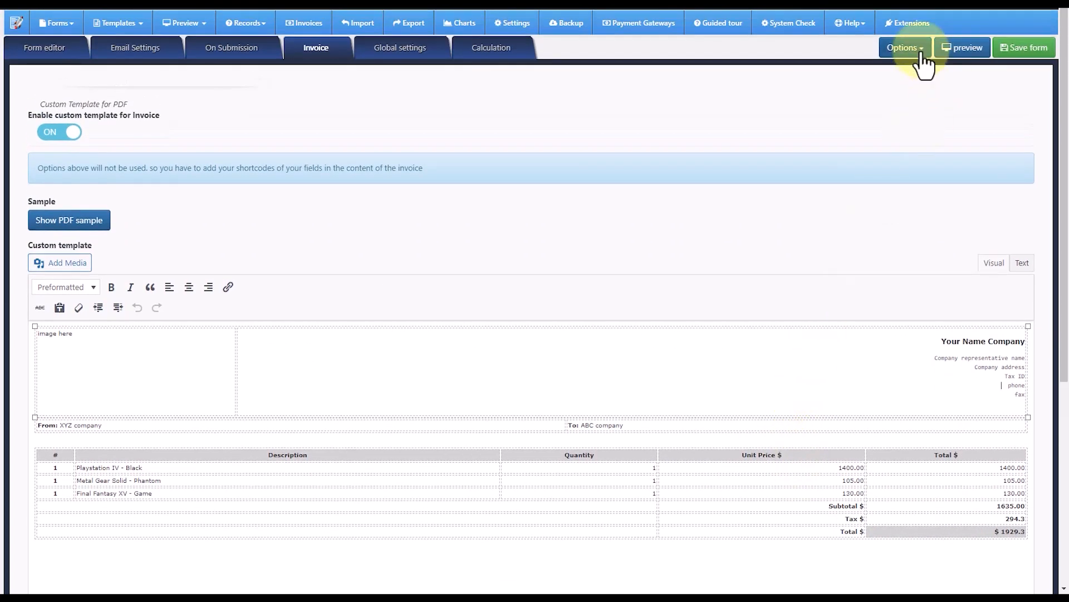
{"action": "scroll", "coordinate": [788, 470], "scroll_direction": "down", "scroll_amount": 1}
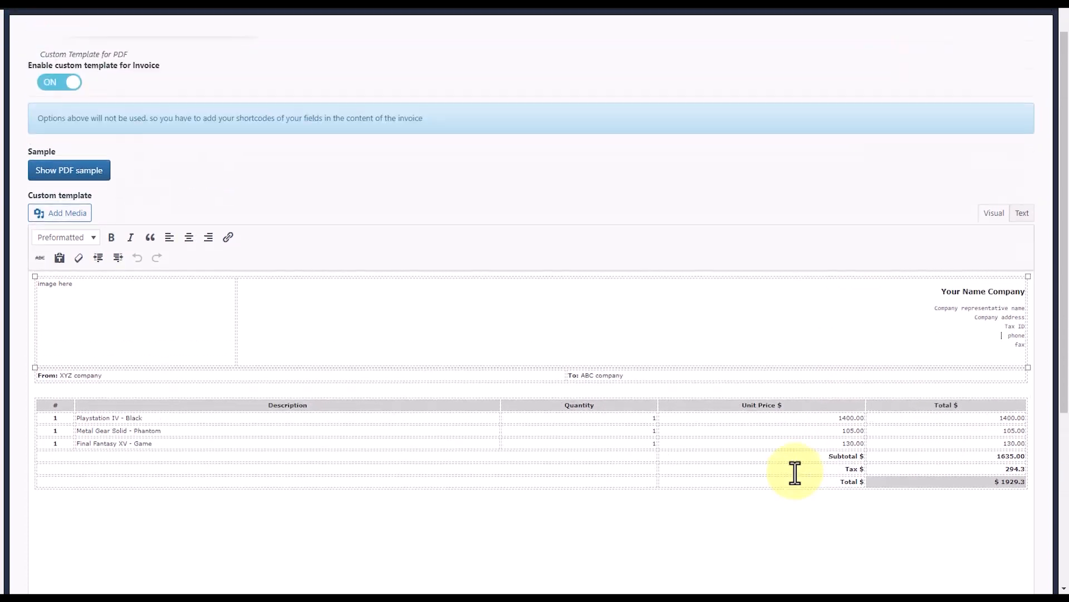
{"action": "scroll", "coordinate": [724, 446], "scroll_direction": "up", "scroll_amount": 2}
- Look through the main, Recaptcha v3, import and price global settings, trying out the autoscroll after loading form option
{"action": "left_click", "coordinate": [387, 49]}
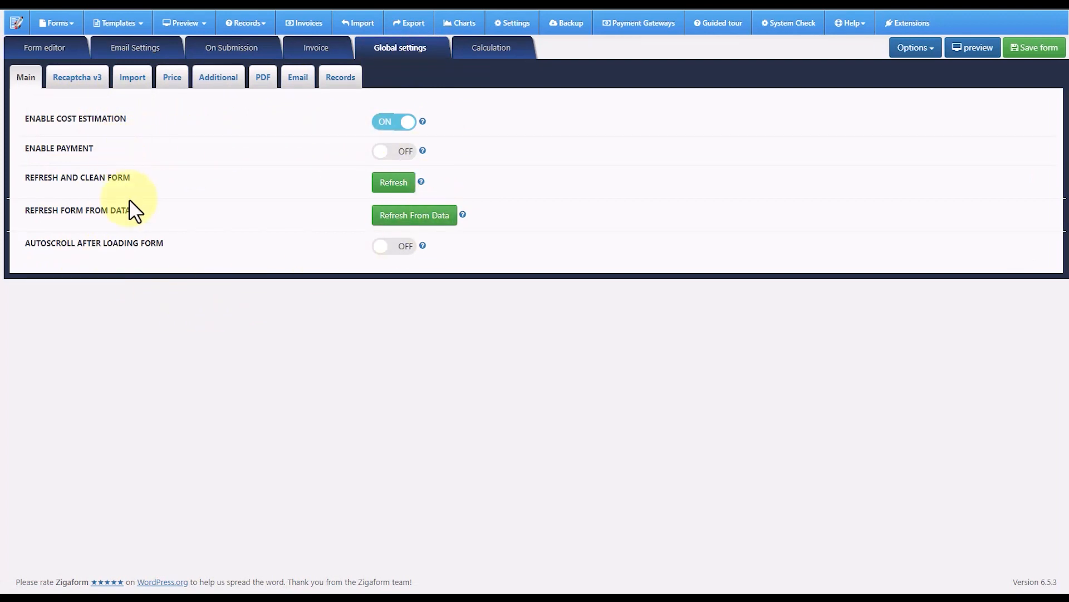
{"action": "left_click", "coordinate": [391, 252]}
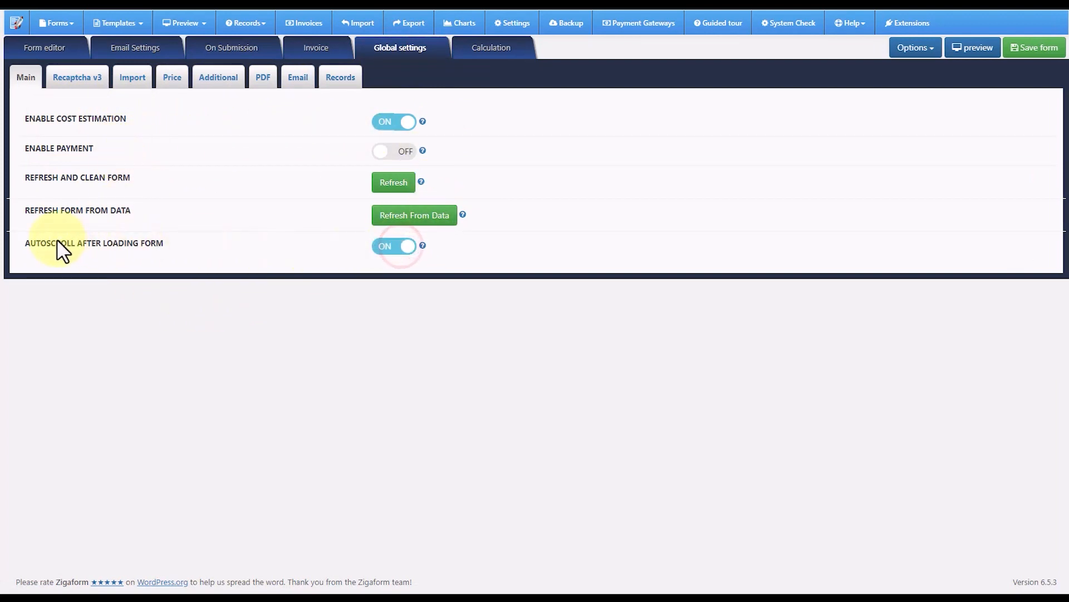
{"action": "left_click", "coordinate": [385, 249]}
{"action": "left_click", "coordinate": [77, 79]}
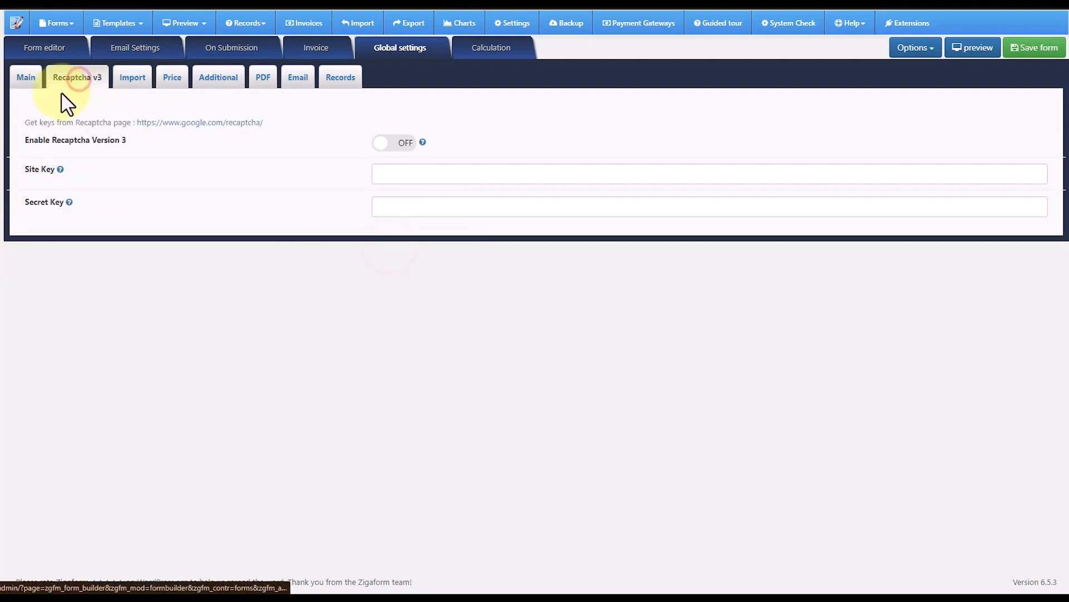
{"action": "left_click", "coordinate": [133, 81]}
{"action": "left_click", "coordinate": [171, 80]}
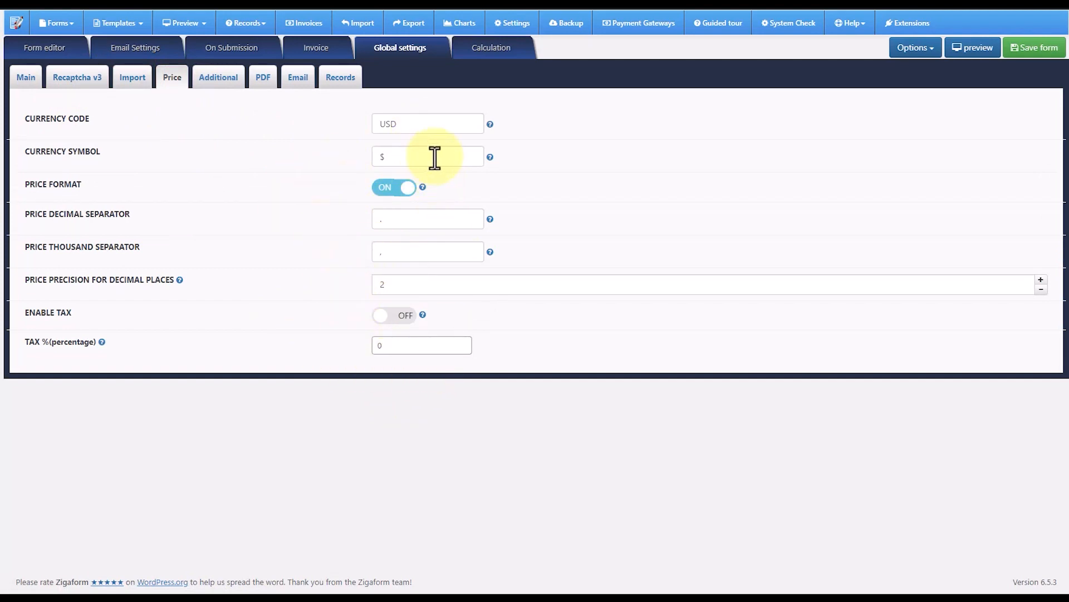
- Examine the currency code, currency symbol, decimal precision and tax price settings, trying out the enable tax option
{"action": "left_click_drag", "start_coordinate": [425, 123], "coordinate": [373, 125]}
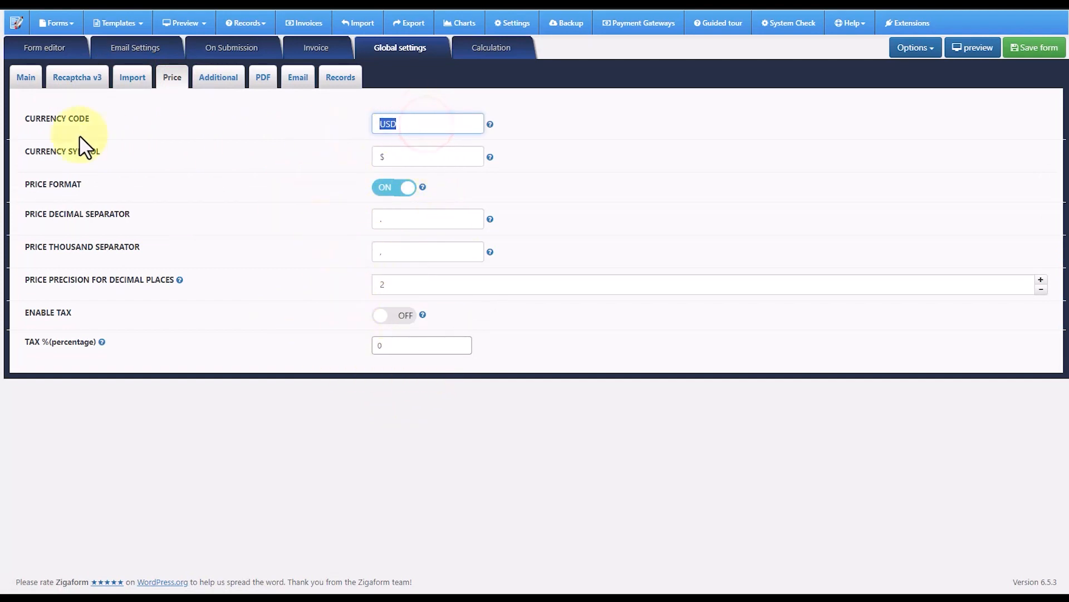
{"action": "double_click", "coordinate": [381, 156]}
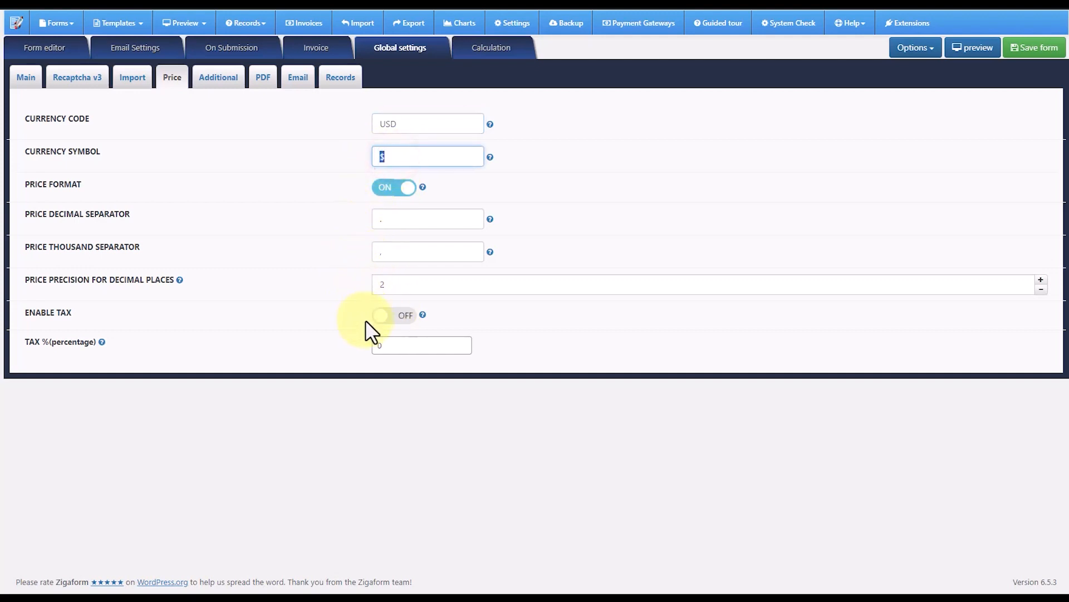
{"action": "left_click", "coordinate": [422, 280]}
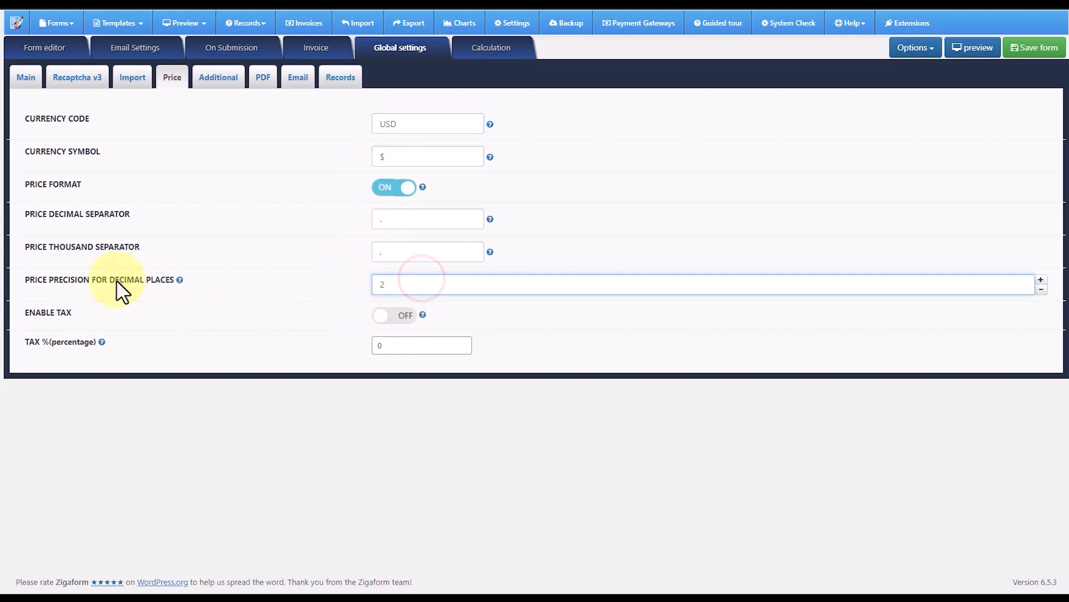
{"action": "left_click", "coordinate": [397, 318]}
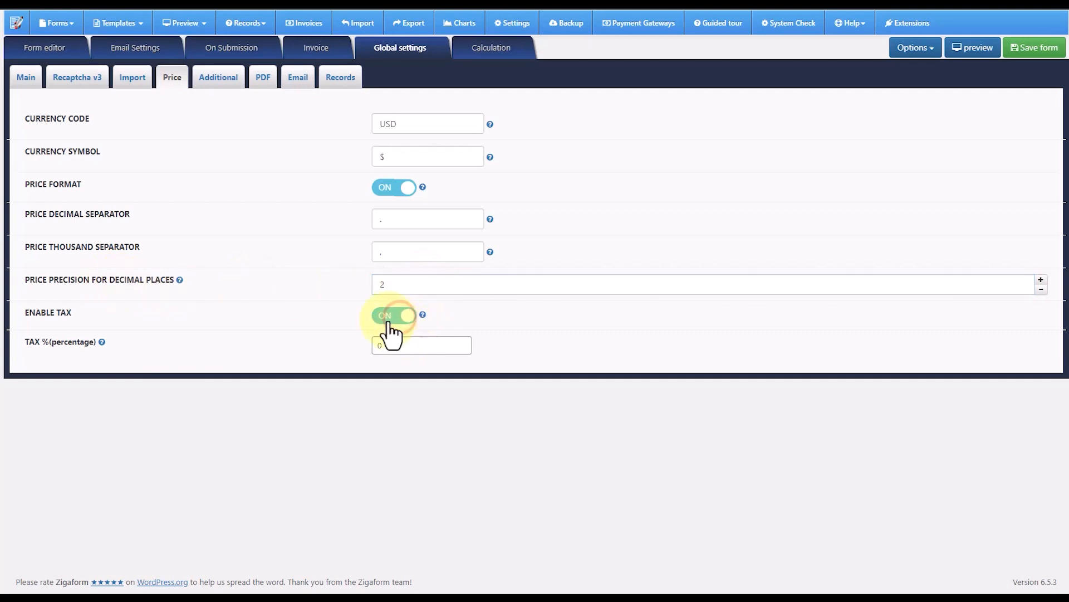
{"action": "left_click", "coordinate": [407, 345]}
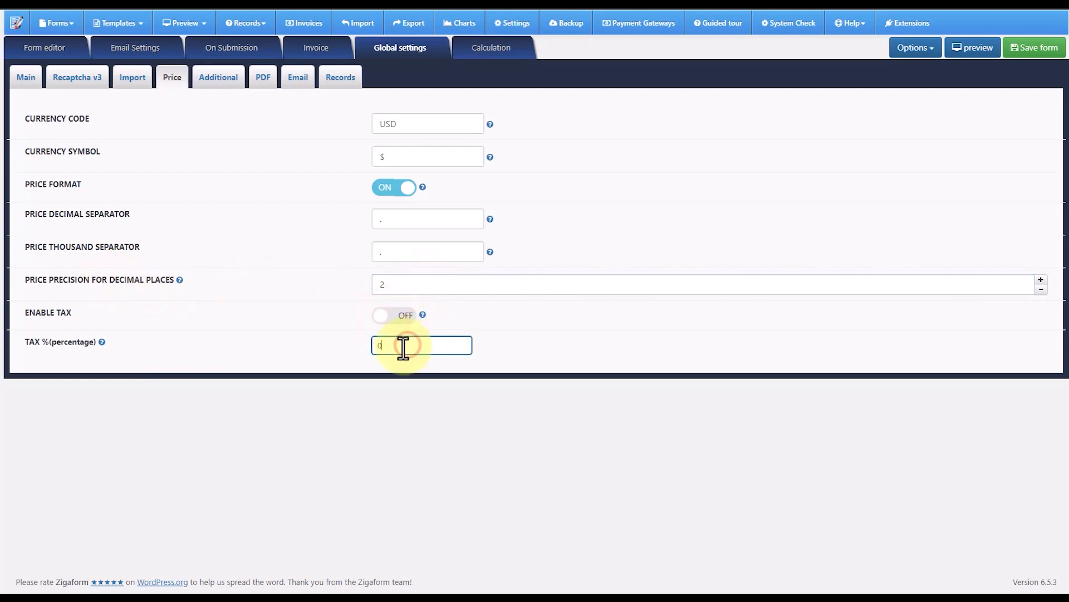
- Look through the additional code, PDF, email and records global settings, trying out the option controlling the mail notification's whole HTML content
{"action": "left_click", "coordinate": [209, 82]}
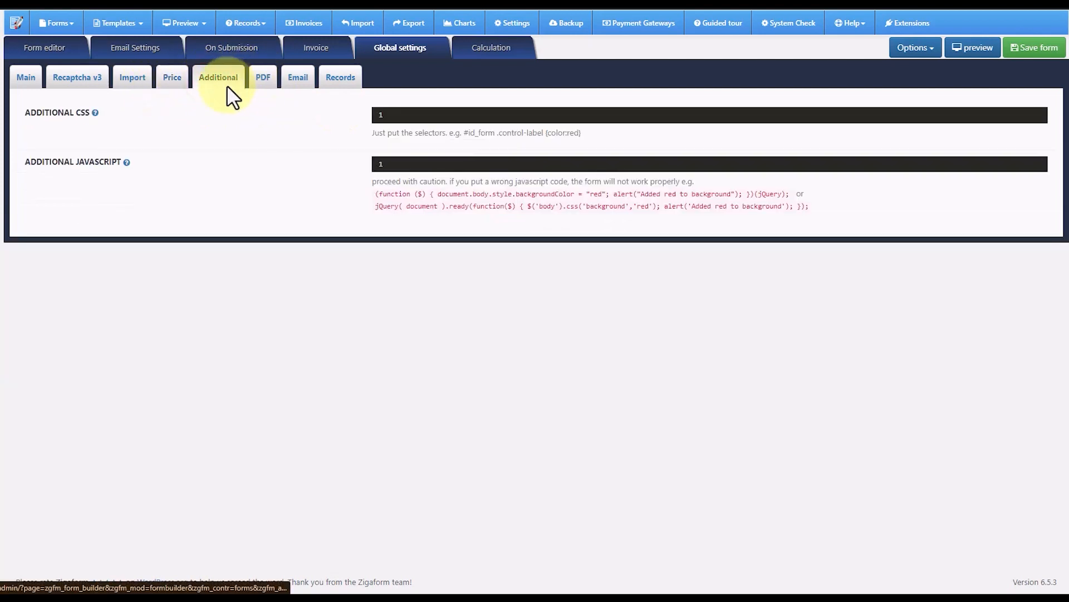
{"action": "left_click", "coordinate": [258, 82]}
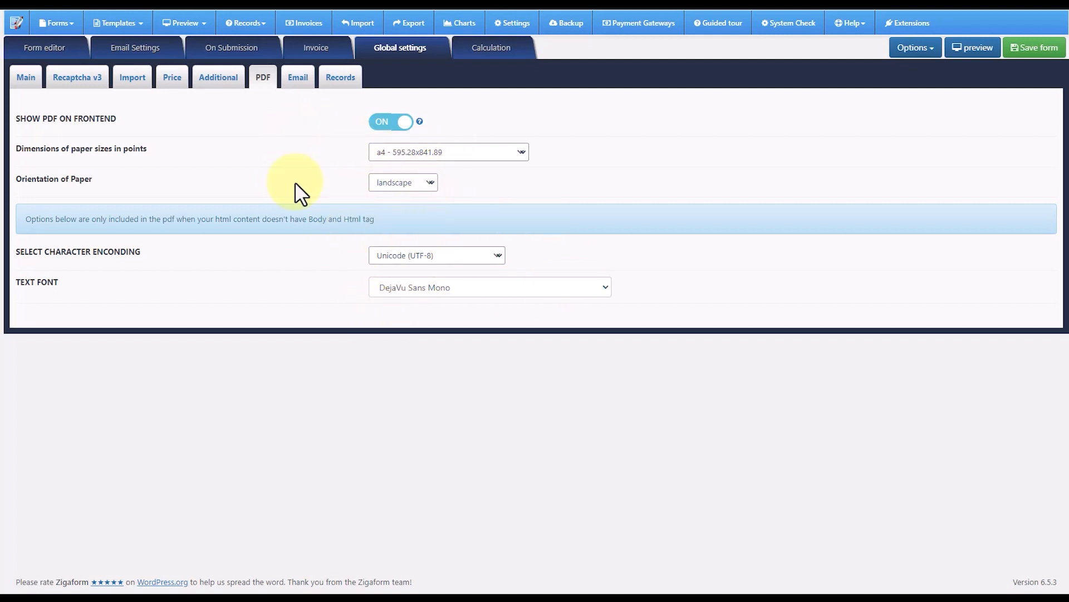
{"action": "left_click", "coordinate": [293, 81]}
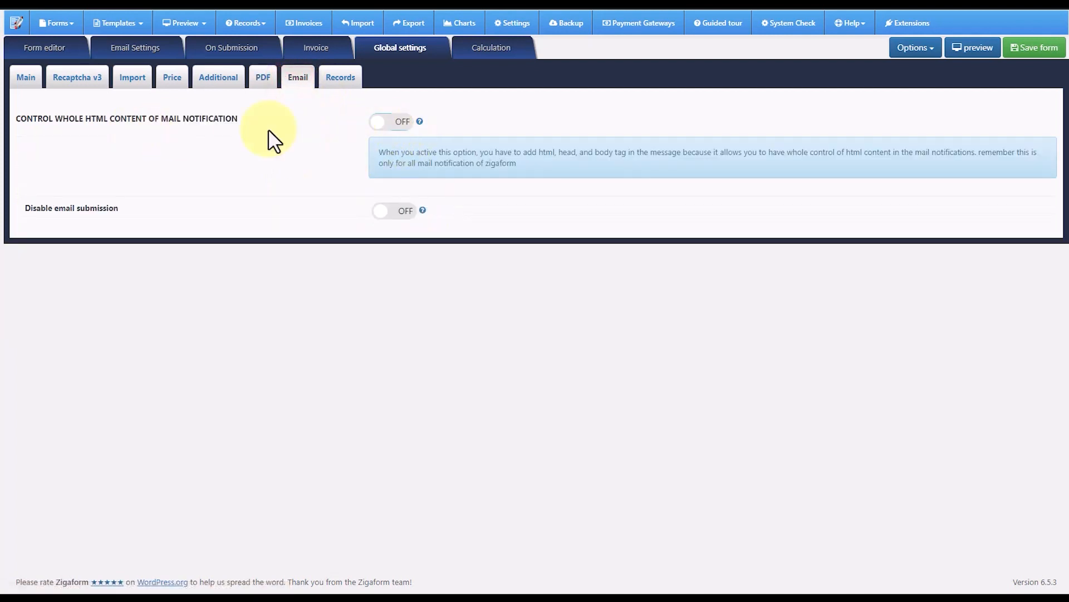
{"action": "left_click", "coordinate": [389, 120]}
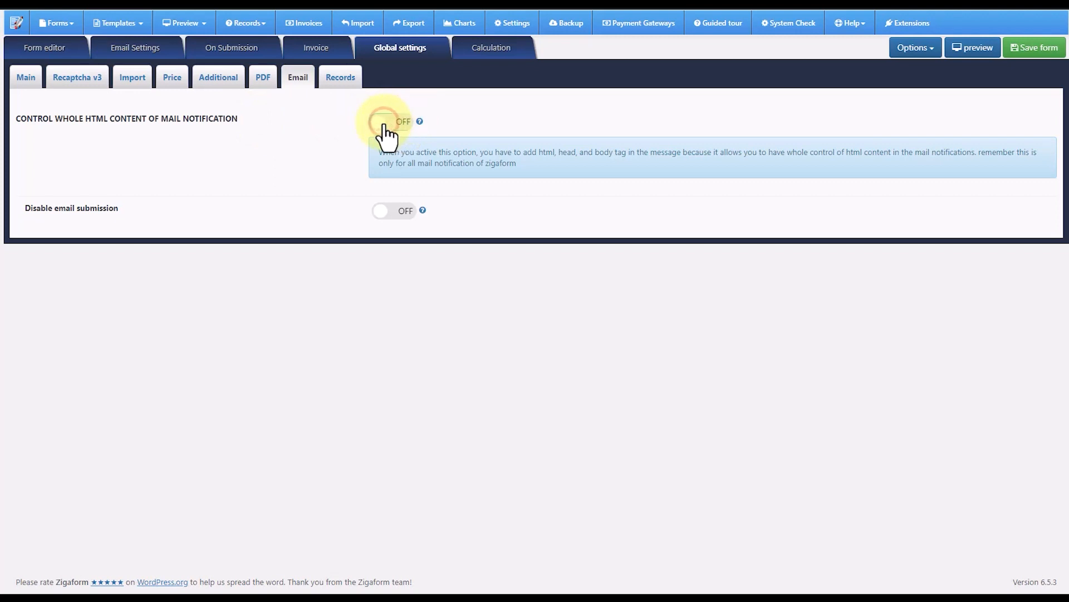
{"action": "left_click", "coordinate": [339, 81]}
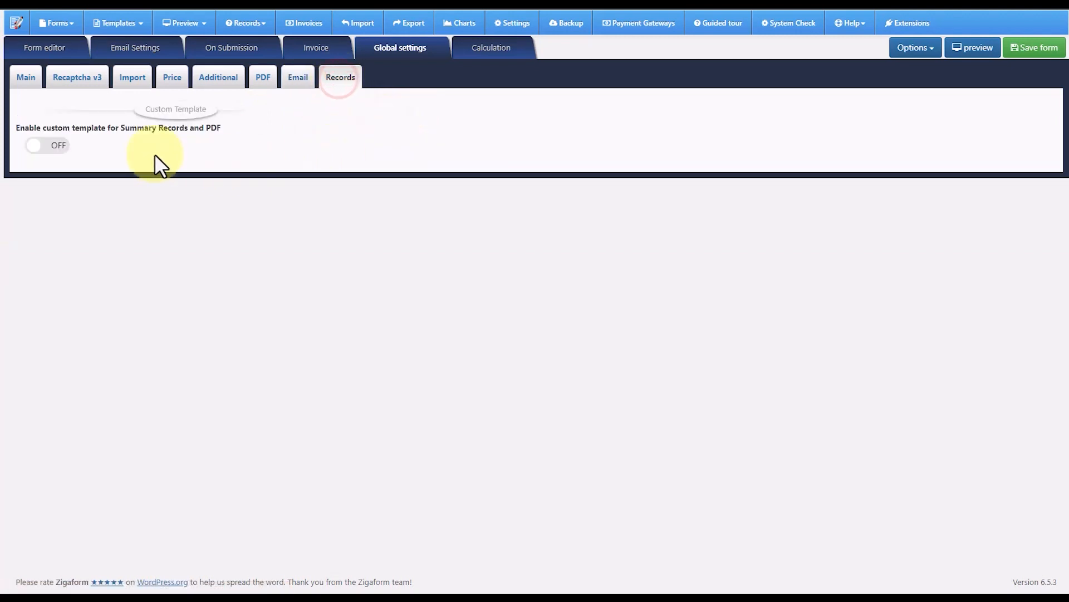
- Enable the custom template for summary records and PDF, and examine its record summary variable before returning to the main global settings
{"action": "left_click", "coordinate": [48, 147]}
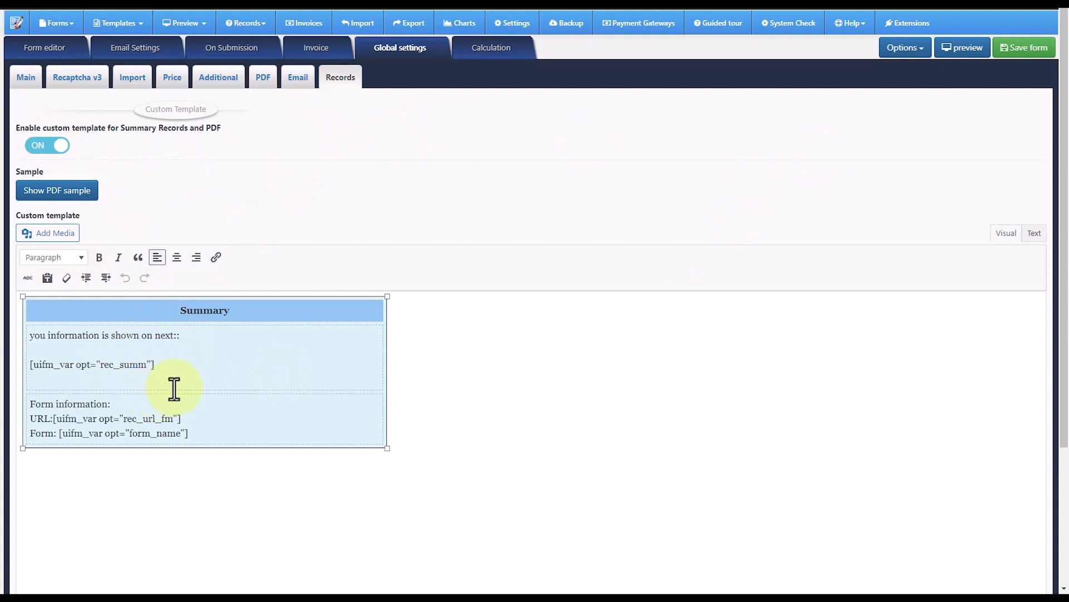
{"action": "left_click_drag", "start_coordinate": [157, 365], "coordinate": [29, 363]}
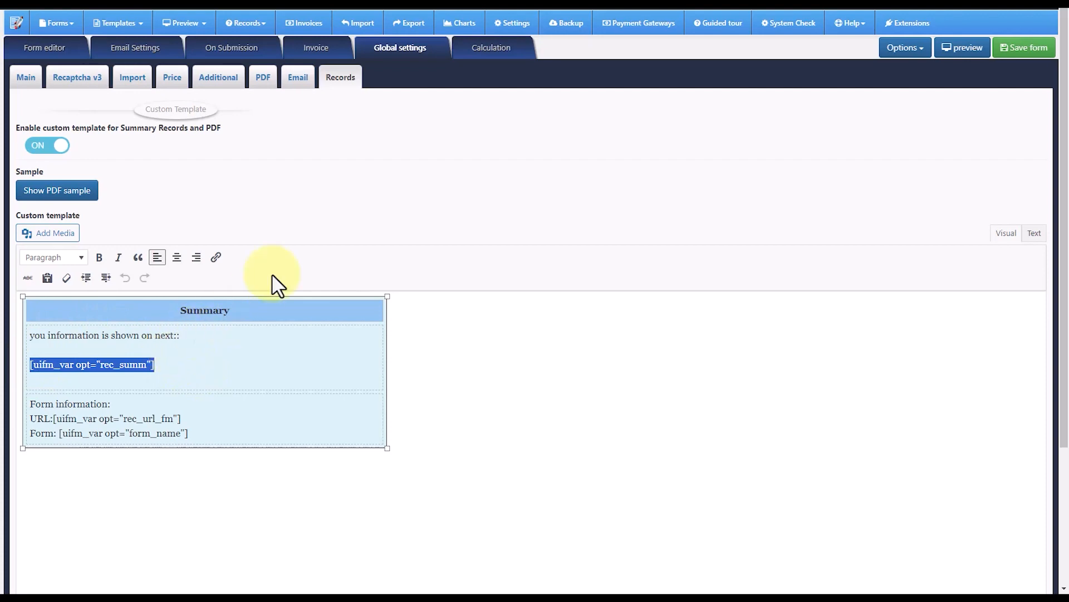
{"action": "left_click", "coordinate": [25, 79]}
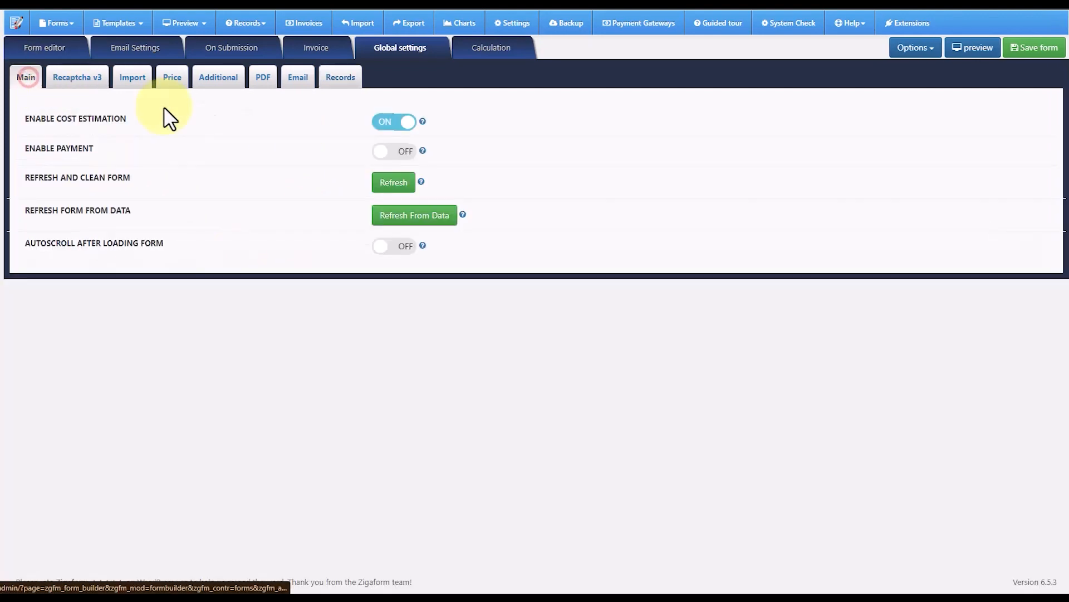
- Copy the Total Amount price variable code from the form's summary box settings in the form editor
{"action": "left_click", "coordinate": [58, 55]}
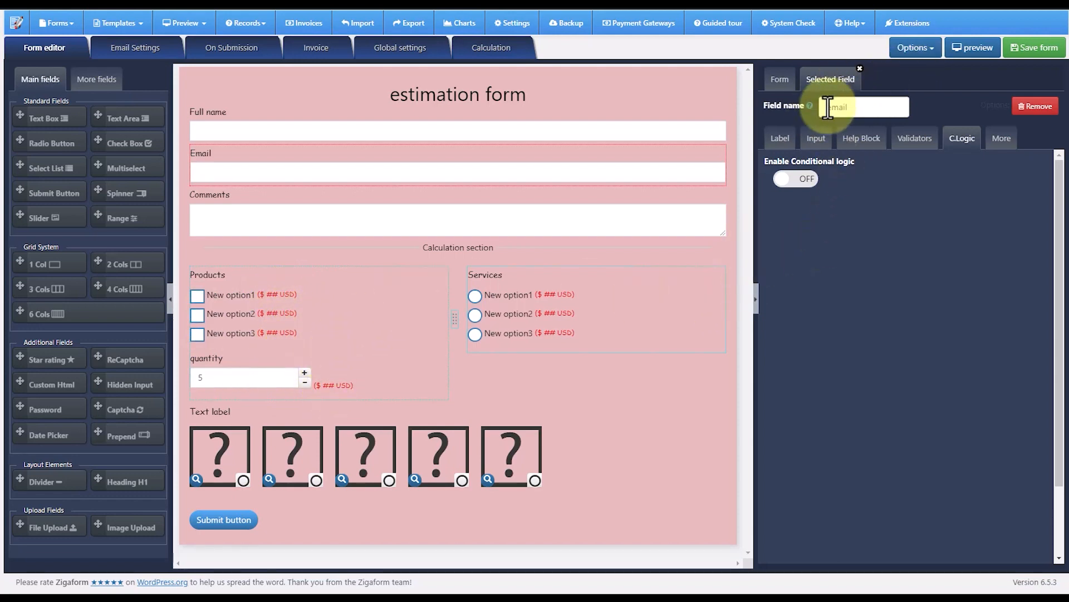
{"action": "left_click", "coordinate": [780, 79]}
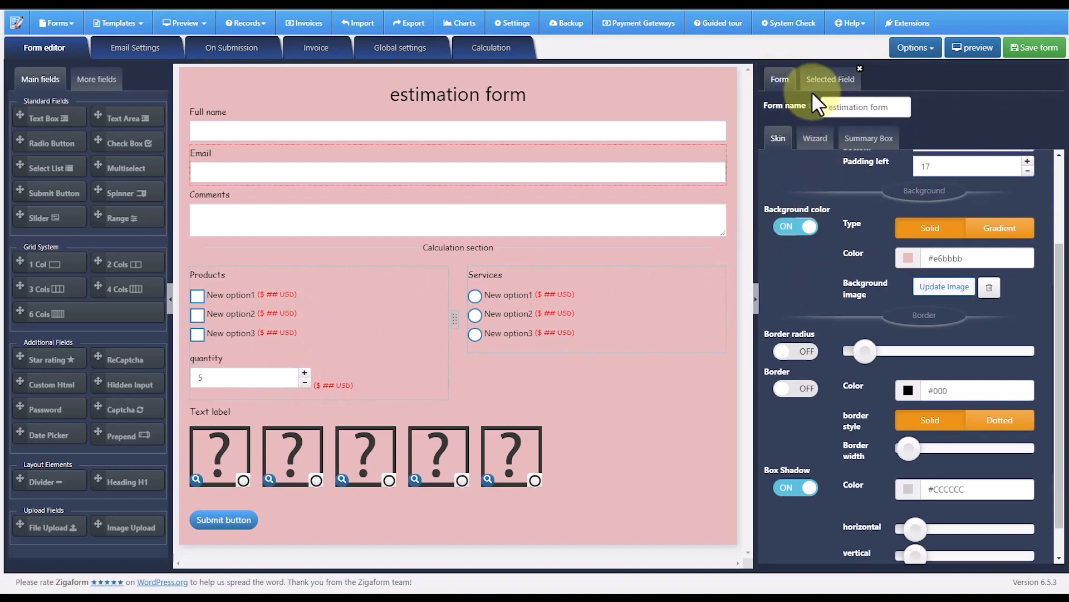
{"action": "left_click", "coordinate": [862, 139]}
{"action": "scroll", "coordinate": [852, 390], "scroll_direction": "down", "scroll_amount": 2}
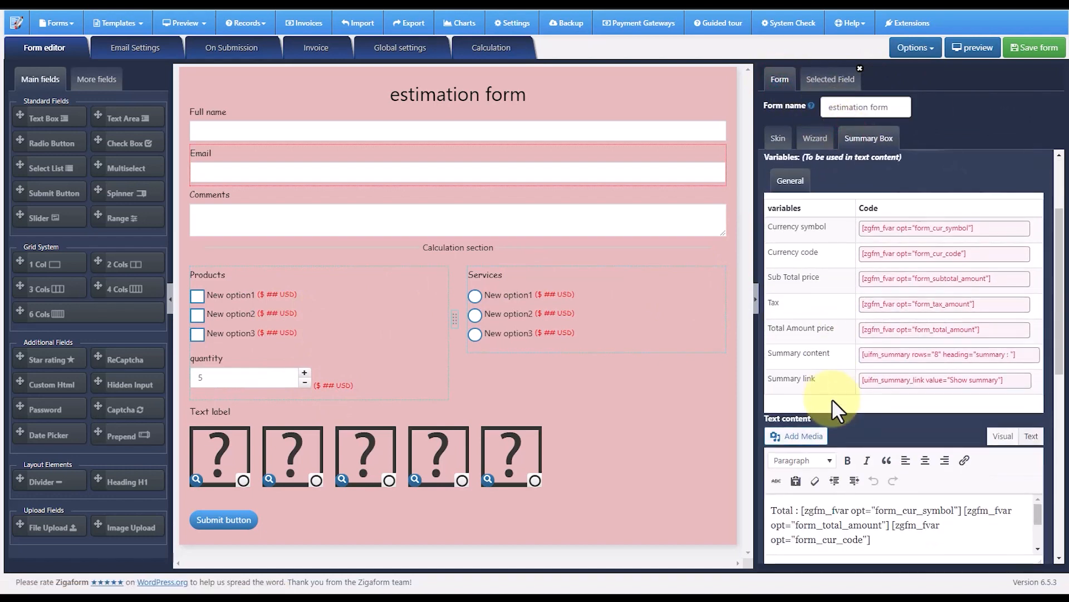
{"action": "scroll", "coordinate": [836, 398], "scroll_direction": "up", "scroll_amount": 1}
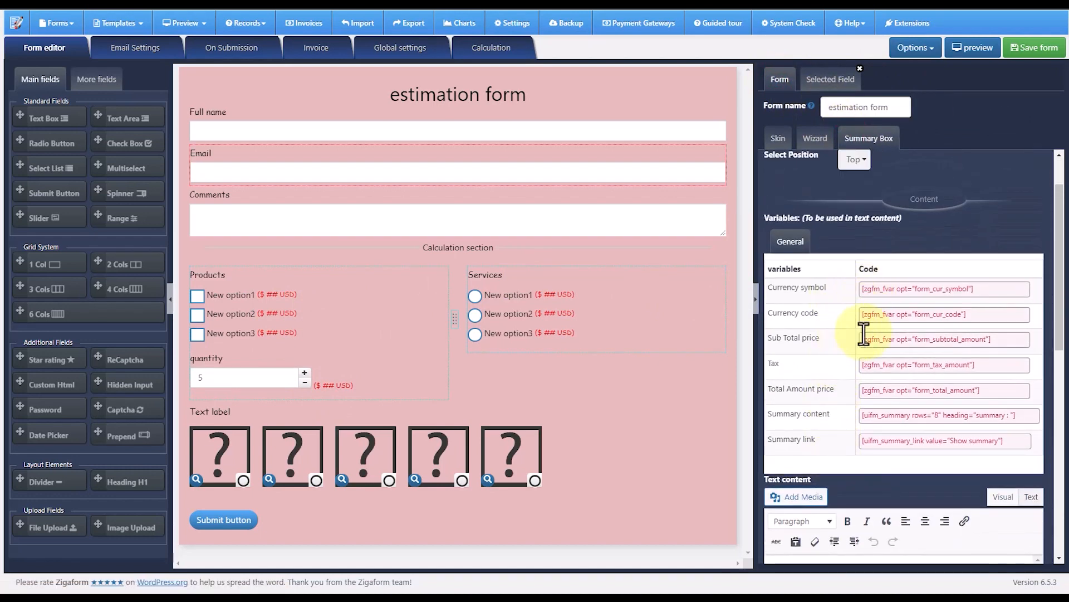
{"action": "left_click", "coordinate": [880, 390]}
{"action": "key", "text": "ctrl+c"}
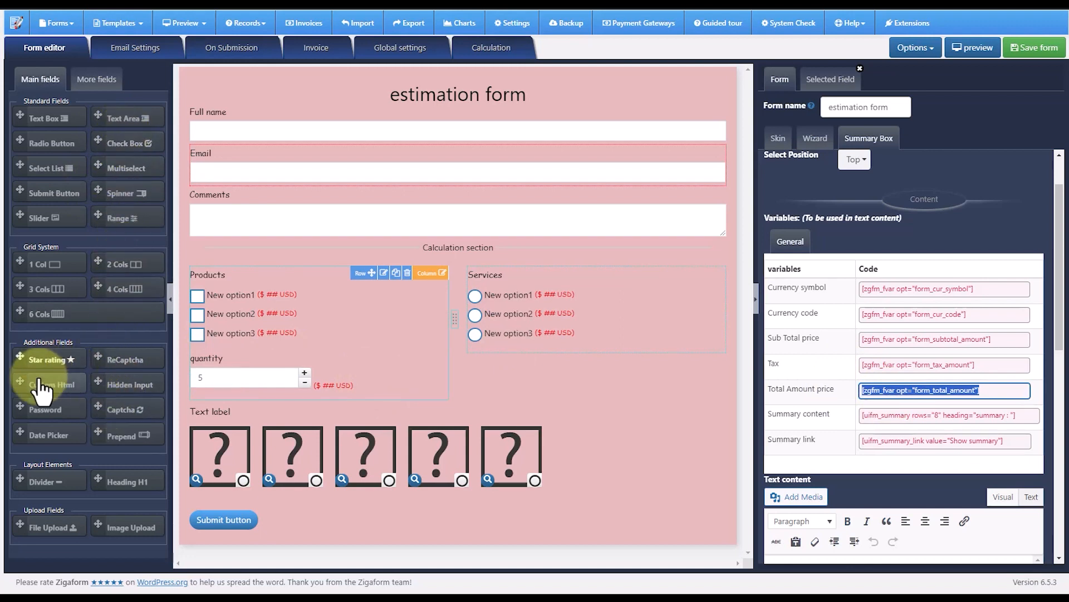
- Add a Custom Html field between the image options and the submit button, and hide its label block
{"action": "left_click_drag", "start_coordinate": [34, 382], "coordinate": [295, 487]}
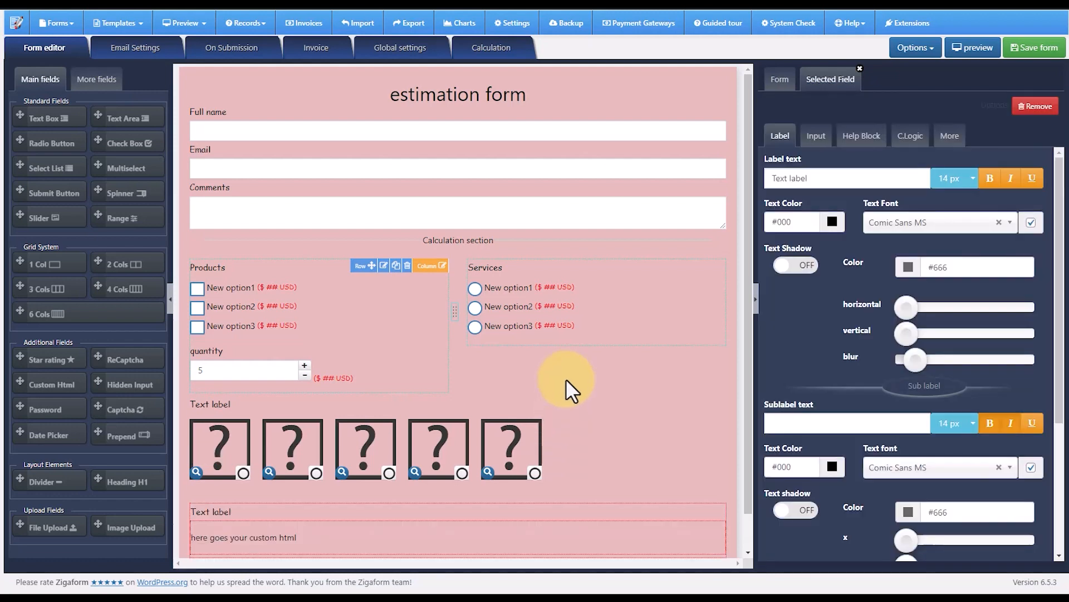
{"action": "scroll", "coordinate": [676, 390], "scroll_direction": "down", "scroll_amount": 2}
{"action": "scroll", "coordinate": [884, 179], "scroll_direction": "down", "scroll_amount": 1}
{"action": "scroll", "coordinate": [828, 432], "scroll_direction": "down", "scroll_amount": 3}
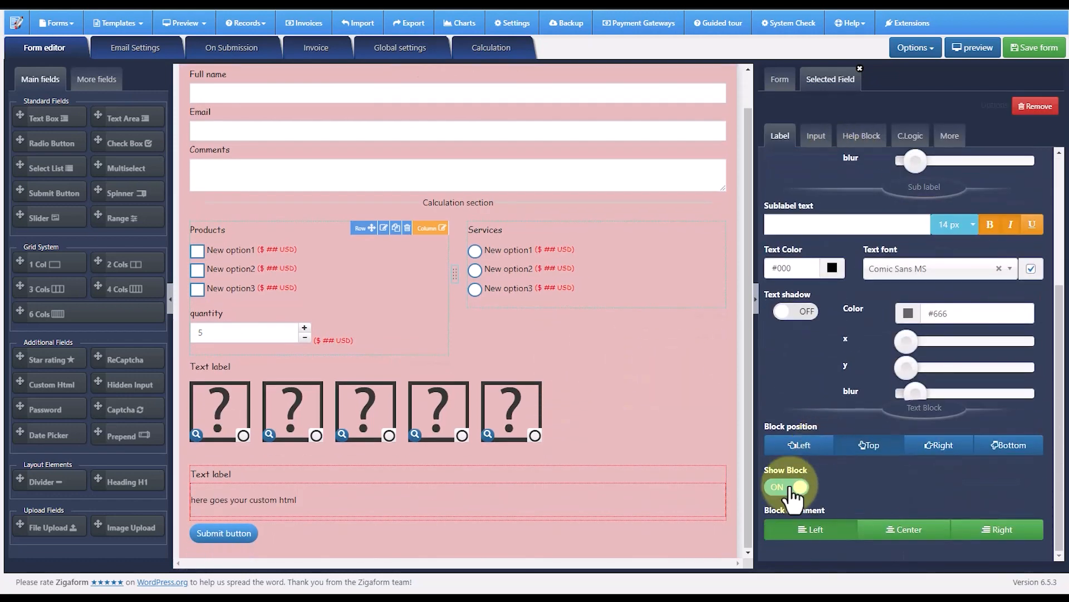
{"action": "scroll", "coordinate": [730, 482], "scroll_direction": "up", "scroll_amount": 1}
- Replace the custom HTML content with "Total Cost:" followed by the copied [zgfm_fvar opt="form_total_amount"] variable
{"action": "left_click", "coordinate": [815, 140]}
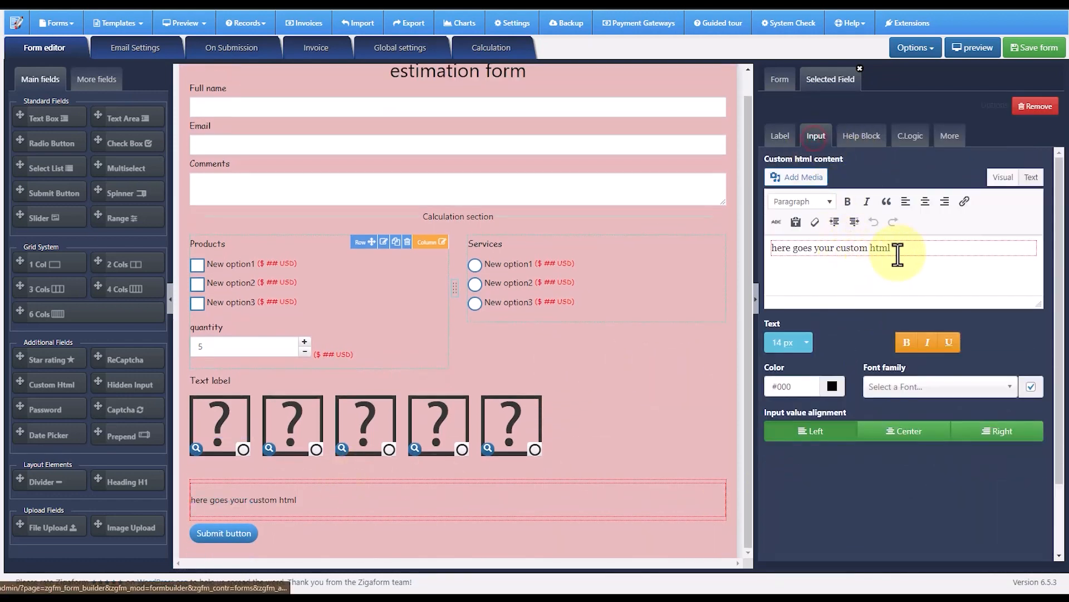
{"action": "left_click_drag", "start_coordinate": [906, 248], "coordinate": [775, 249]}
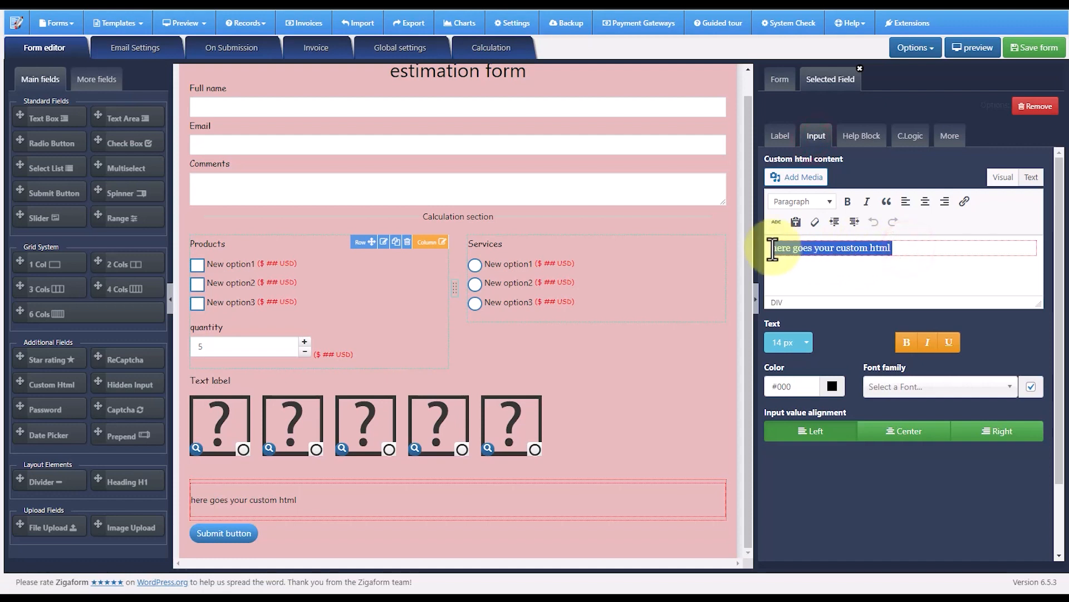
{"action": "type", "text": "Total Cost"}
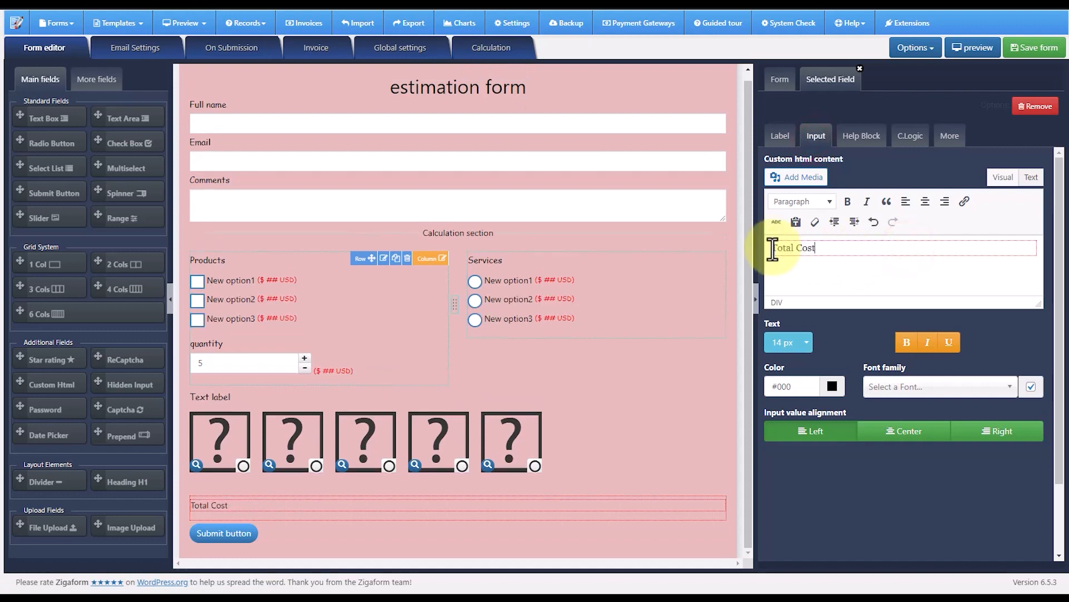
{"action": "type", "text": ":"}
{"action": "key", "text": "ctrl+v"}
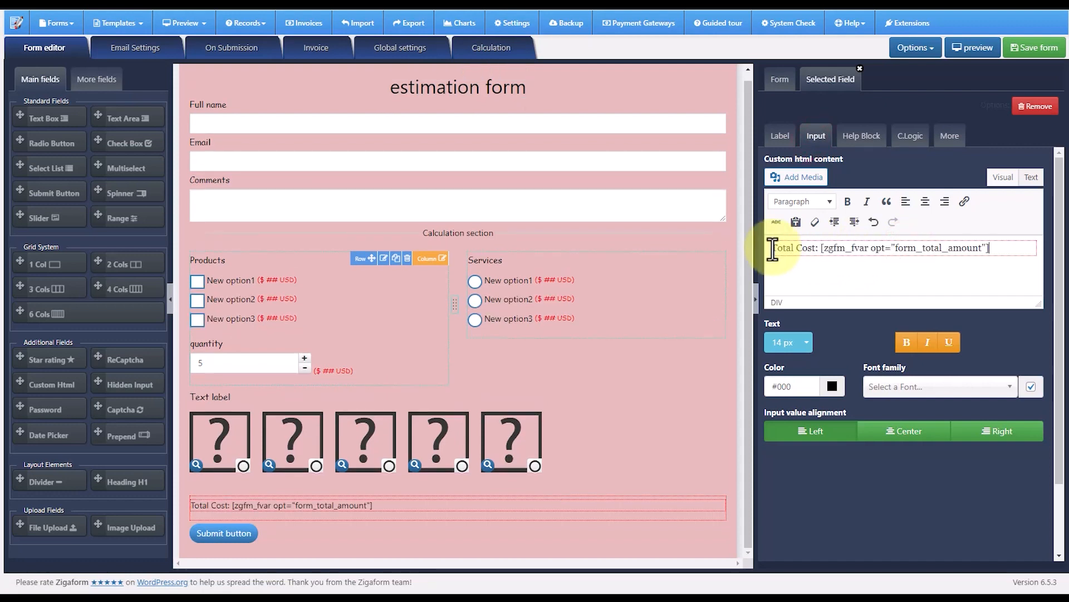
- Remove the dotted red border style from the div in the custom field's HTML source
{"action": "left_click", "coordinate": [1027, 179]}
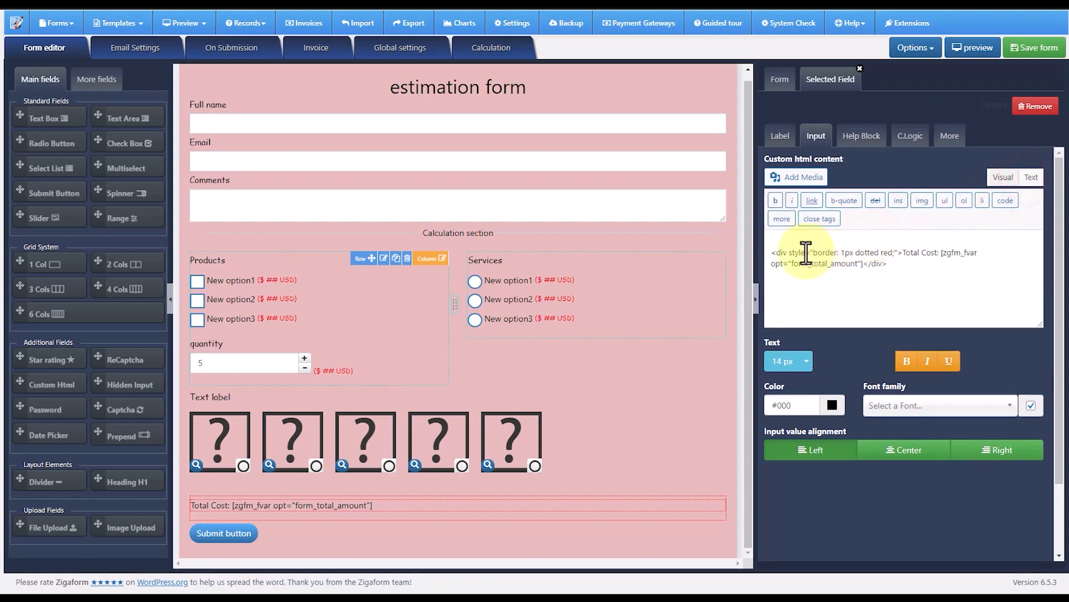
{"action": "left_click_drag", "start_coordinate": [789, 251], "coordinate": [901, 252]}
{"action": "key", "text": "BackSpace"}
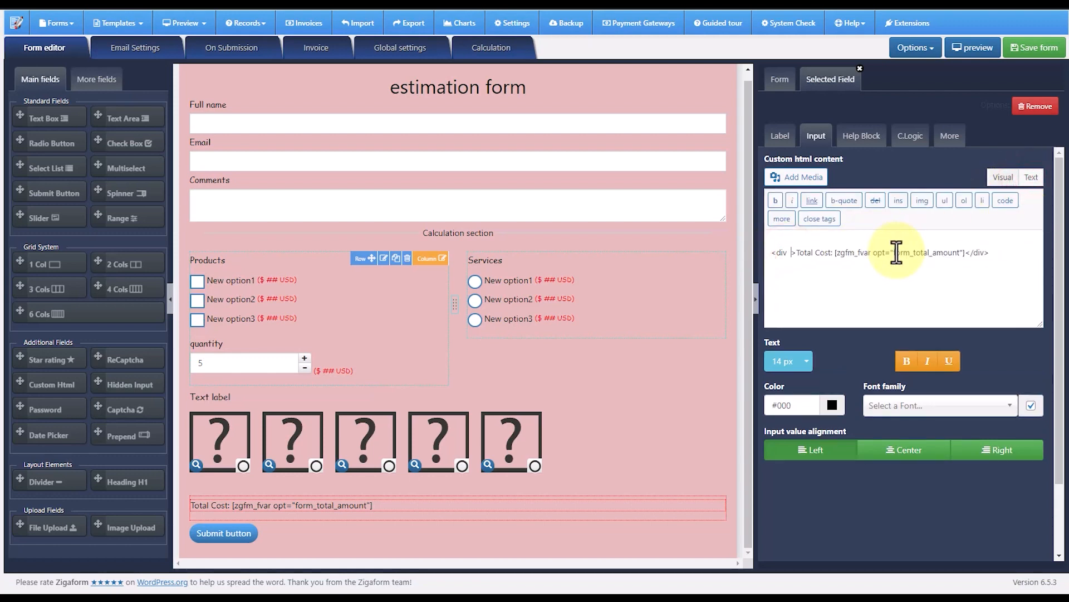
{"action": "left_click", "coordinate": [1003, 177]}
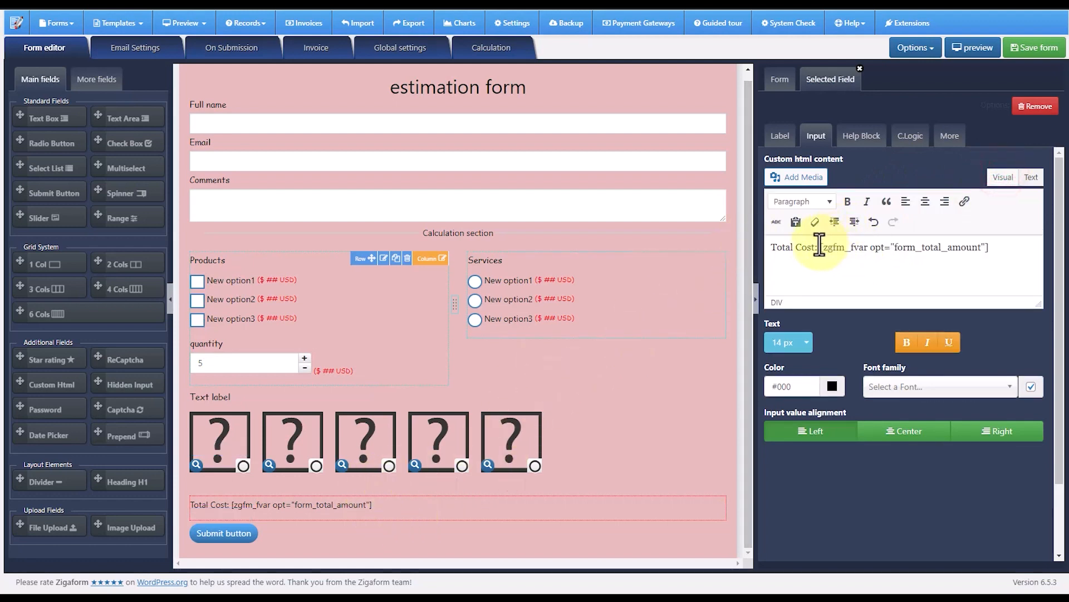
- Make the "Total Cost:" text bold in the custom HTML content
{"action": "left_click_drag", "start_coordinate": [819, 247], "coordinate": [769, 247]}
{"action": "left_click", "coordinate": [848, 201]}
{"action": "left_click", "coordinate": [846, 271]}
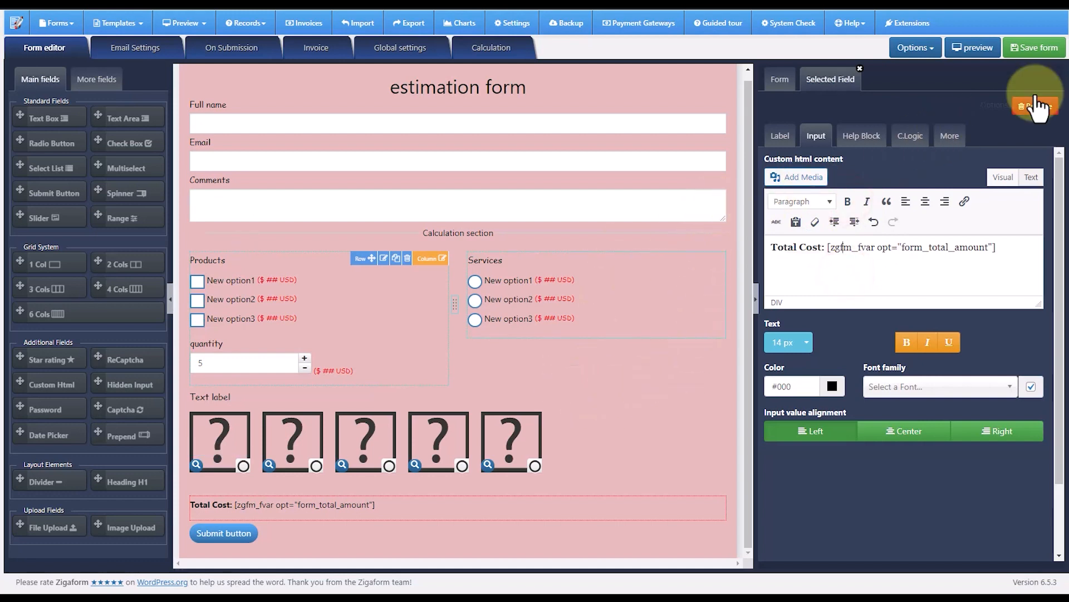
- Save the form, select its main WordPress shortcode, and close the shortcode dialog
{"action": "left_click", "coordinate": [1036, 48]}
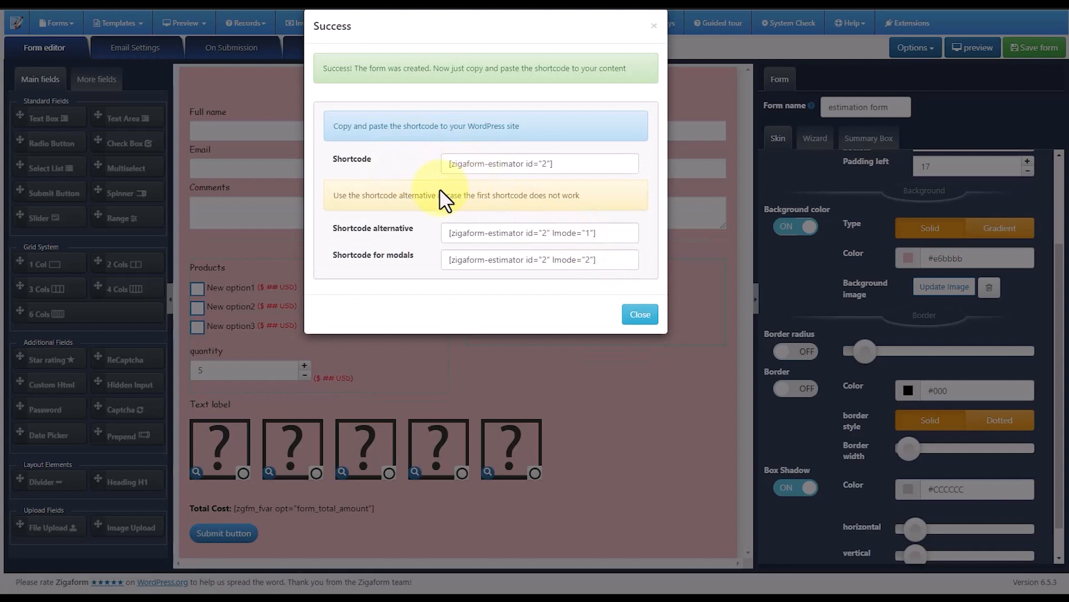
{"action": "left_click", "coordinate": [475, 164]}
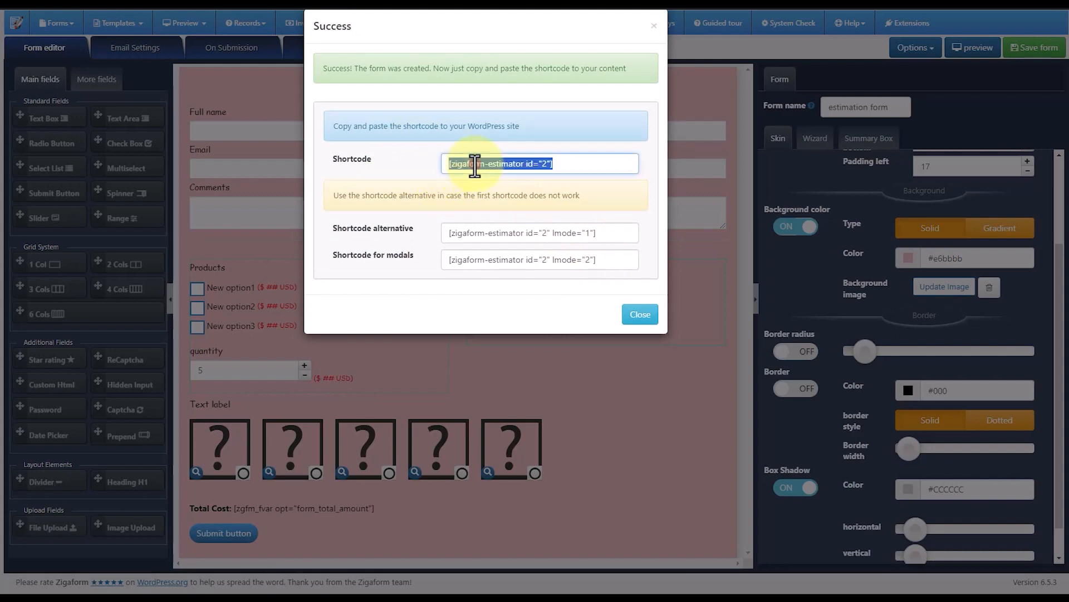
{"action": "left_click", "coordinate": [492, 161]}
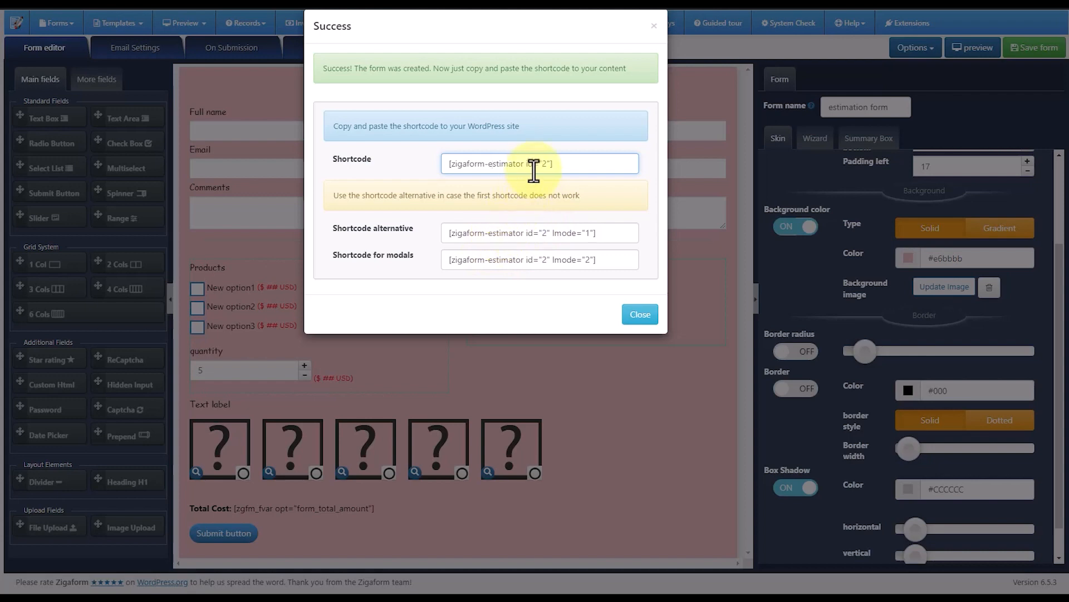
{"action": "left_click_drag", "start_coordinate": [557, 164], "coordinate": [446, 162]}
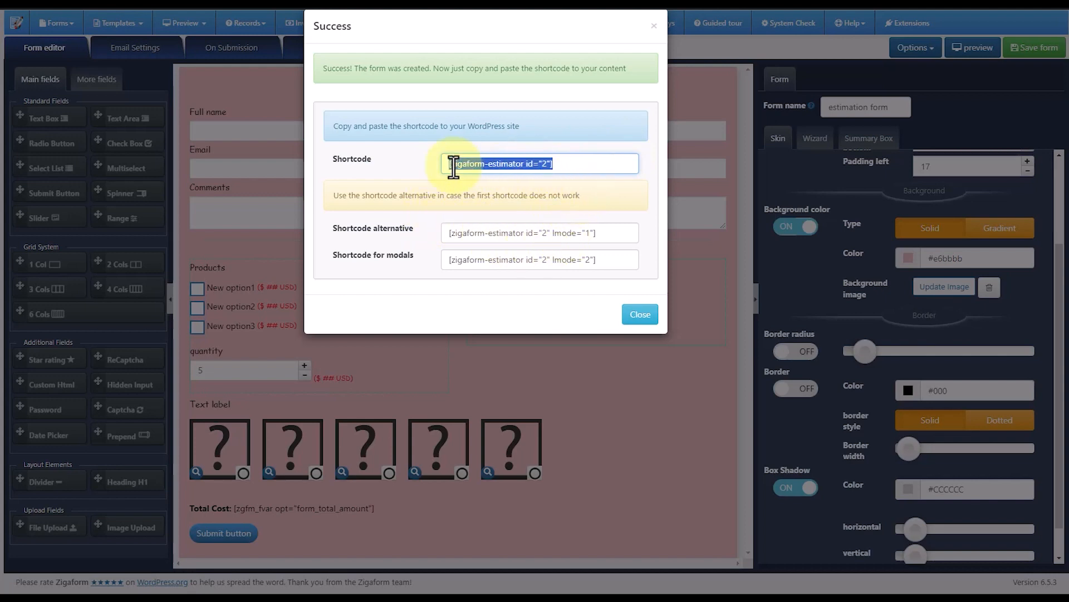
{"action": "left_click", "coordinate": [638, 316]}
- Open the form's desktop preview, fill in a test full name and email, and enter "asdf" as the comments
{"action": "left_click", "coordinate": [970, 50]}
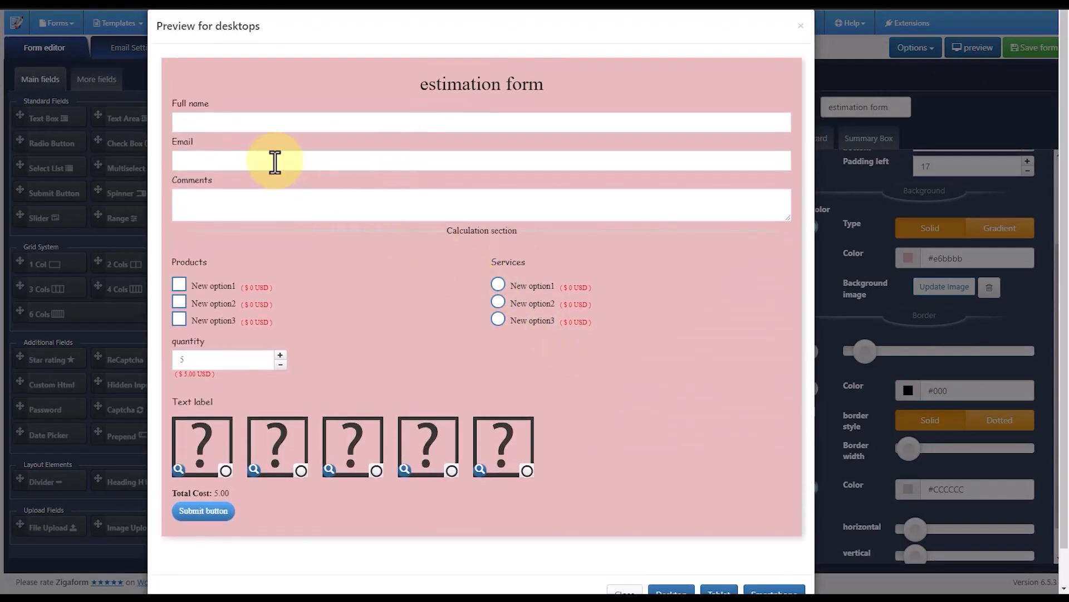
{"action": "left_click", "coordinate": [216, 121]}
{"action": "type", "text": "asdf"}
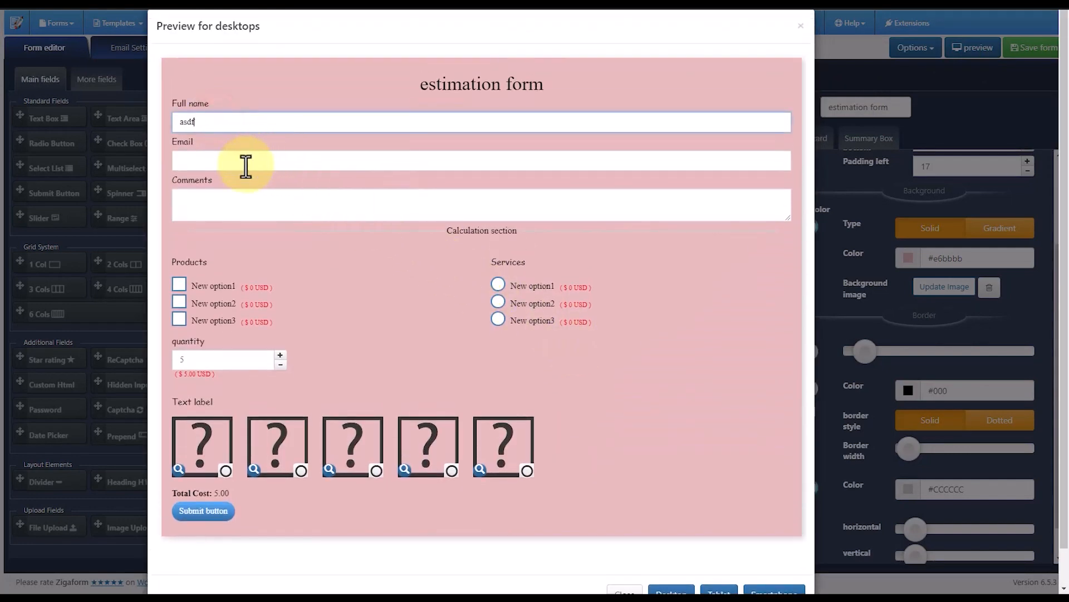
{"action": "left_click", "coordinate": [245, 162]}
{"action": "type", "text": "asdf@asdf.com"}
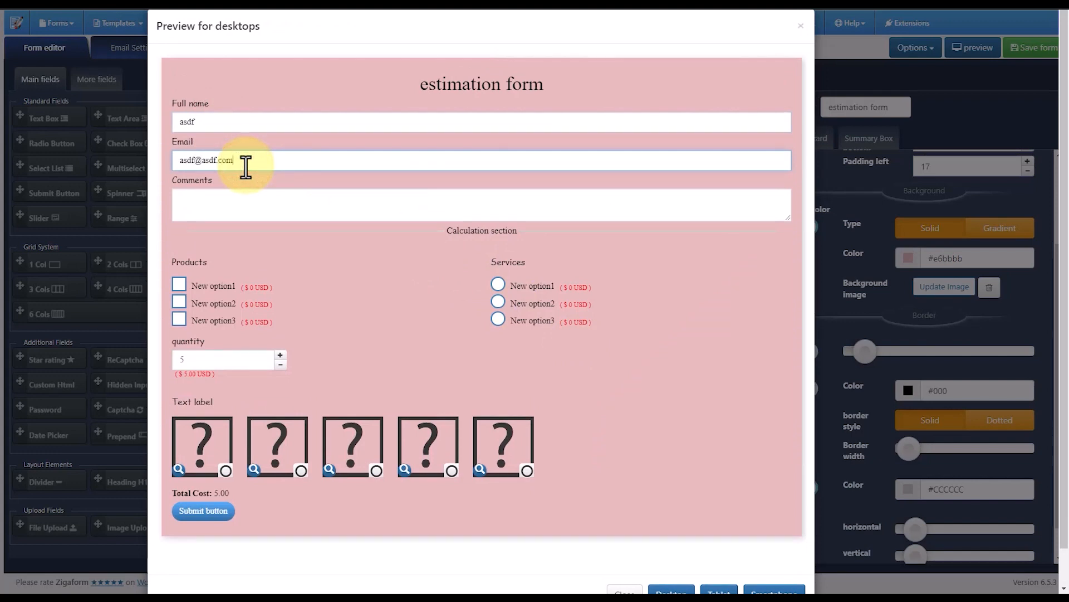
{"action": "left_click", "coordinate": [282, 196]}
{"action": "type", "text": "asdf"}
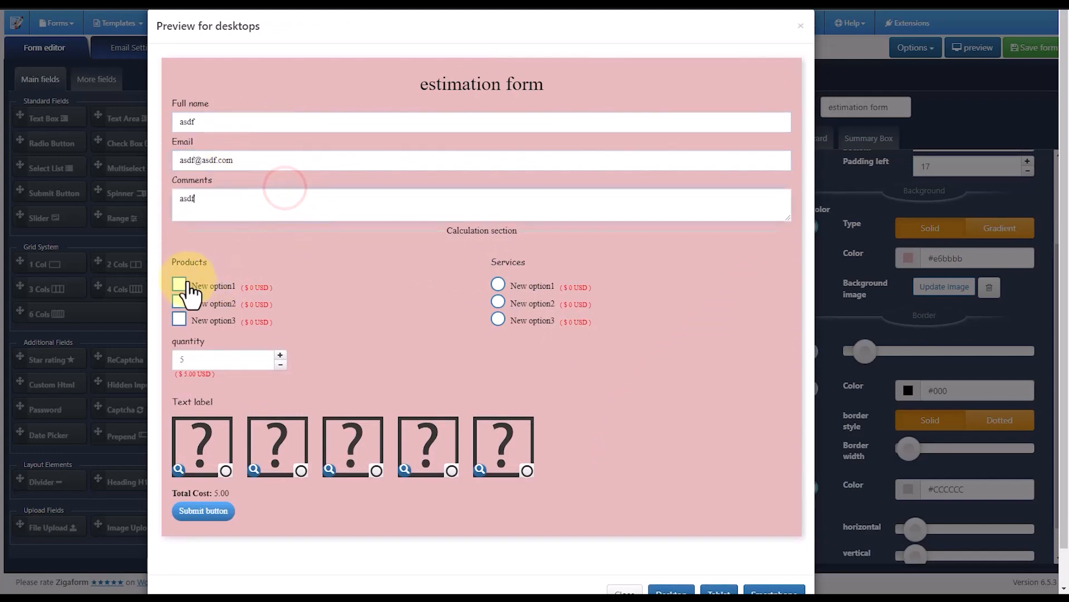
- Select New option1 and New option2 under Products and New option2 under Services, and raise the quantity to 7 in the preview
{"action": "left_click", "coordinate": [179, 284]}
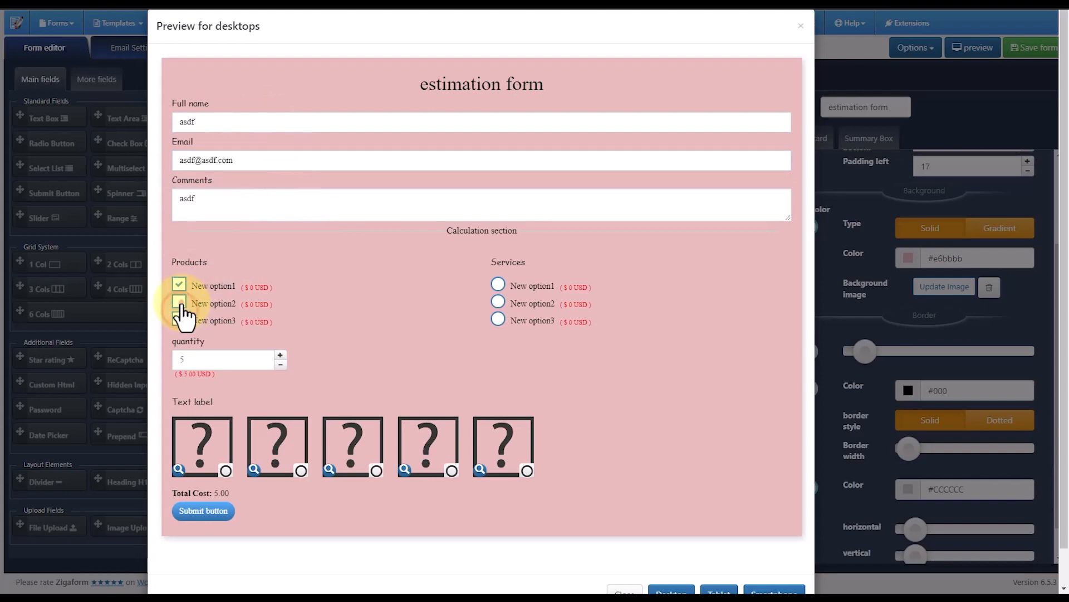
{"action": "left_click", "coordinate": [180, 304]}
{"action": "left_click", "coordinate": [499, 302]}
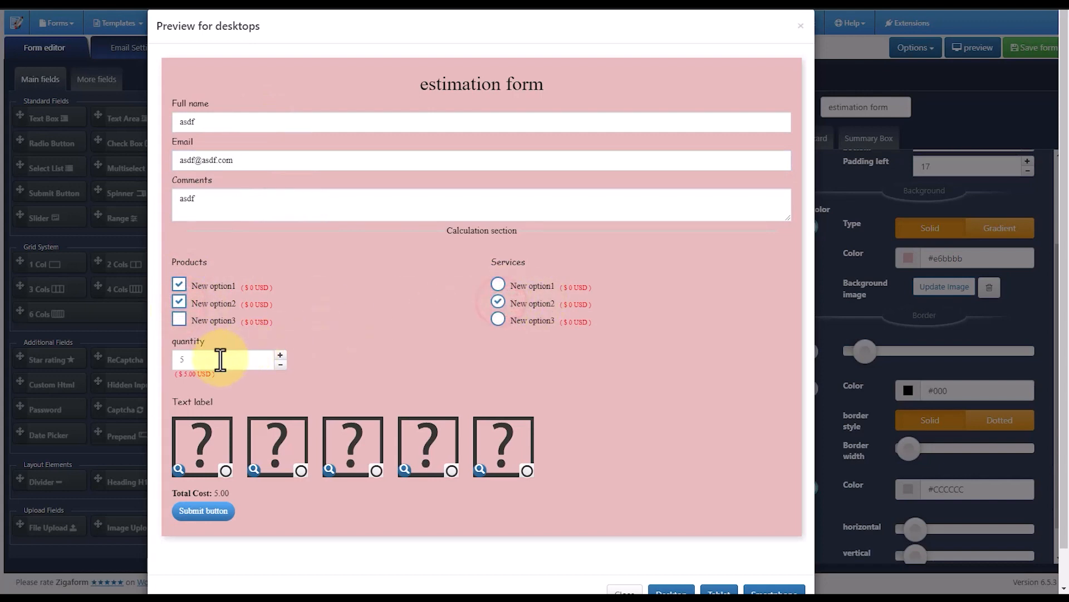
{"action": "left_click", "coordinate": [279, 355]}
{"action": "left_click", "coordinate": [279, 355]}
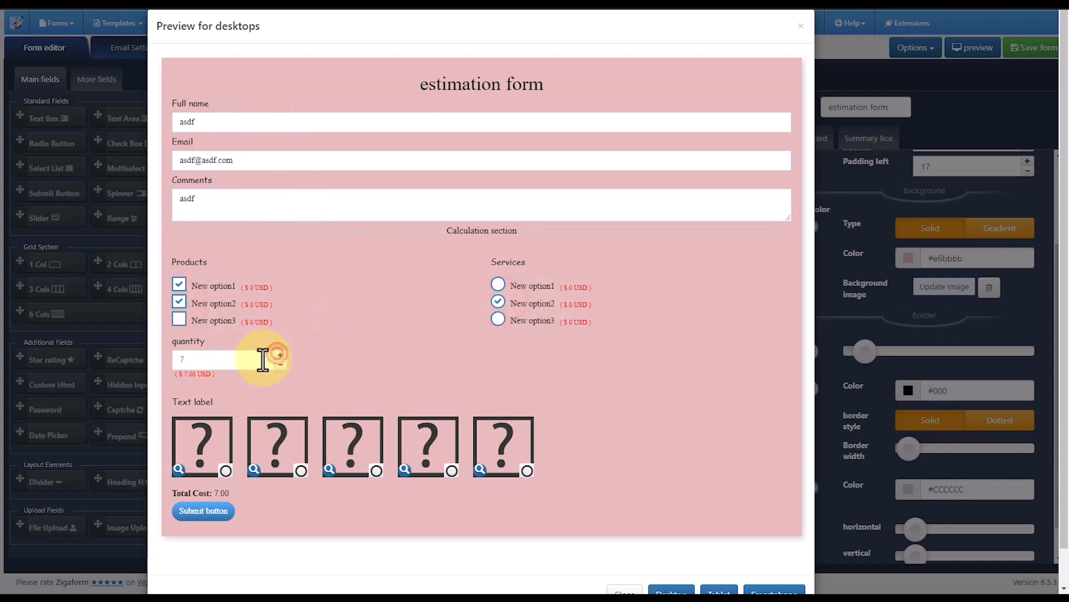
- Compare the quantity price with the total cost, try the other Services options, and close the preview
{"action": "double_click", "coordinate": [185, 374]}
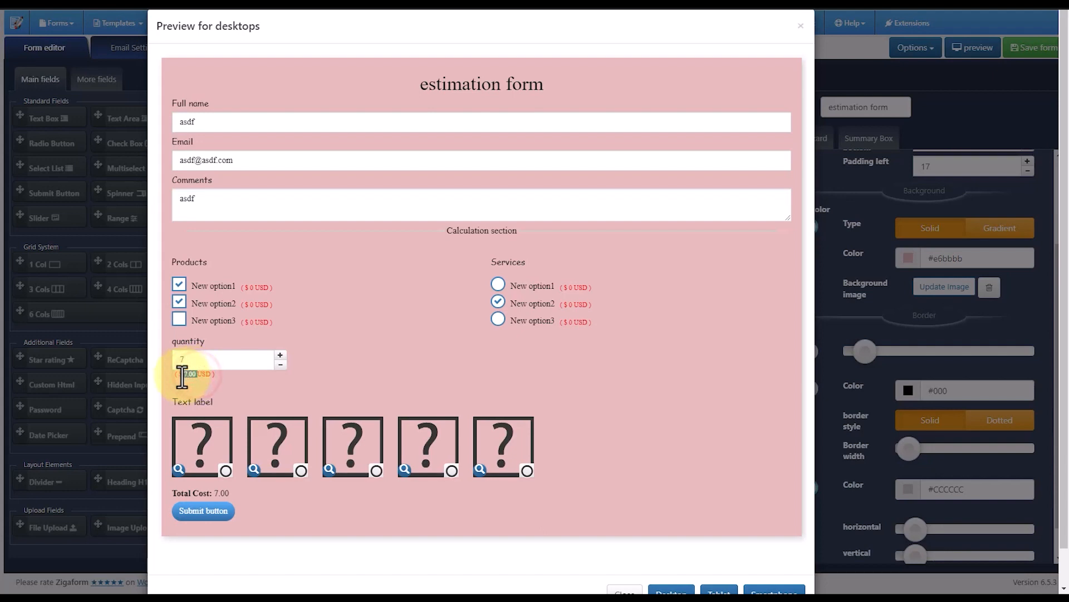
{"action": "double_click", "coordinate": [221, 493]}
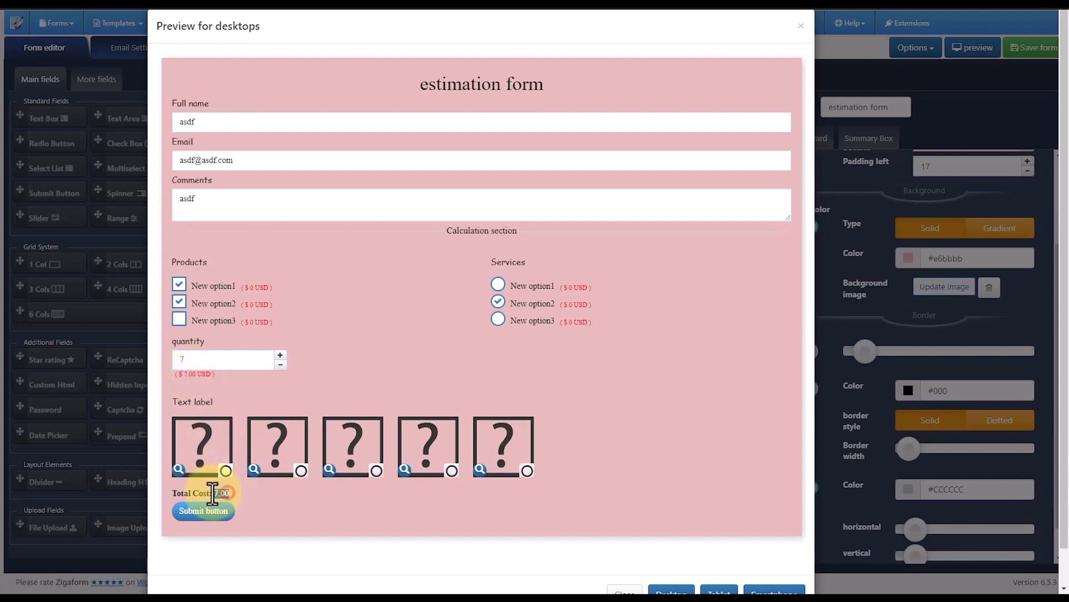
{"action": "double_click", "coordinate": [195, 317]}
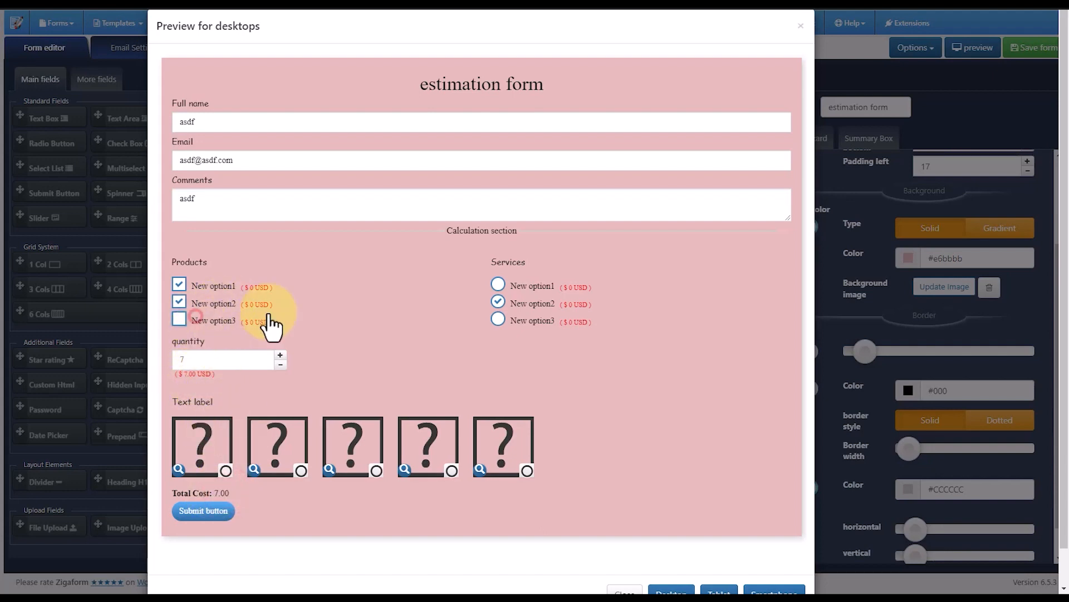
{"action": "left_click", "coordinate": [498, 318]}
{"action": "left_click", "coordinate": [498, 283]}
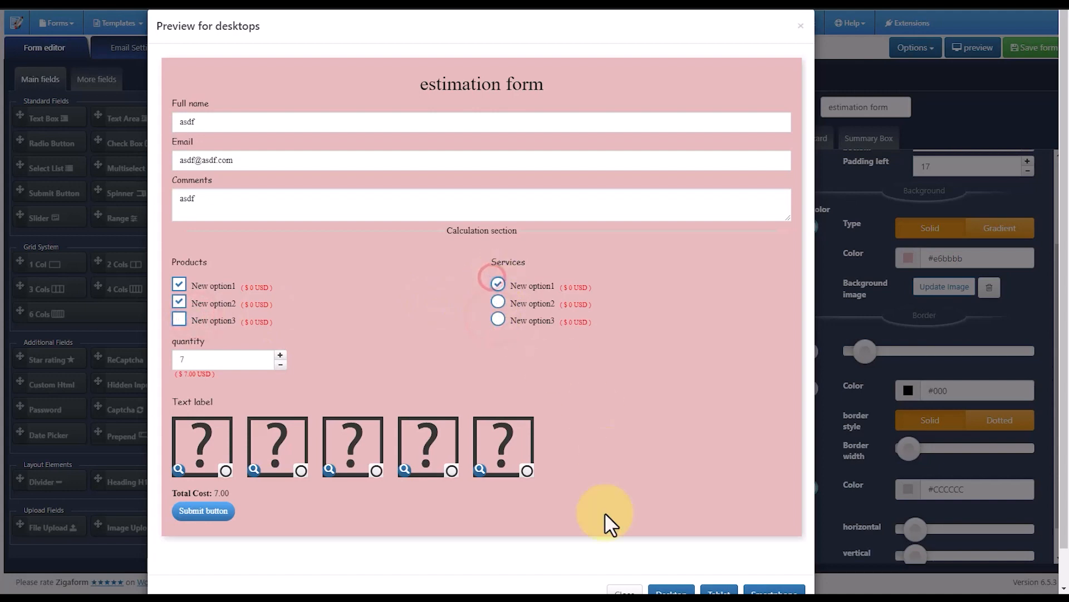
{"action": "left_click", "coordinate": [625, 590]}
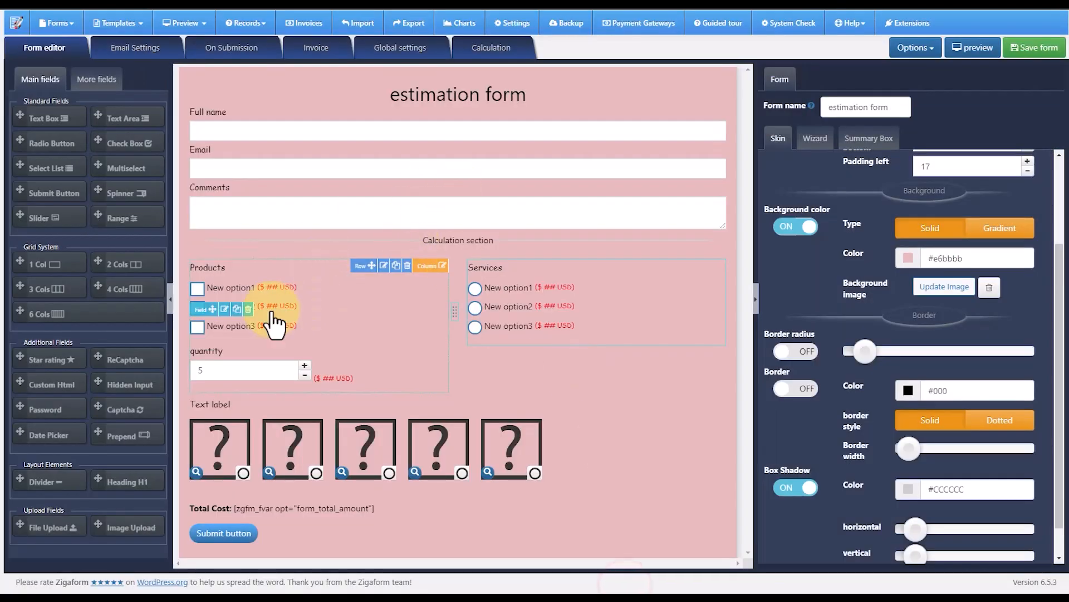
- Set the prices of the Products field's New option1, New option2 and New option3 to 1, 2 and 3
{"action": "left_click", "coordinate": [224, 310]}
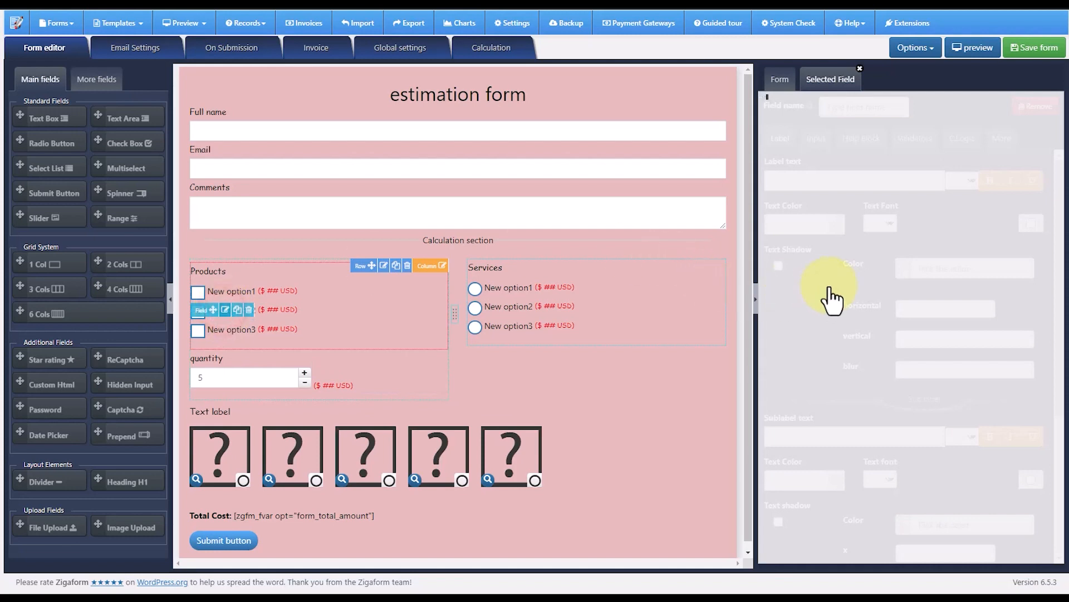
{"action": "left_click", "coordinate": [816, 140]}
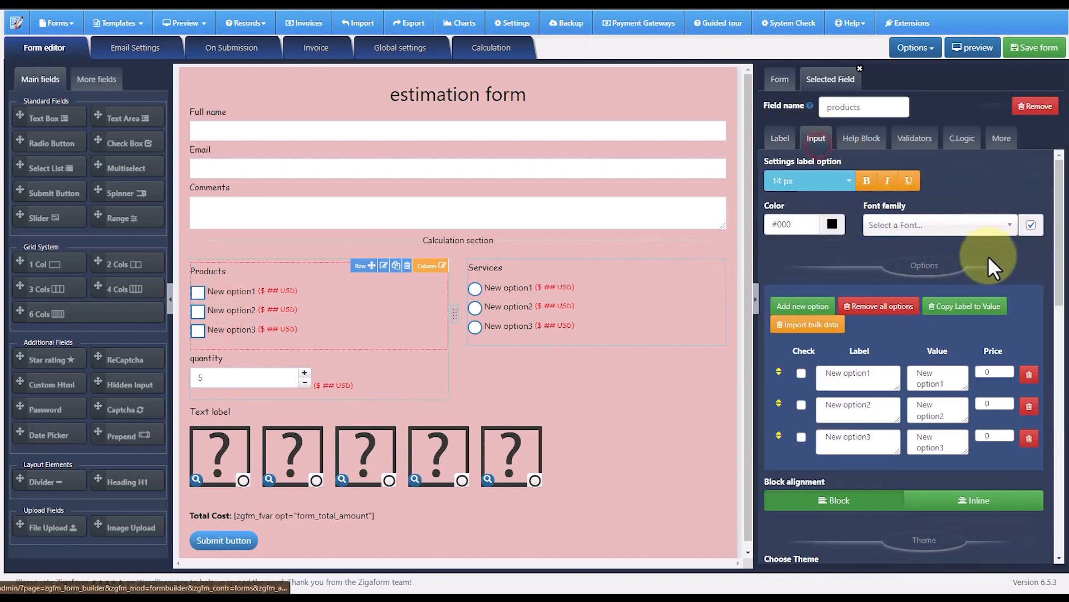
{"action": "left_click", "coordinate": [995, 372]}
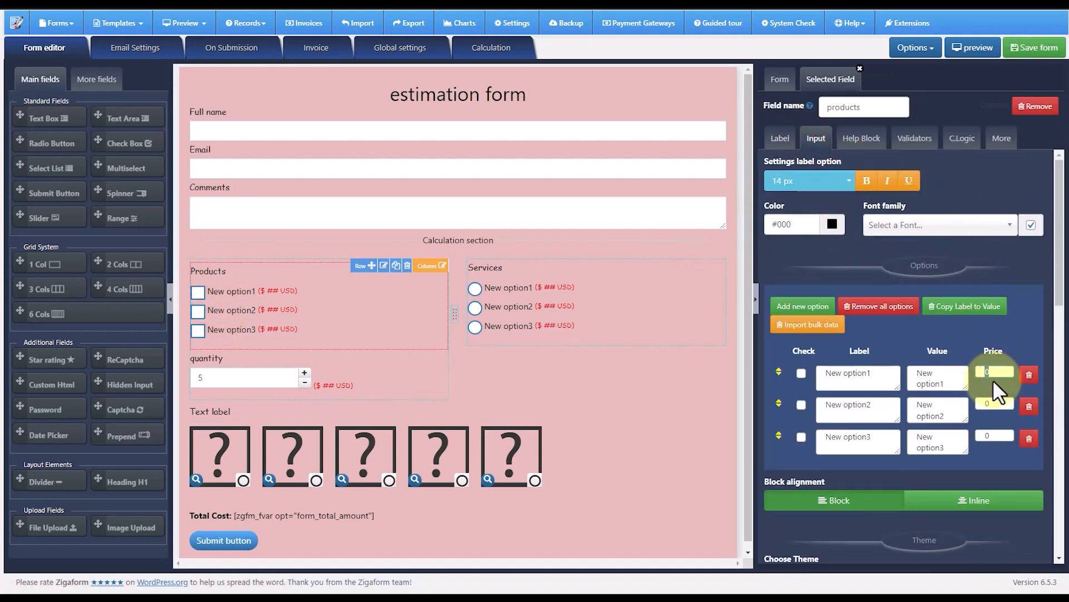
{"action": "type", "text": "1"}
{"action": "left_click", "coordinate": [995, 403]}
{"action": "type", "text": "2"}
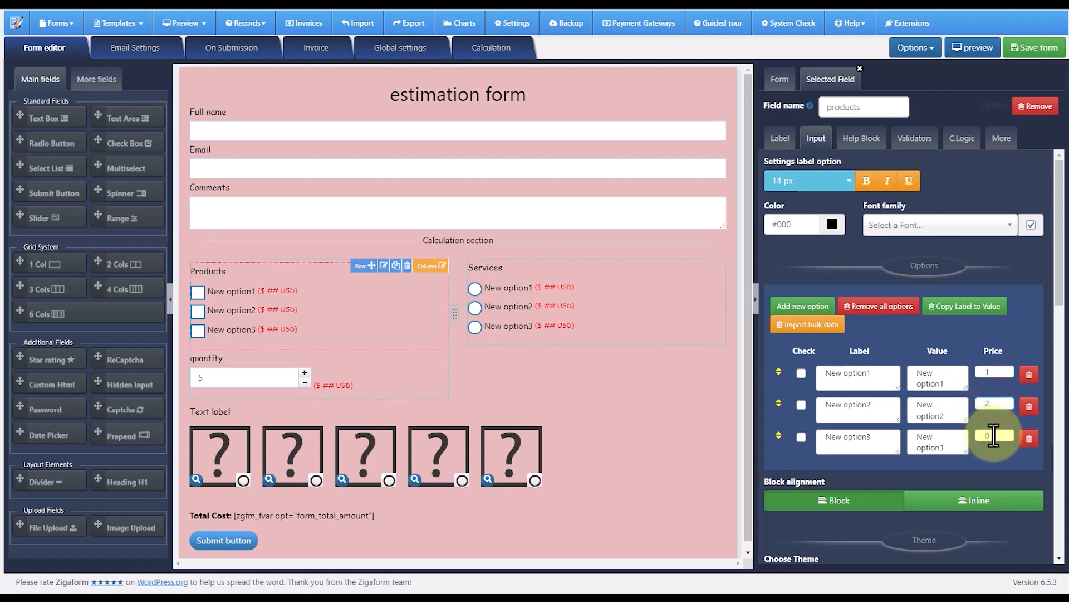
{"action": "type", "text": "3"}
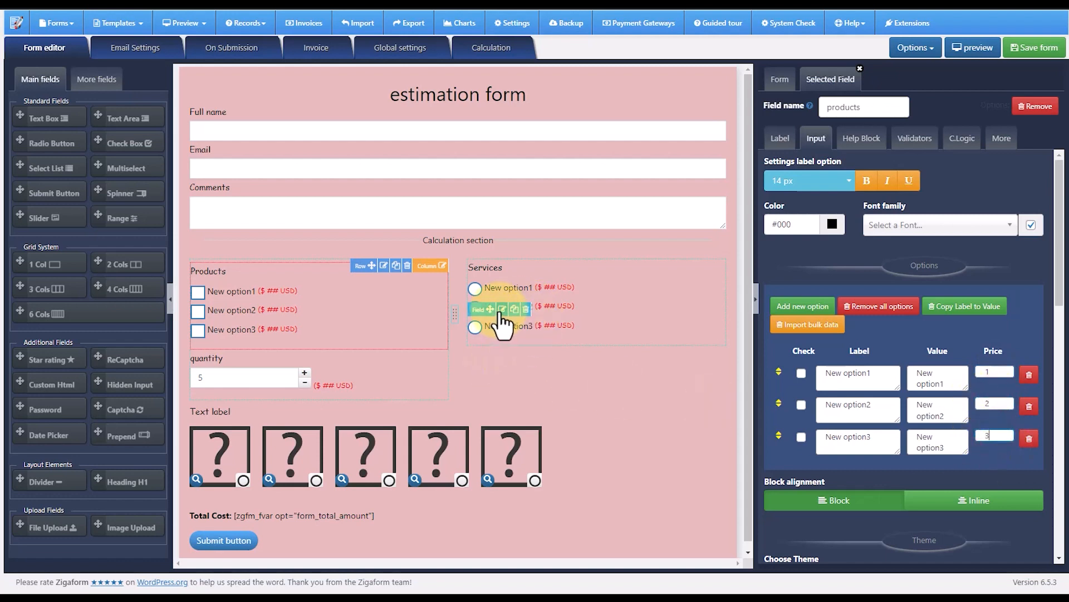
- Set the Services field's prices to 34 for New option1, 4 for New option2 and 5 for New option3, and save the form
{"action": "left_click", "coordinate": [504, 323]}
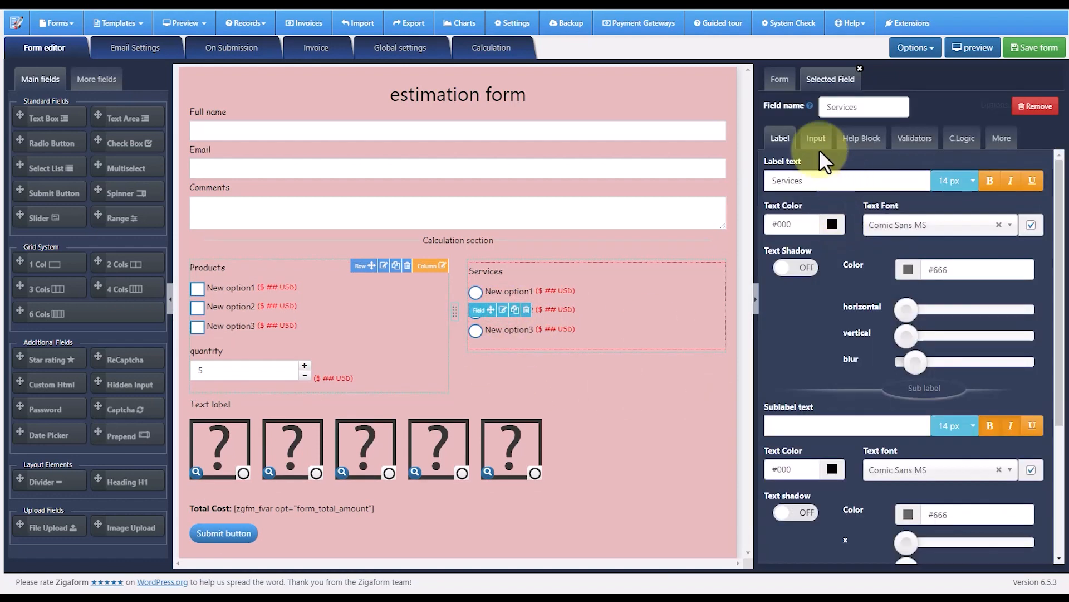
{"action": "left_click", "coordinate": [816, 140]}
{"action": "left_click", "coordinate": [994, 372]}
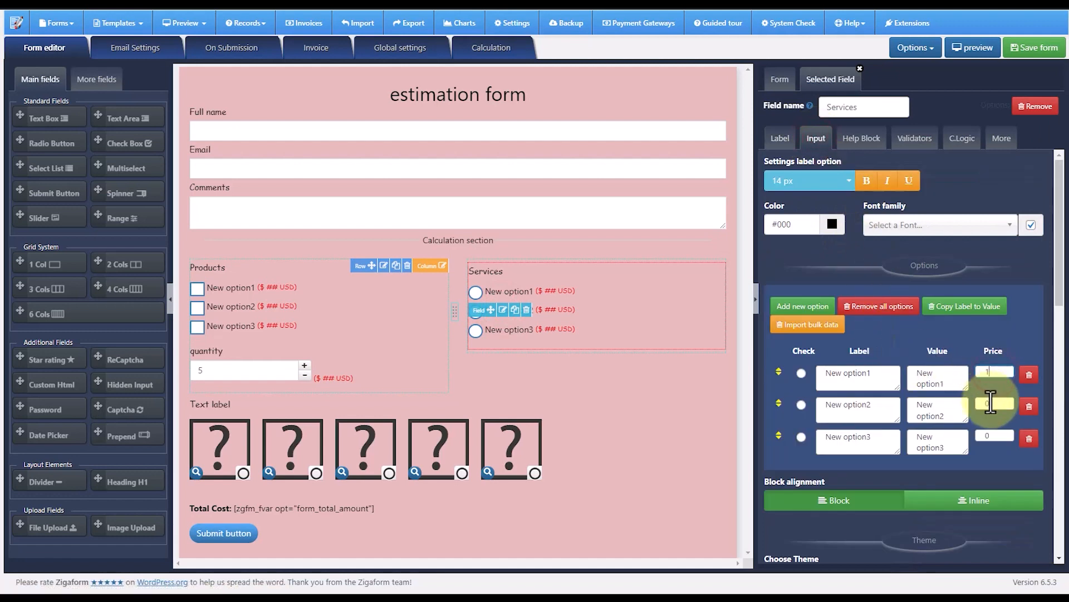
{"action": "type", "text": "34"}
{"action": "left_click", "coordinate": [991, 404]}
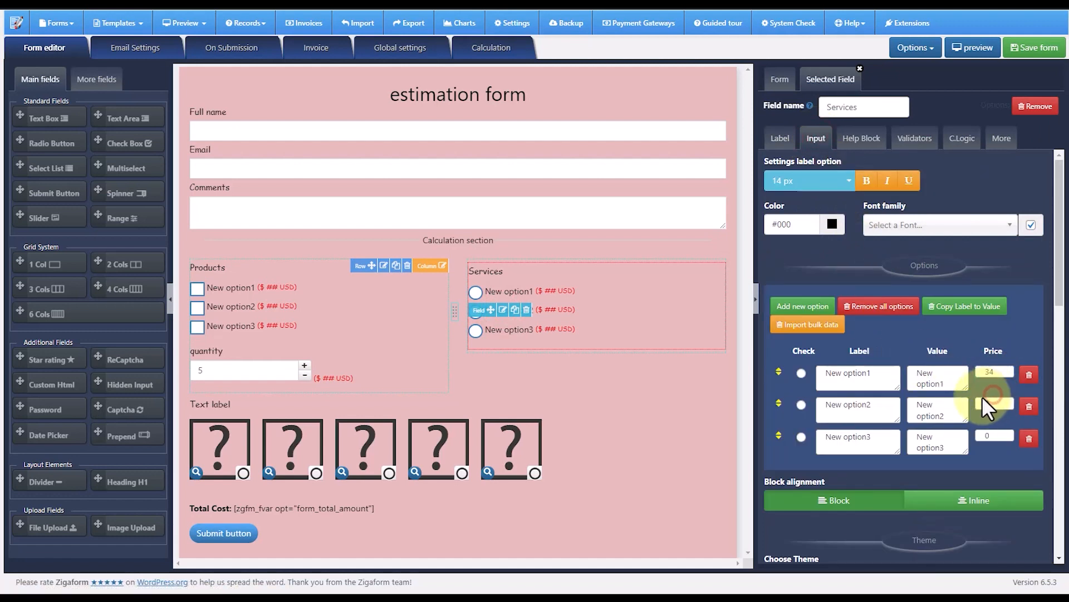
{"action": "type", "text": "34"}
{"action": "left_click", "coordinate": [992, 436]}
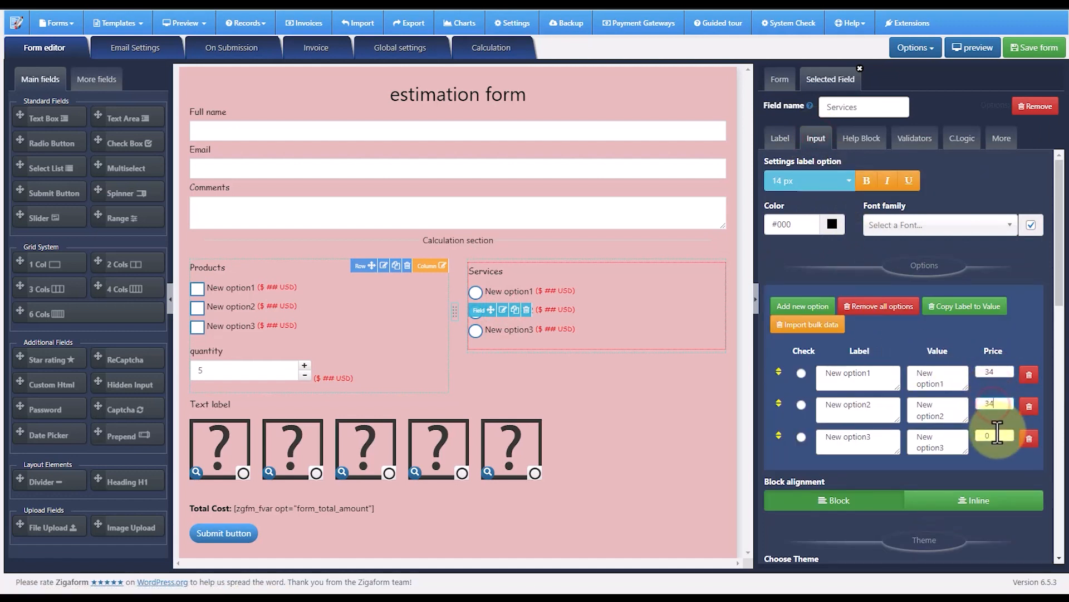
{"action": "left_click", "coordinate": [993, 403]}
{"action": "type", "text": "5"}
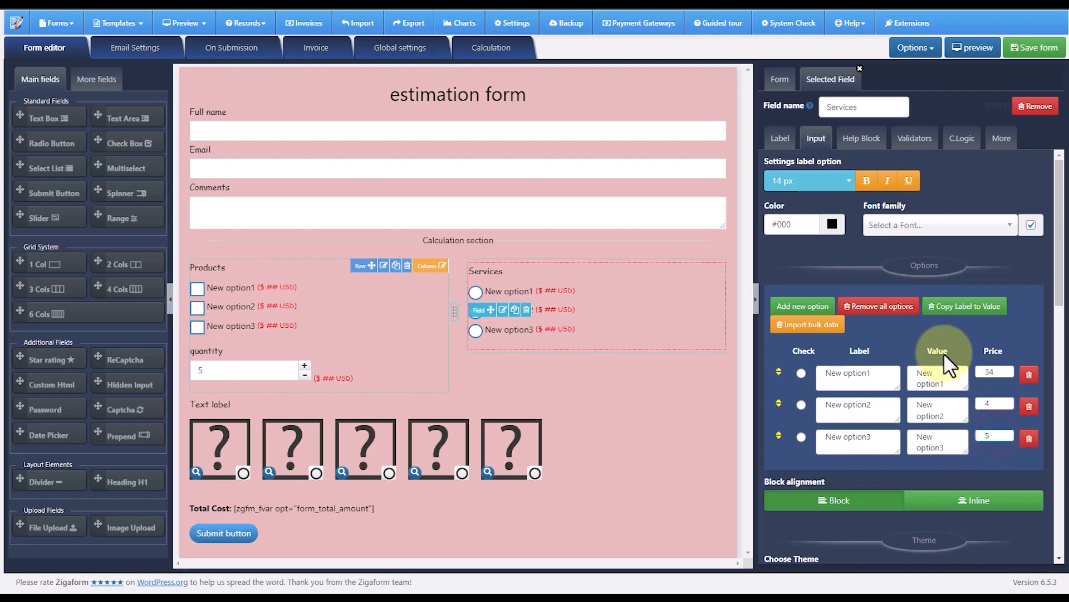
{"action": "left_click", "coordinate": [1046, 49]}
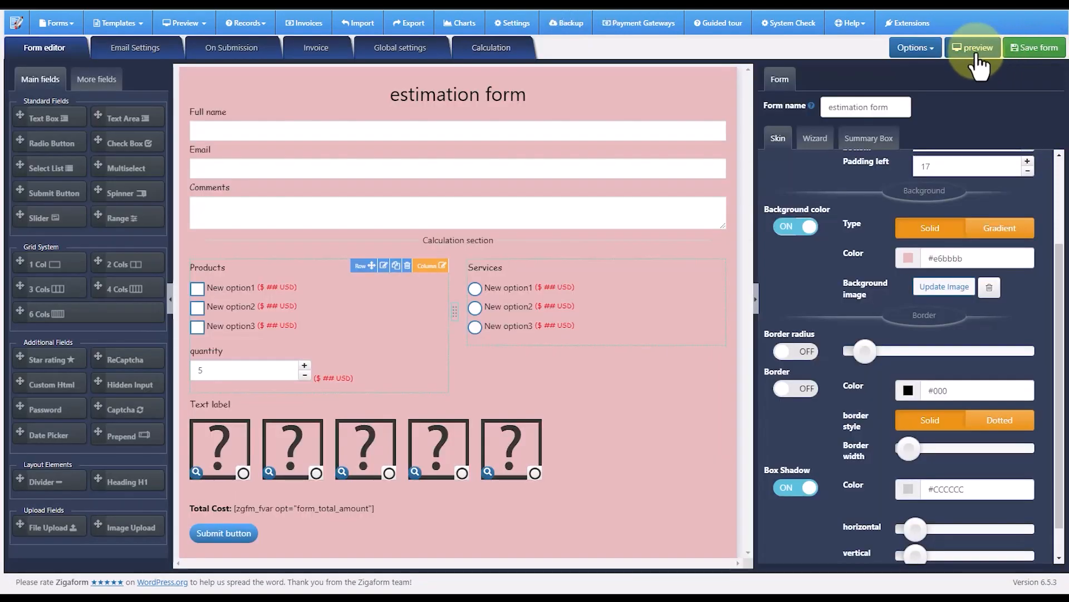
- Preview the form for desktops and test the total cost with Products New option2, Services New option1 and the third image option
{"action": "left_click", "coordinate": [974, 49]}
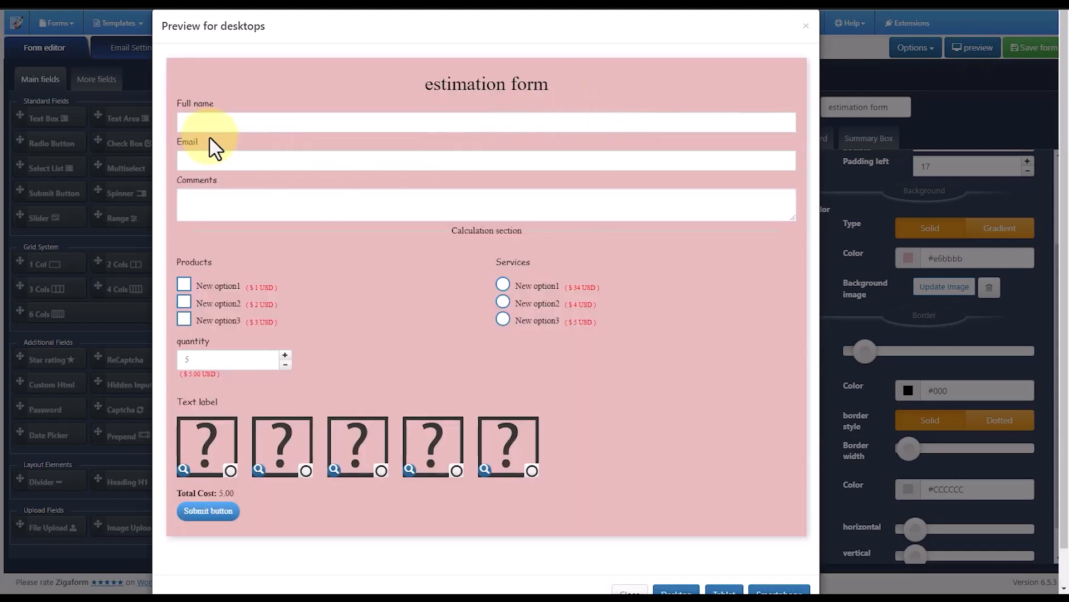
{"action": "left_click", "coordinate": [183, 301]}
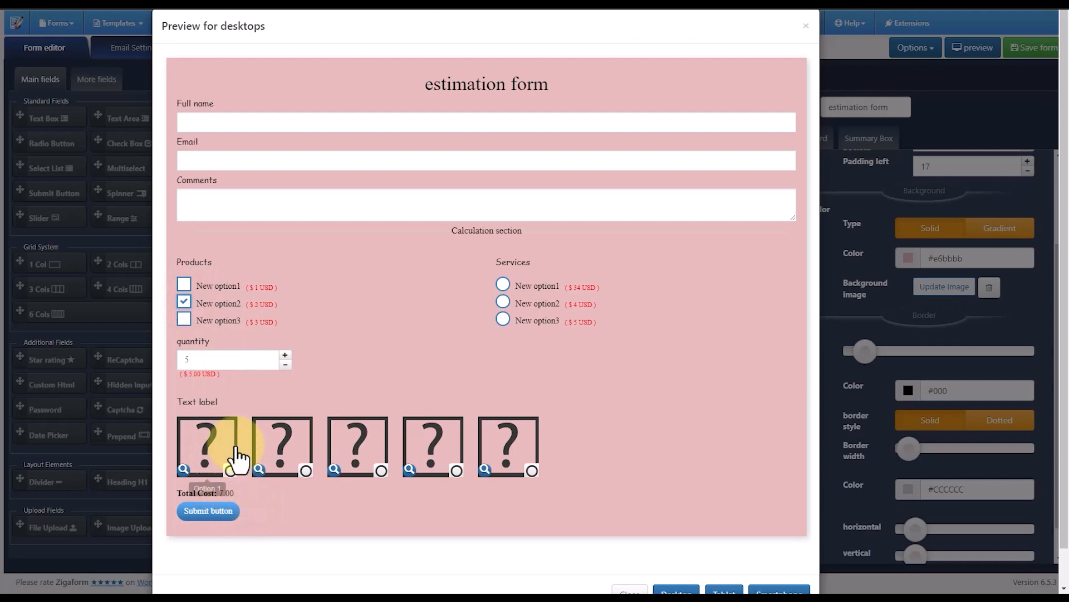
{"action": "left_click", "coordinate": [504, 302]}
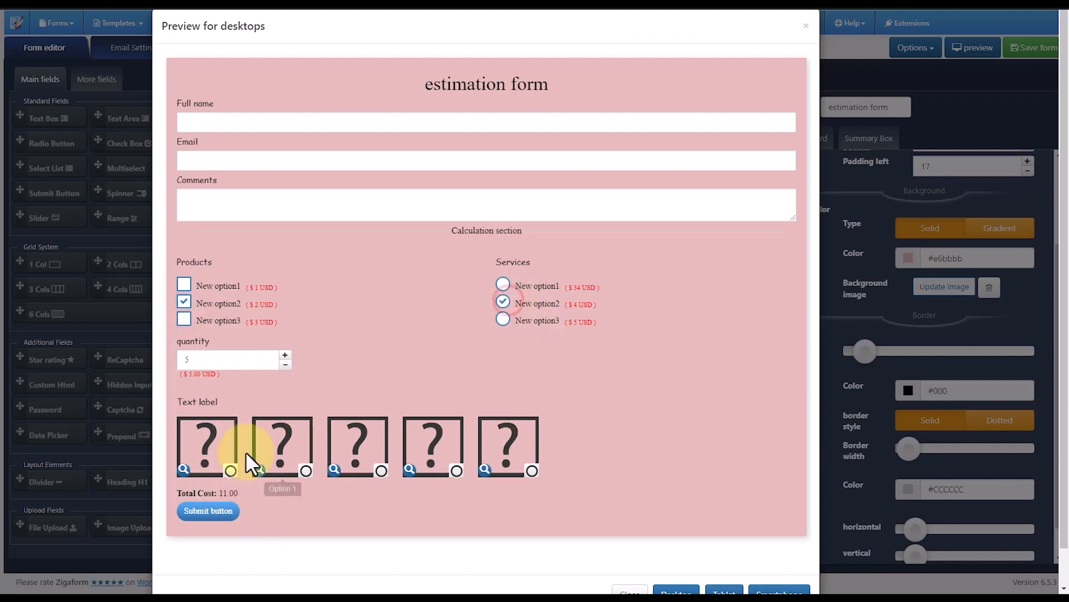
{"action": "left_click", "coordinate": [503, 285]}
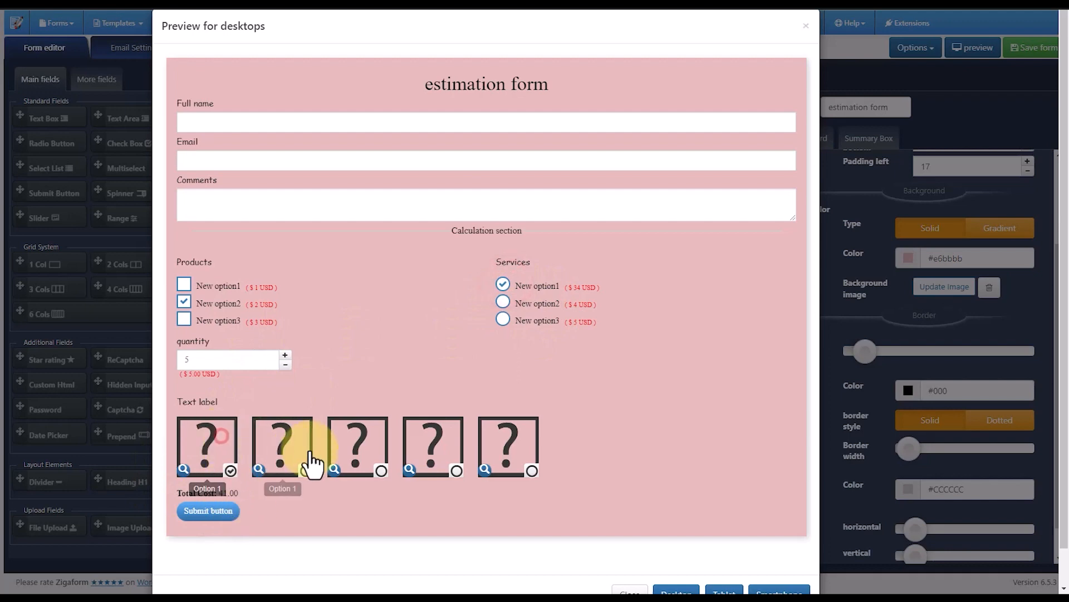
{"action": "left_click", "coordinate": [351, 446]}
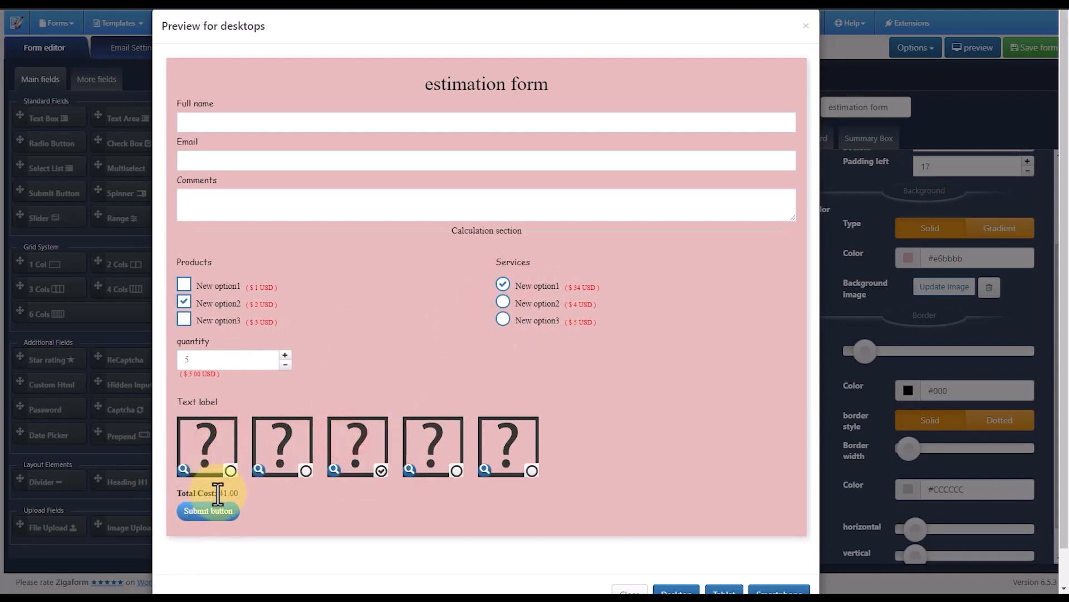
{"action": "left_click", "coordinate": [241, 493]}
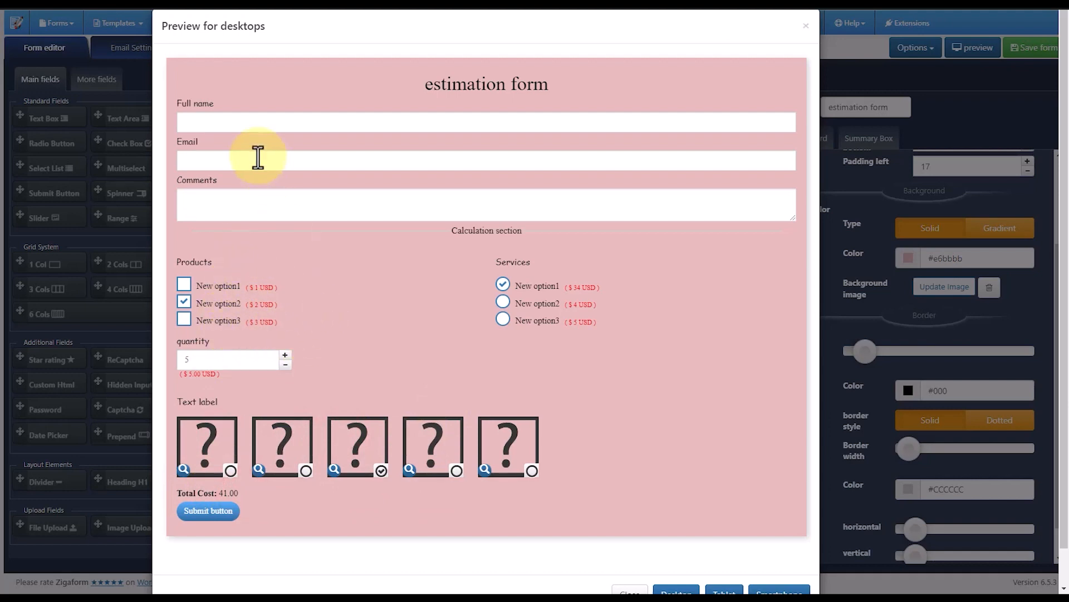
- Fill in a test full name and email in the preview form, and enter "asdfasdf" as the comments
{"action": "left_click", "coordinate": [224, 125]}
{"action": "type", "text": "asdfasdf"}
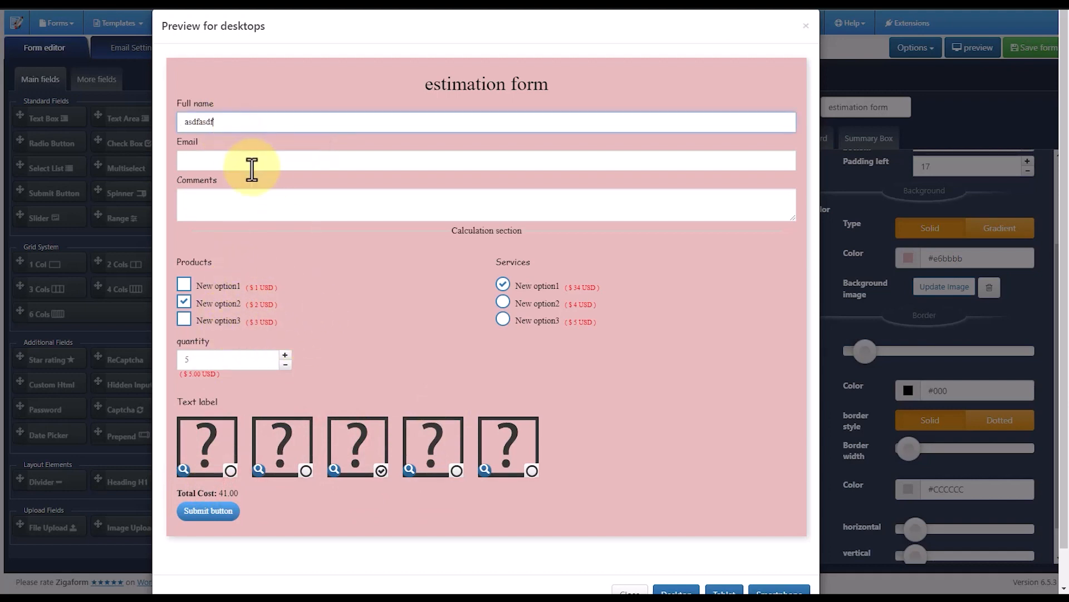
{"action": "left_click", "coordinate": [244, 165]}
{"action": "type", "text": "asdf@asdf.com"}
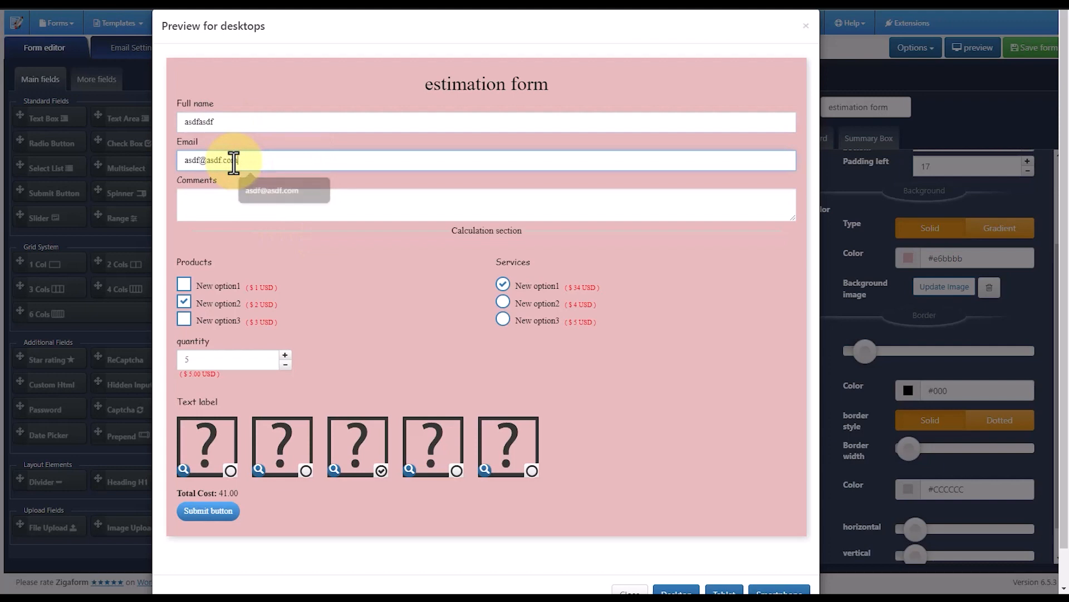
{"action": "left_click", "coordinate": [239, 210]}
{"action": "type", "text": "asdfasdf"}
- Submit the completed test entry from the form preview
{"action": "scroll", "coordinate": [688, 454], "scroll_direction": "down", "scroll_amount": 1}
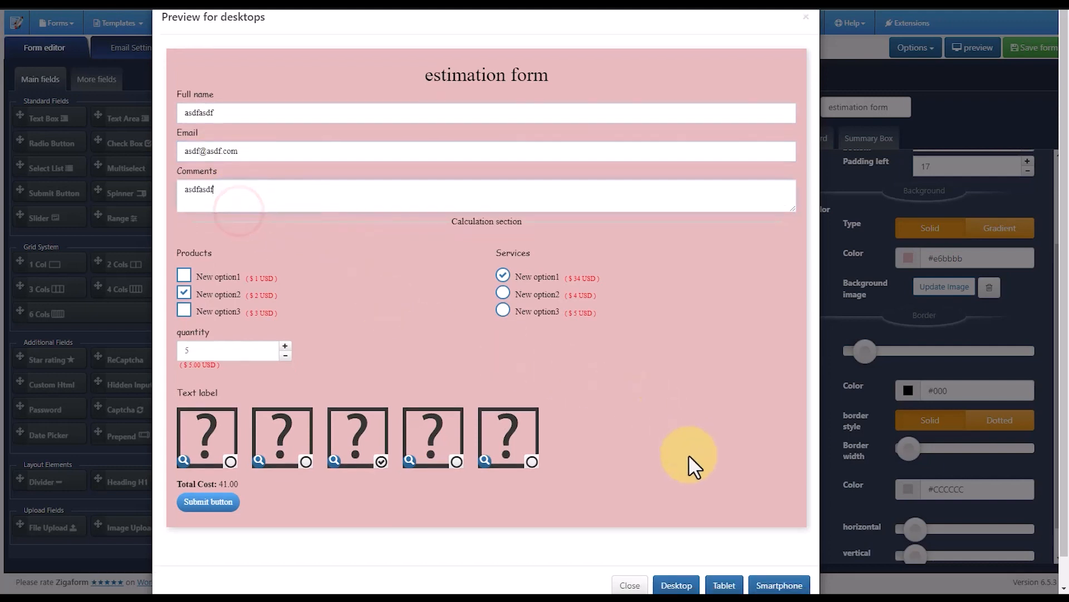
{"action": "left_click", "coordinate": [208, 472]}
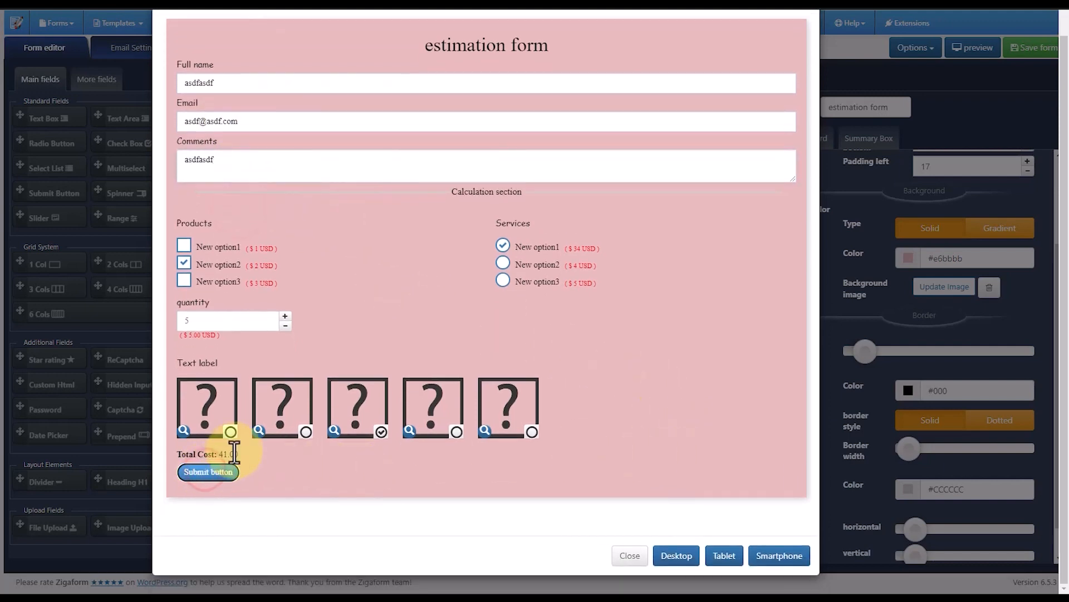
{"action": "left_click", "coordinate": [219, 477]}
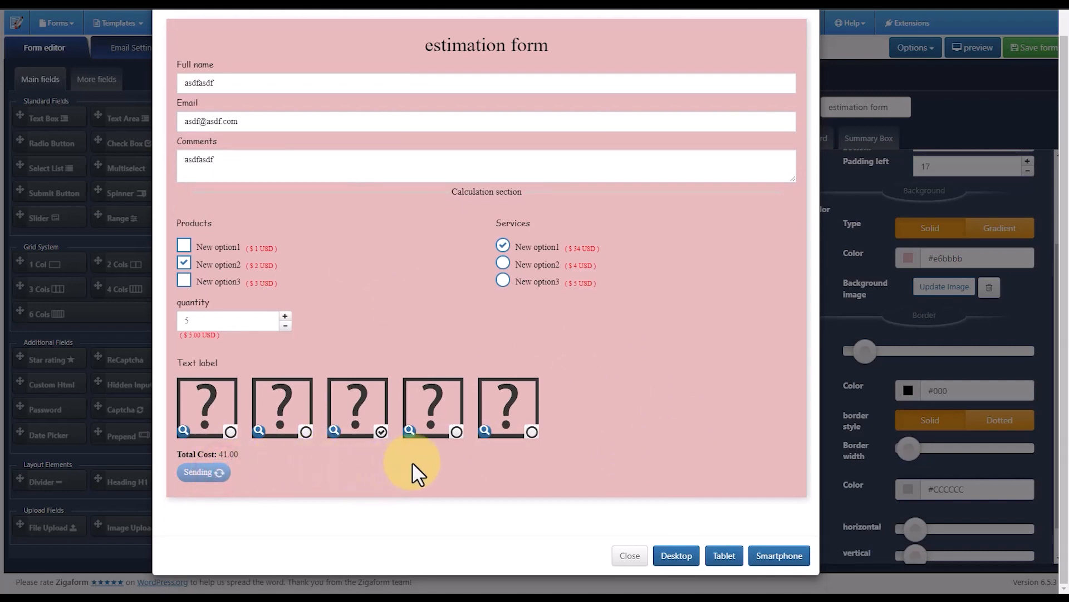
{"action": "scroll", "coordinate": [624, 353], "scroll_direction": "up", "scroll_amount": 1}
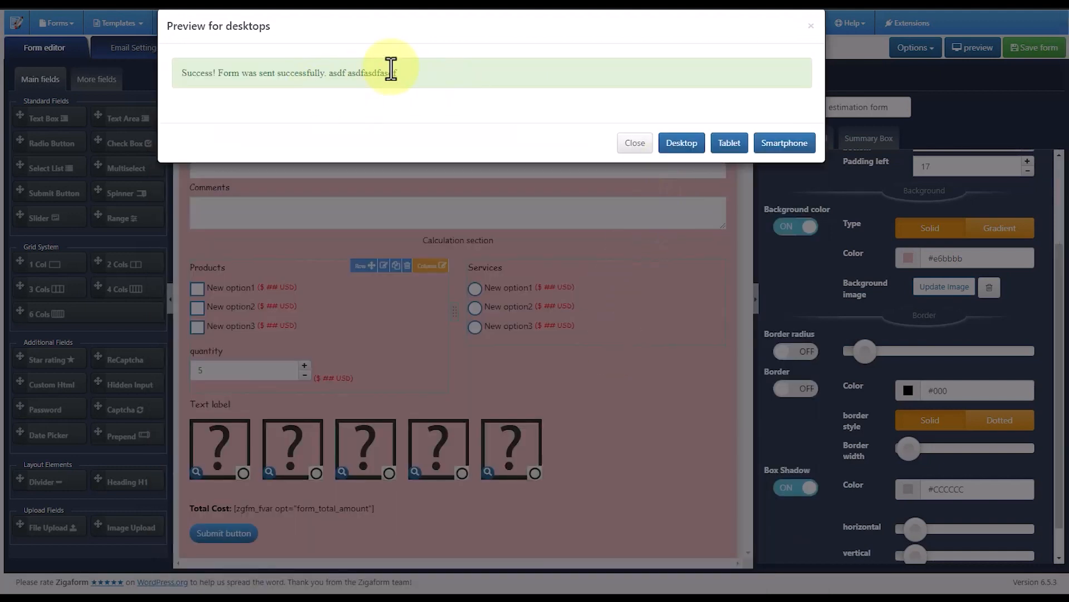
- Read the submission message in the preview, and switch to the Mailtrap inbox to open the newly received form notification emails
{"action": "left_click_drag", "start_coordinate": [393, 69], "coordinate": [432, 70]}
{"action": "left_click", "coordinate": [433, 70]}
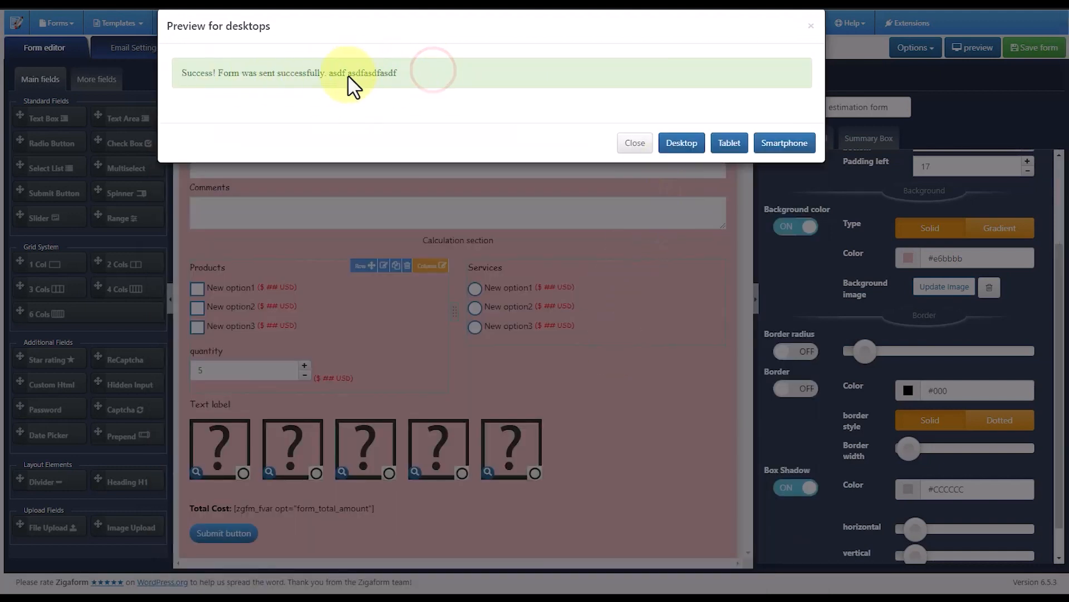
{"action": "left_click", "coordinate": [163, 2]}
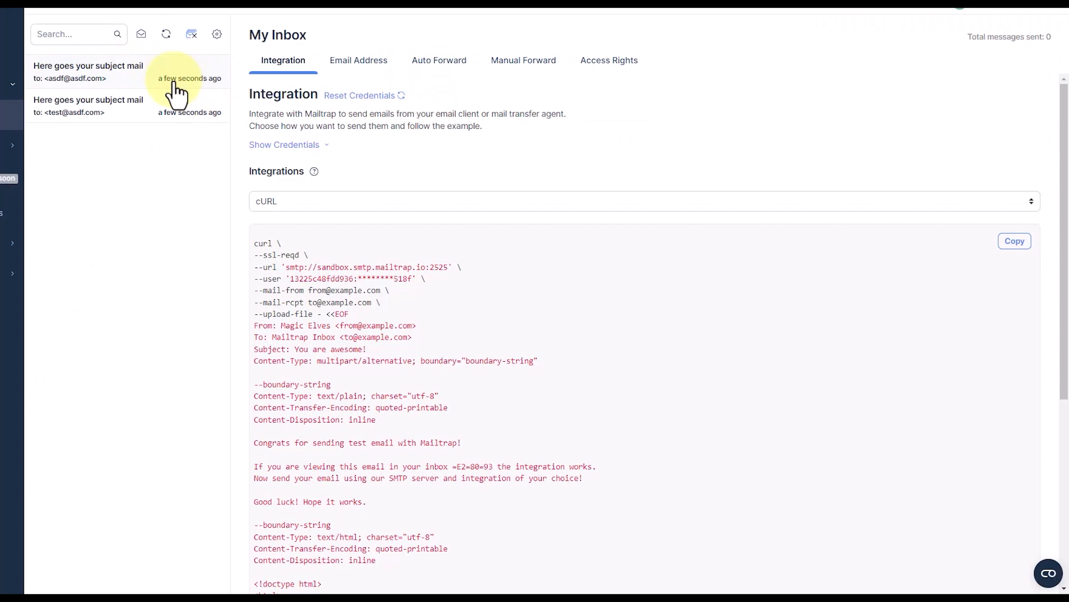
{"action": "left_click", "coordinate": [101, 68]}
{"action": "left_click", "coordinate": [109, 109]}
{"action": "left_click", "coordinate": [120, 77]}
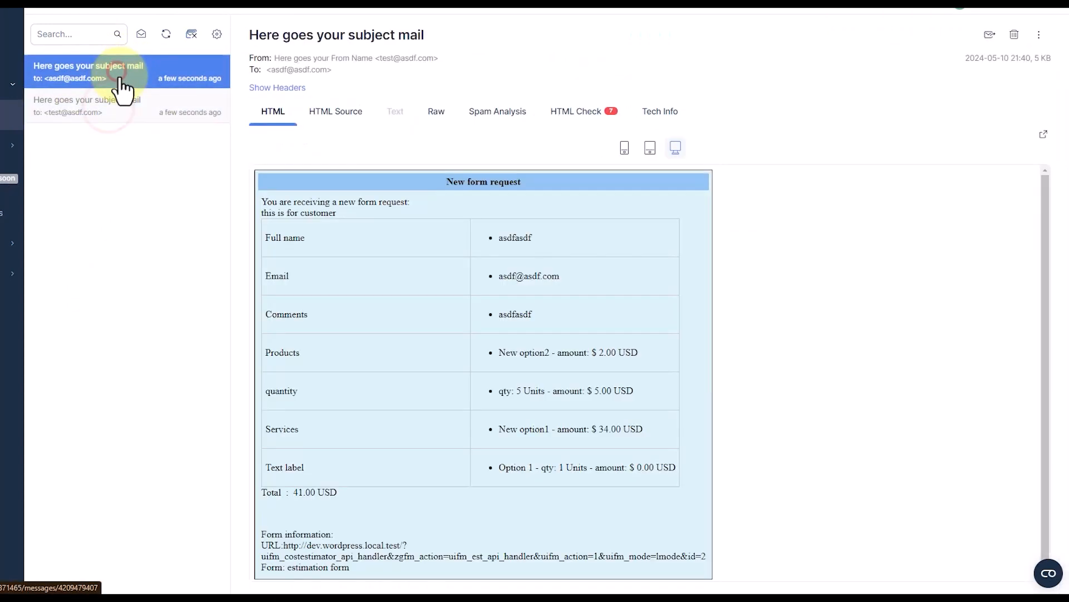
{"action": "left_click", "coordinate": [120, 108]}
{"action": "left_click", "coordinate": [120, 68]}
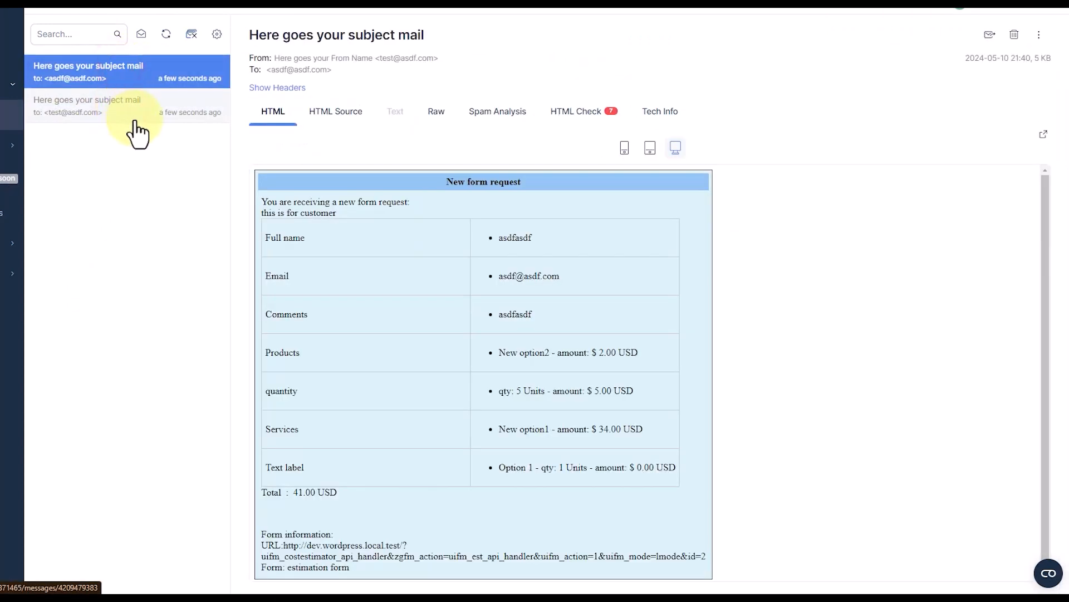
- Open the administrator's notification email and check the submitted field values, the item amounts and the total
{"action": "left_click", "coordinate": [138, 114]}
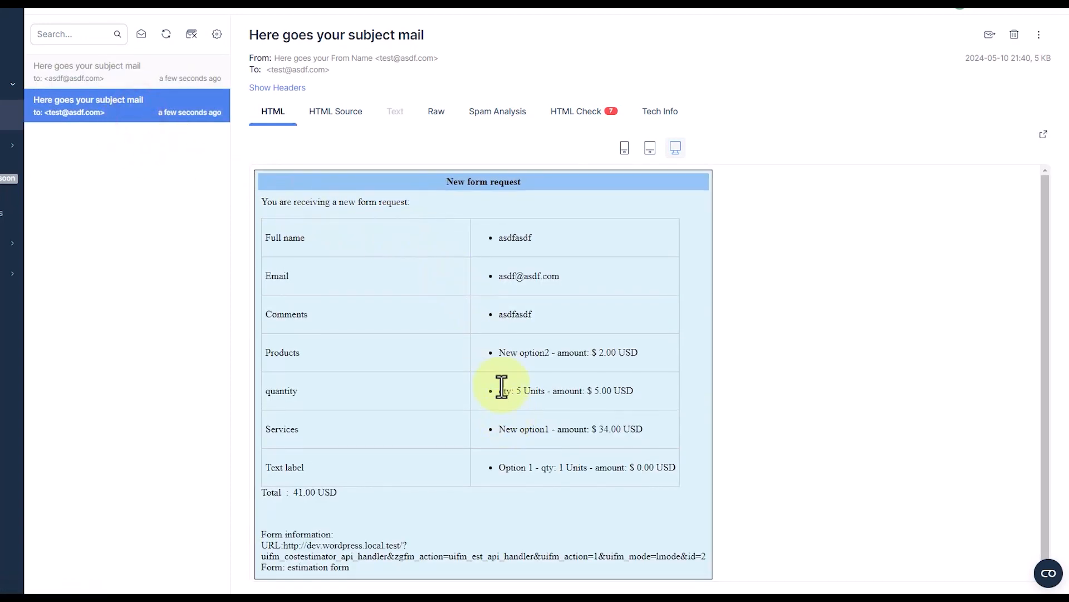
{"action": "left_click_drag", "start_coordinate": [494, 226], "coordinate": [639, 400]}
{"action": "left_click", "coordinate": [619, 453]}
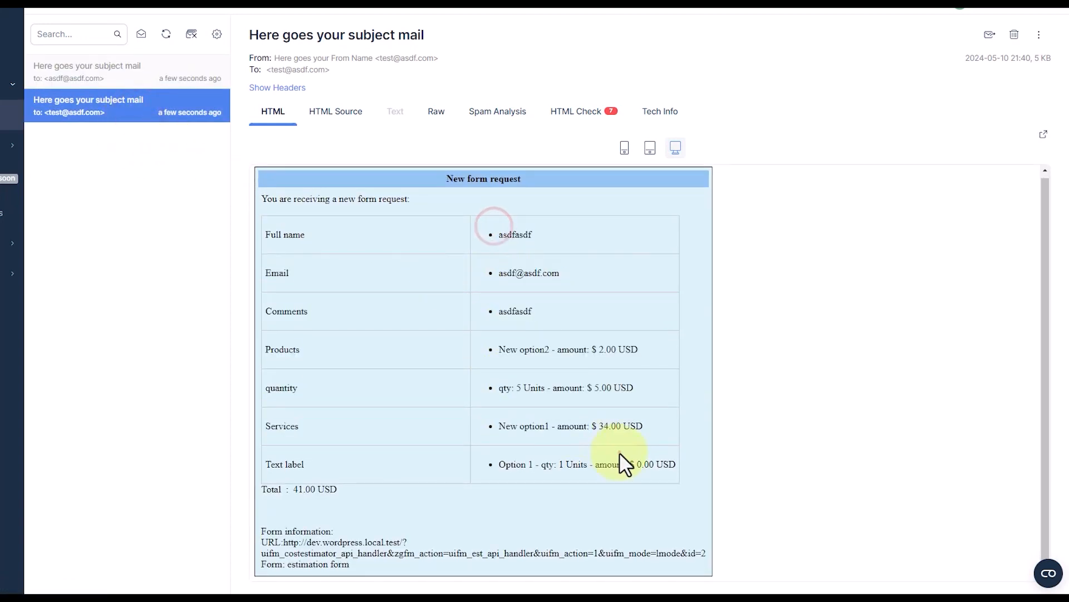
{"action": "left_click_drag", "start_coordinate": [347, 492], "coordinate": [263, 490]}
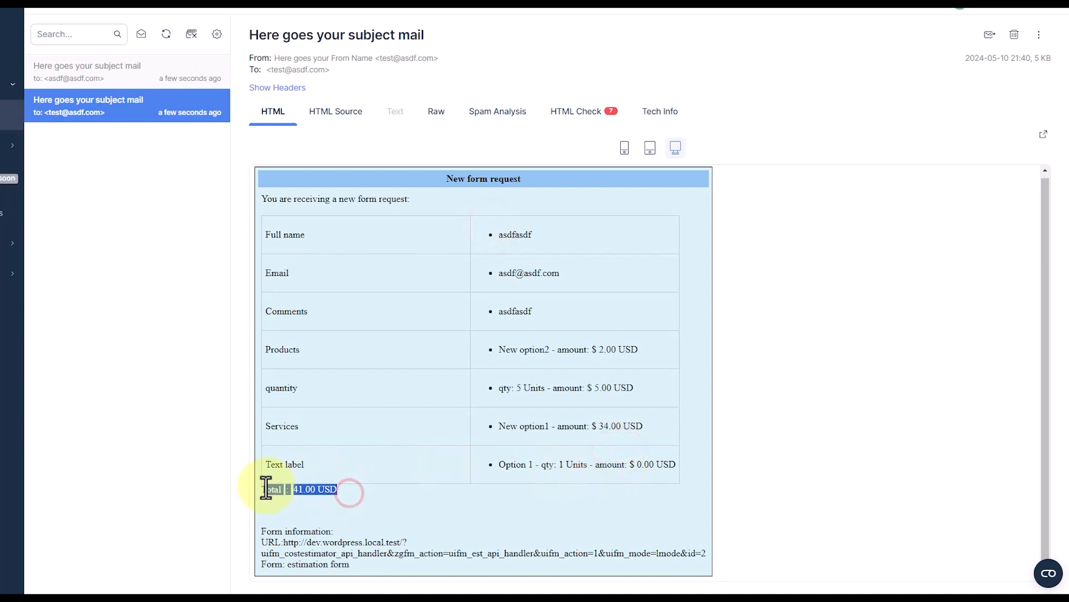
{"action": "left_click", "coordinate": [426, 347]}
- Open the customer's notification email and check its "this is for customer" line and the listed item amounts
{"action": "left_click", "coordinate": [88, 67]}
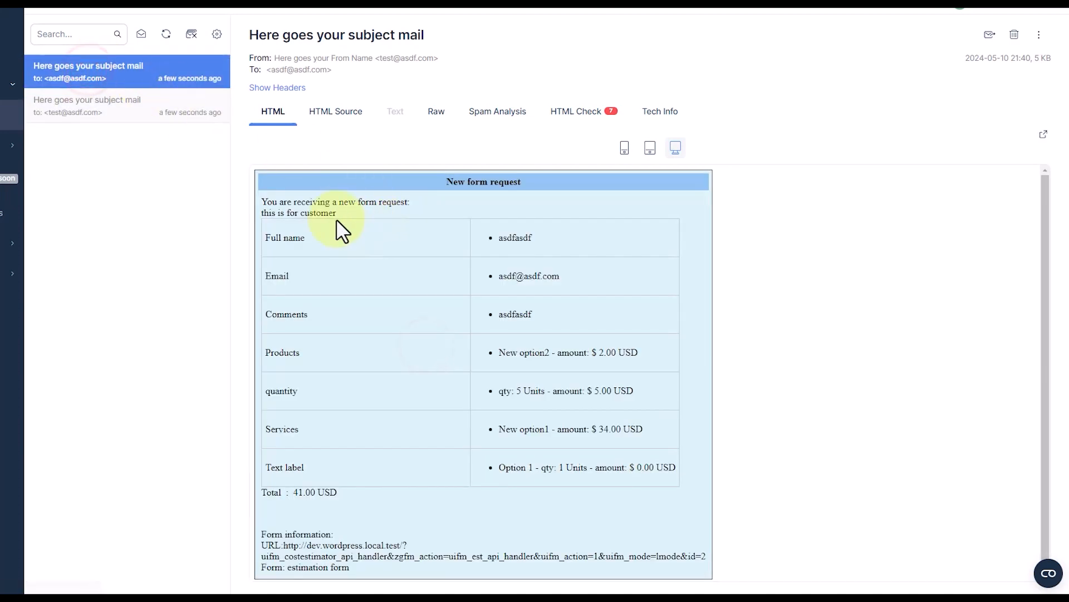
{"action": "left_click_drag", "start_coordinate": [335, 215], "coordinate": [259, 210]}
{"action": "scroll", "coordinate": [529, 278], "scroll_direction": "down", "scroll_amount": 1}
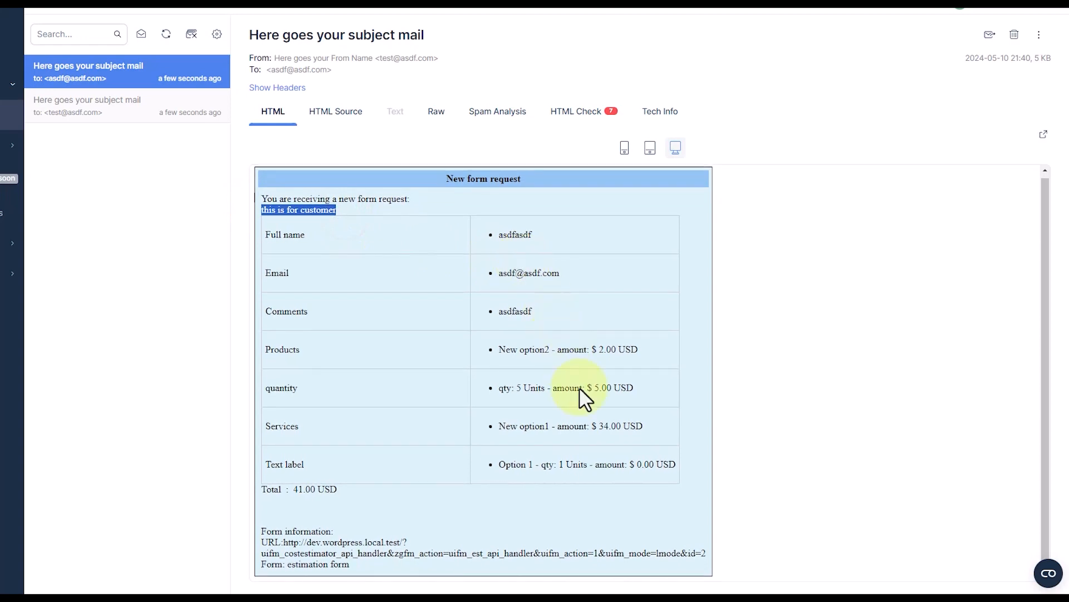
{"action": "left_click_drag", "start_coordinate": [668, 477], "coordinate": [472, 487]}
{"action": "left_click", "coordinate": [413, 482]}
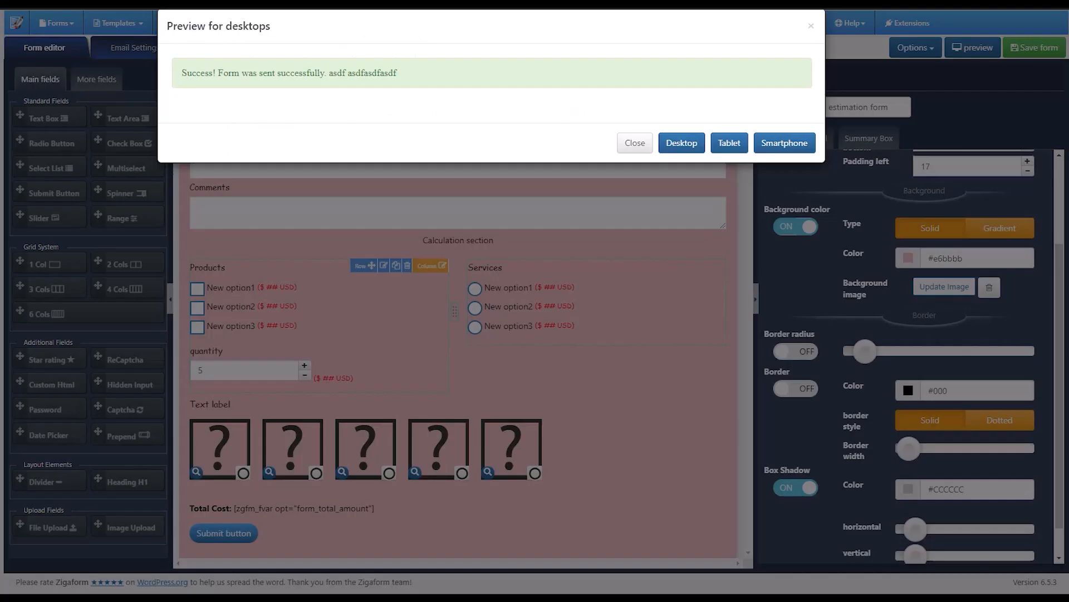
- Switch back to Zigaform, close the desktop preview, and view the custom math calculation settings before returning to the form layout
{"action": "left_click", "coordinate": [635, 142]}
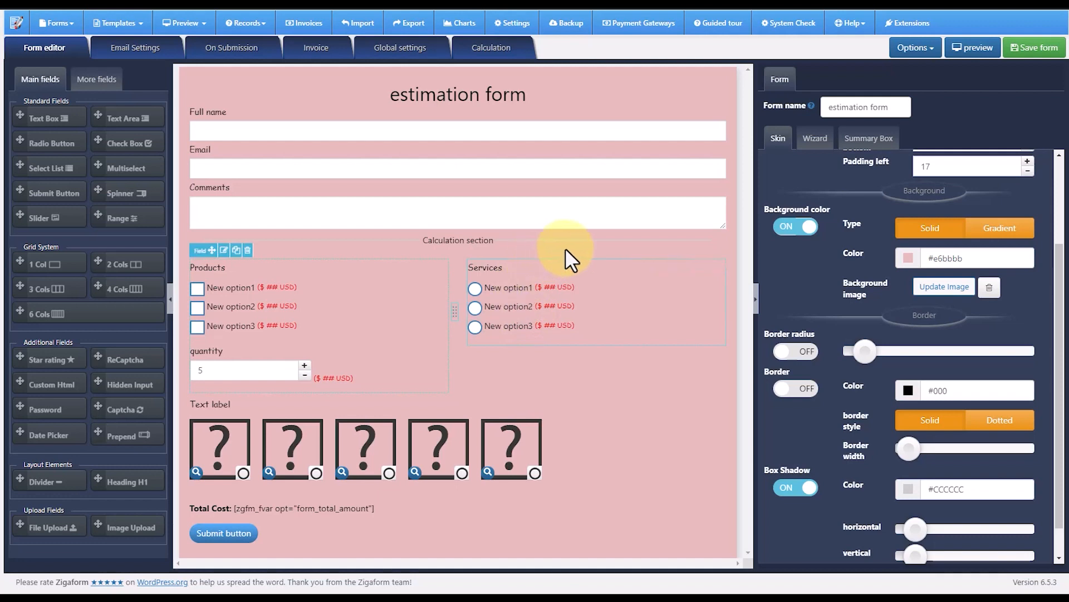
{"action": "left_click", "coordinate": [493, 50]}
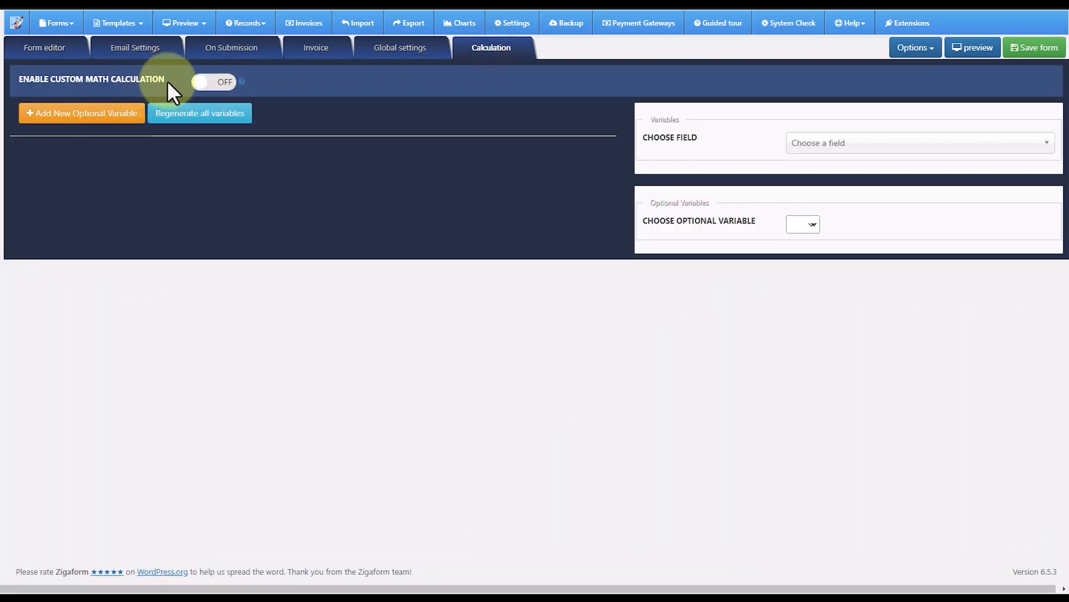
{"action": "left_click", "coordinate": [45, 49]}
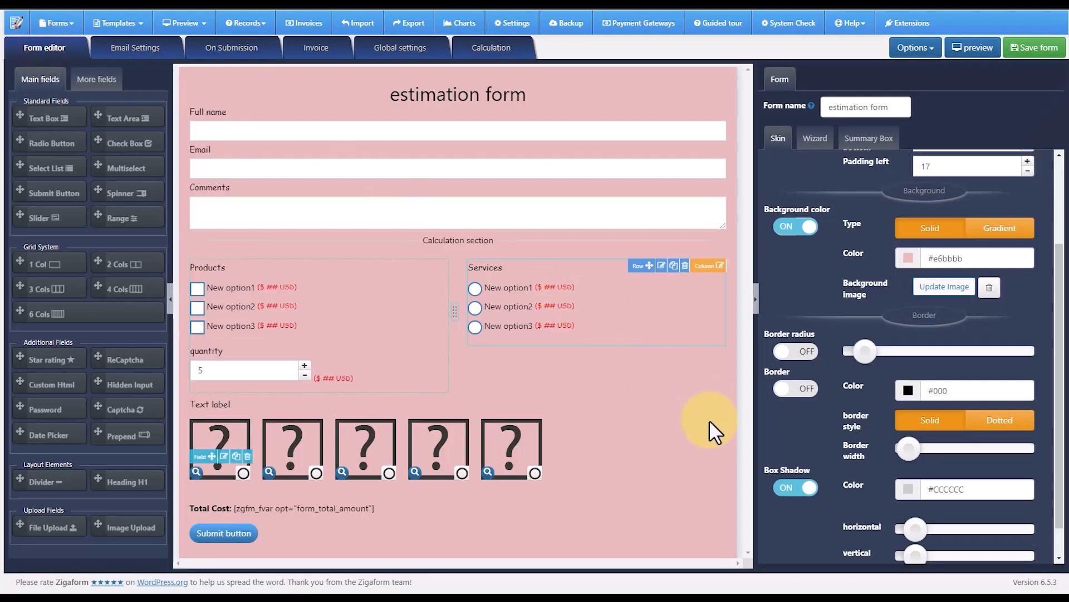